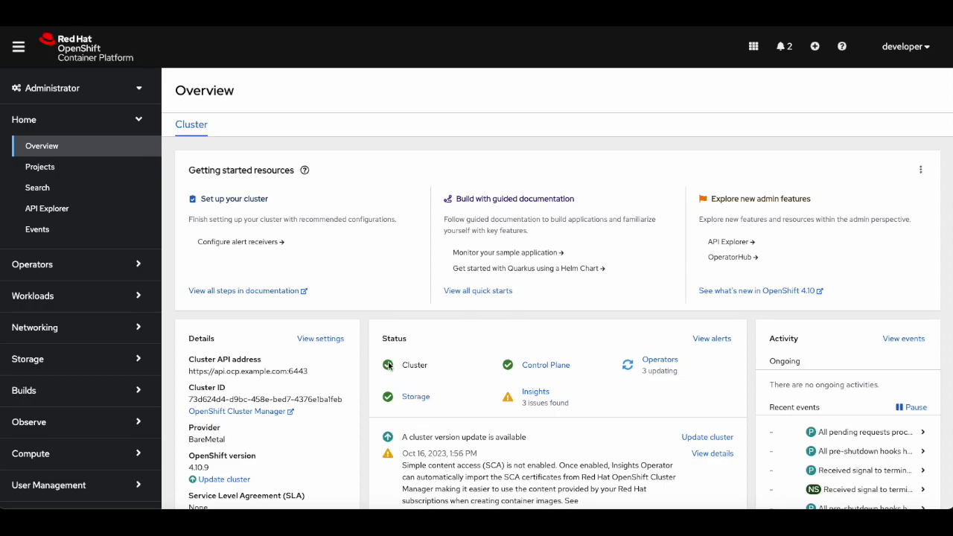
# Open the list of cluster nodes under Compute.
pyautogui.scroll(-3, 388, 365)
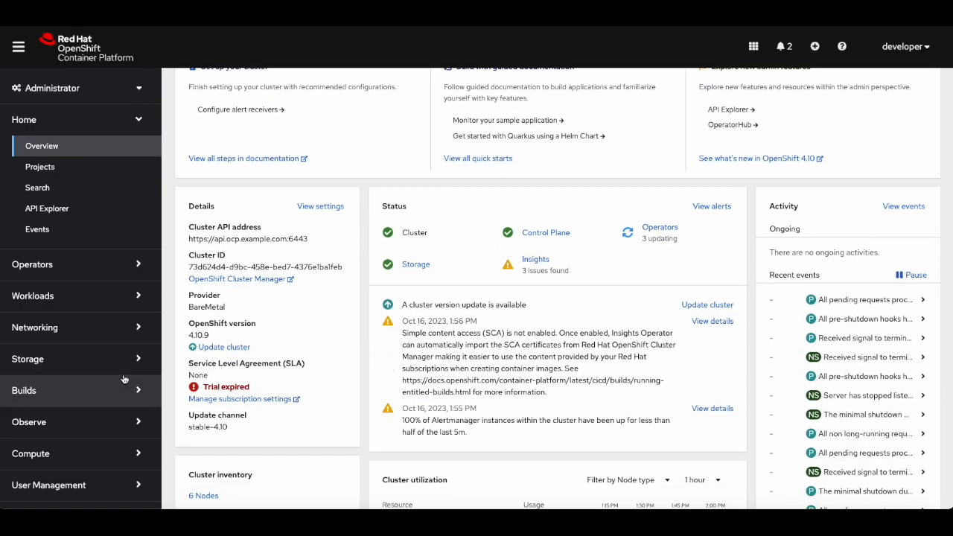
pyautogui.scroll(-1, 125, 380)
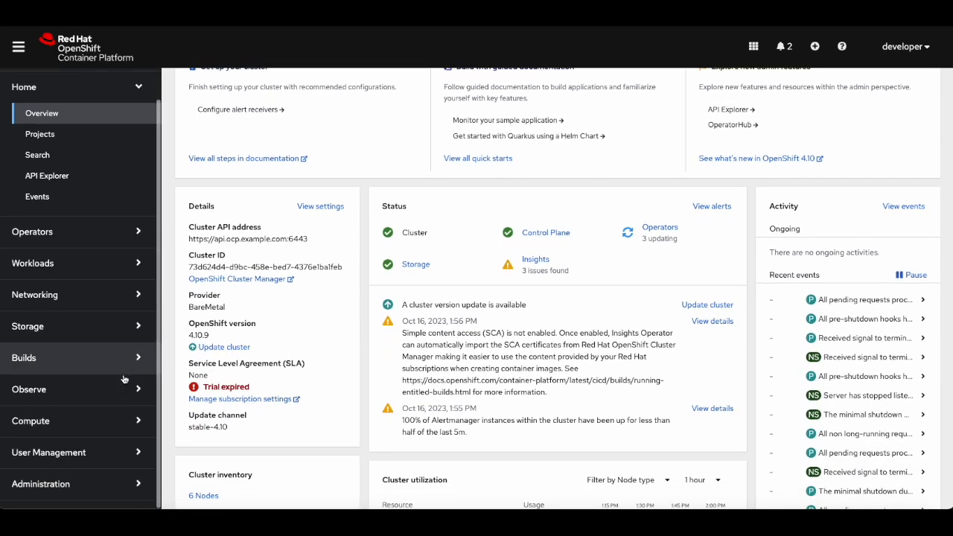
pyautogui.click(65, 418)
pyautogui.click(58, 447)
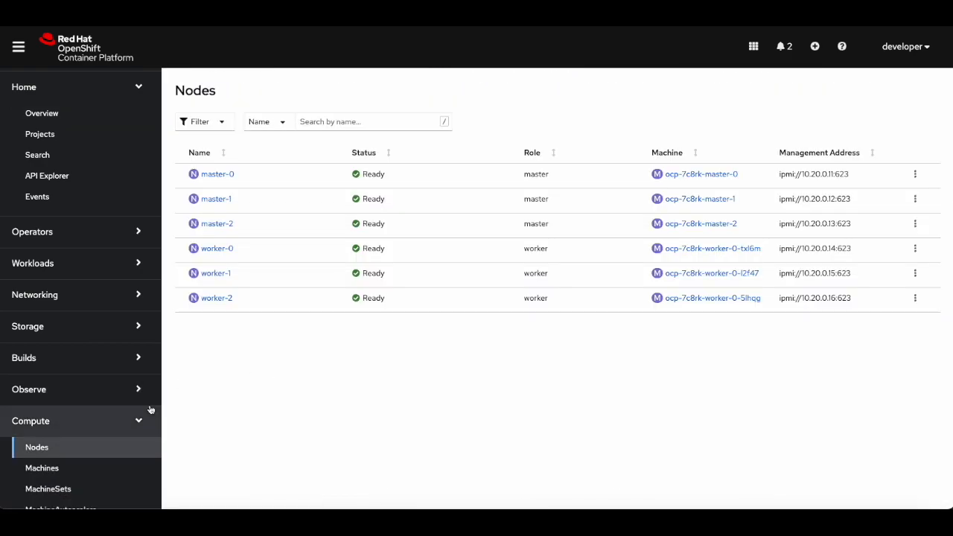
# Search OperatorHub for virtualization operators.
pyautogui.scroll(1, 132, 304)
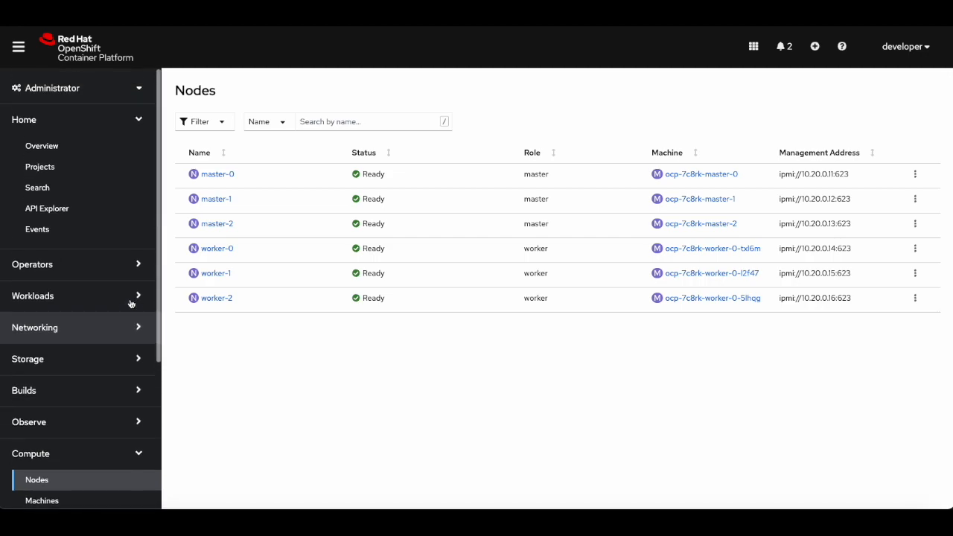
pyautogui.click(117, 121)
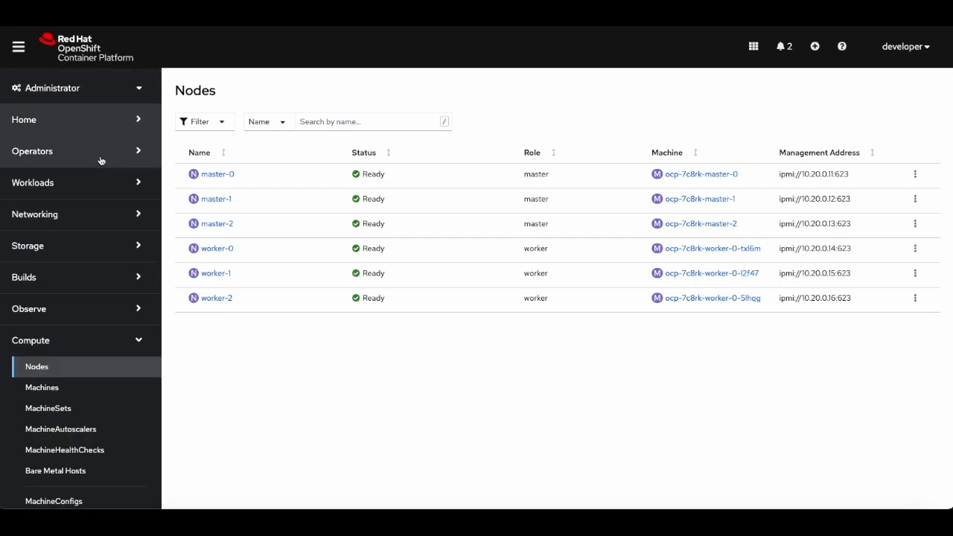
pyautogui.click(101, 158)
pyautogui.click(74, 180)
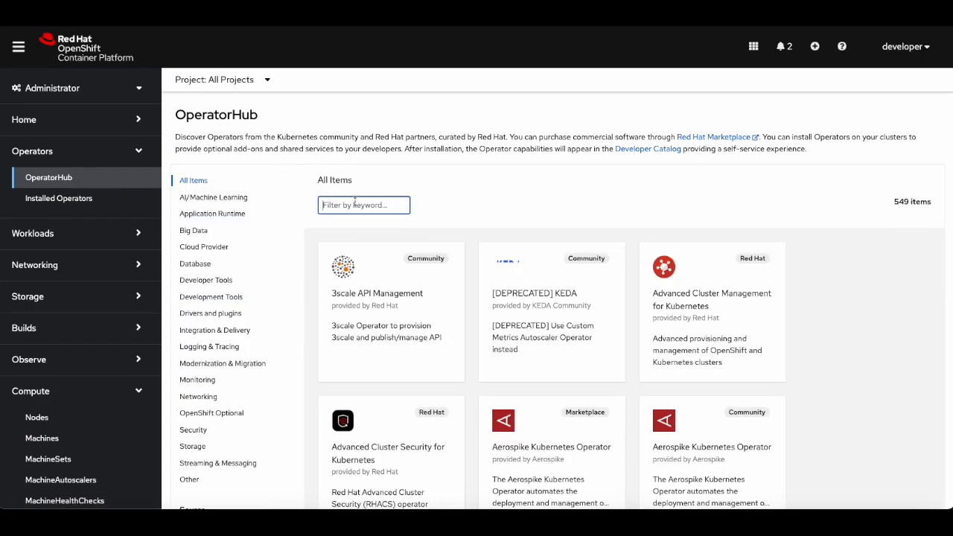
pyautogui.click(354, 202)
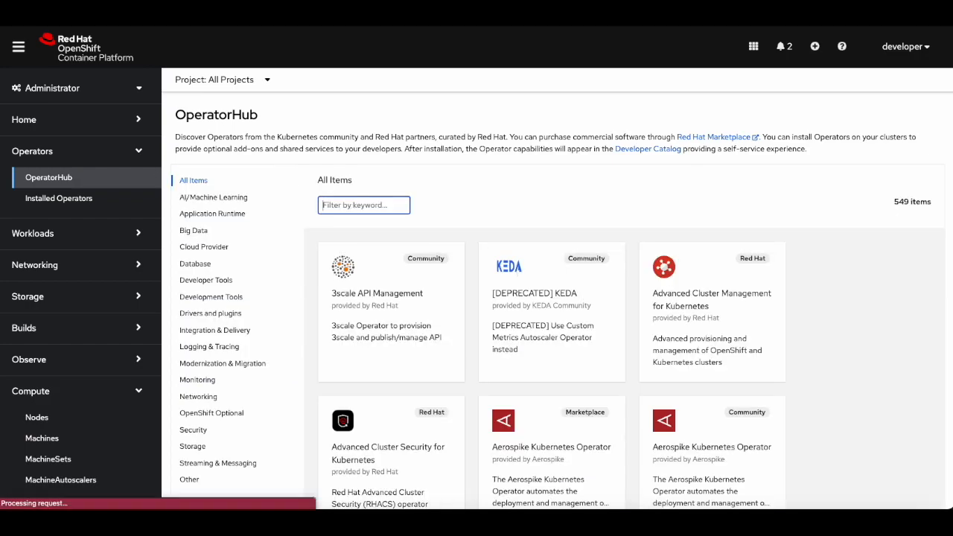
pyautogui.write('virtualization')
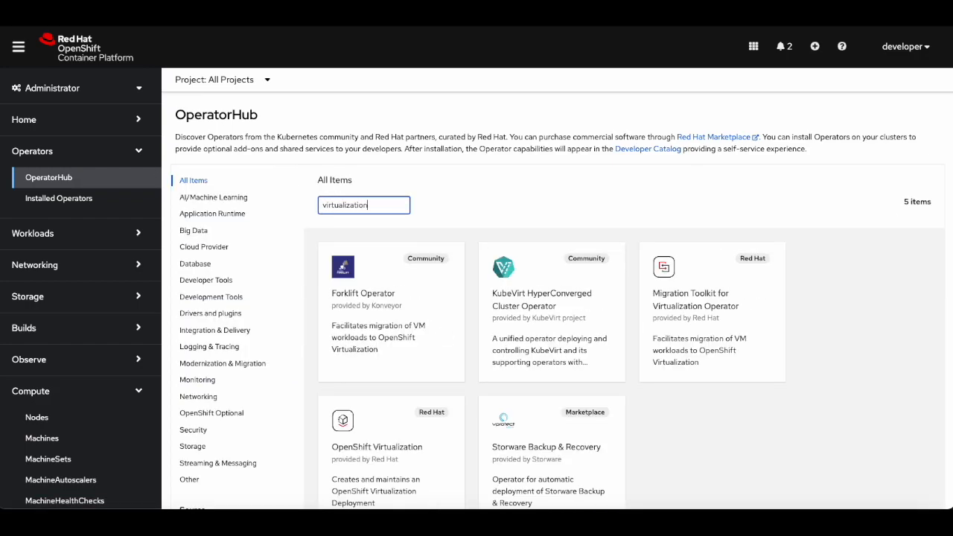
# Install the OpenShift Virtualization operator with its default settings in the openshift-cnv namespace.
pyautogui.scroll(-3, 385, 367)
pyautogui.click(385, 367)
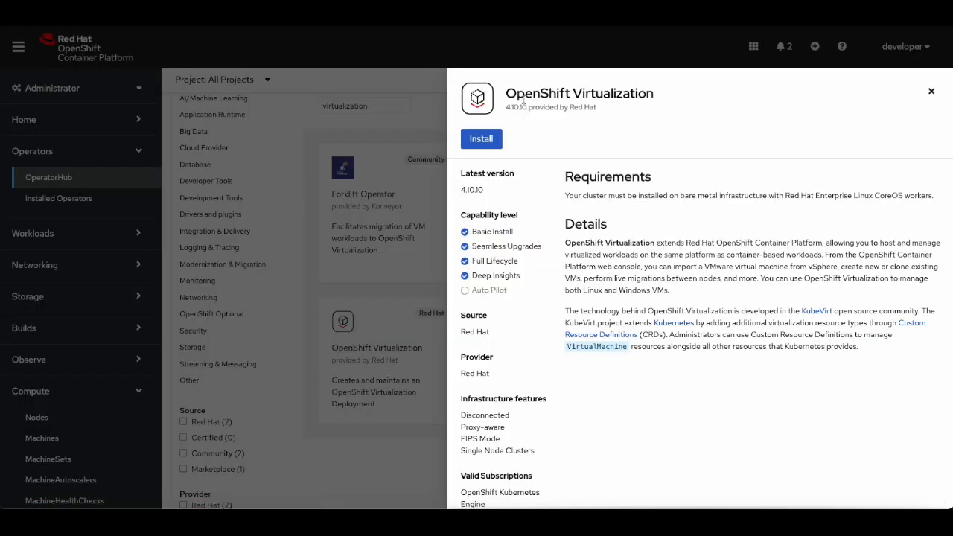
pyautogui.click(485, 141)
pyautogui.scroll(-1, 310, 368)
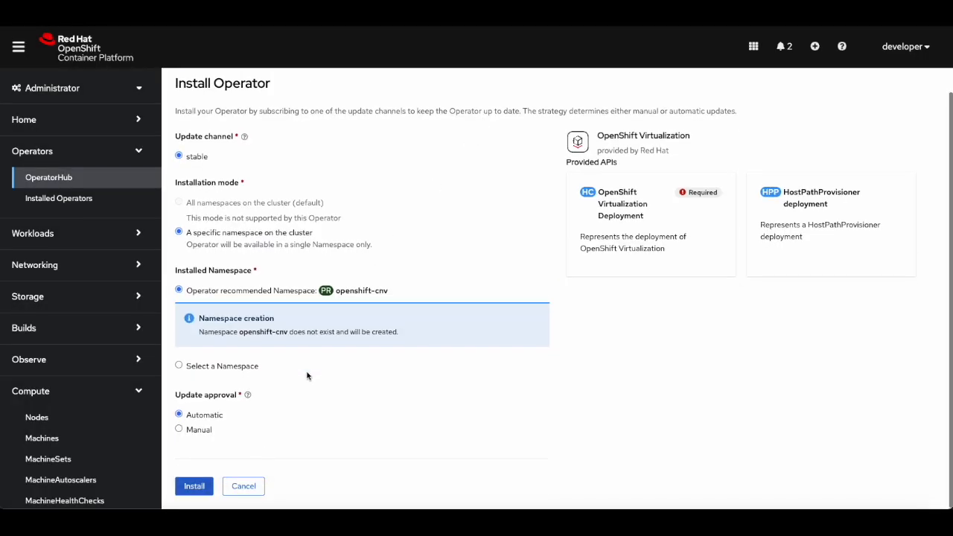
pyautogui.click(187, 494)
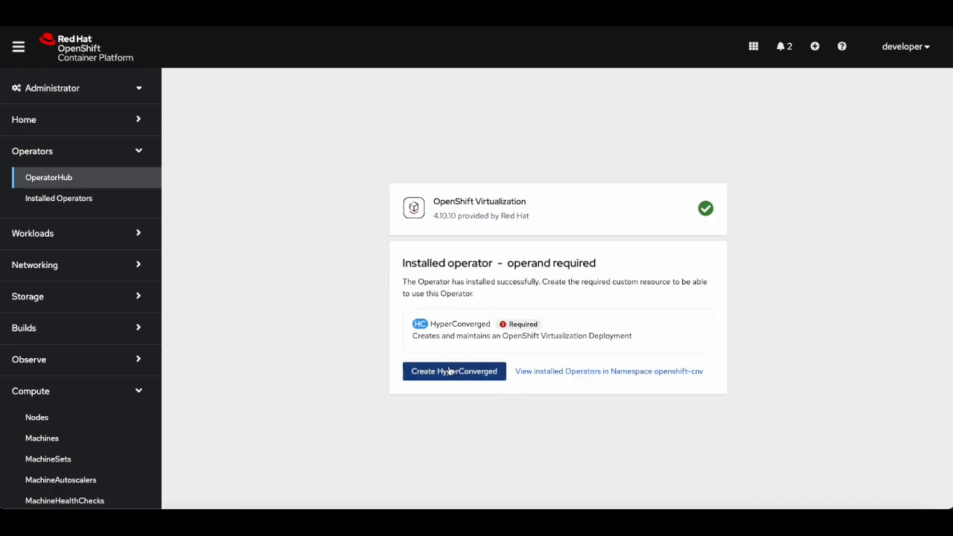
# Create the required HyperConverged instance with the default form values.
pyautogui.click(450, 373)
pyautogui.scroll(-2, 451, 371)
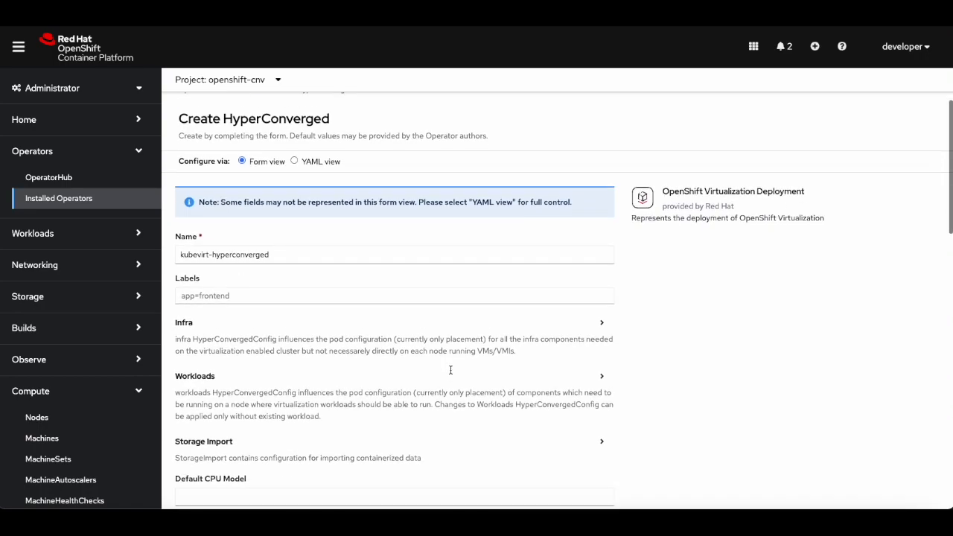
pyautogui.scroll(-15, 451, 370)
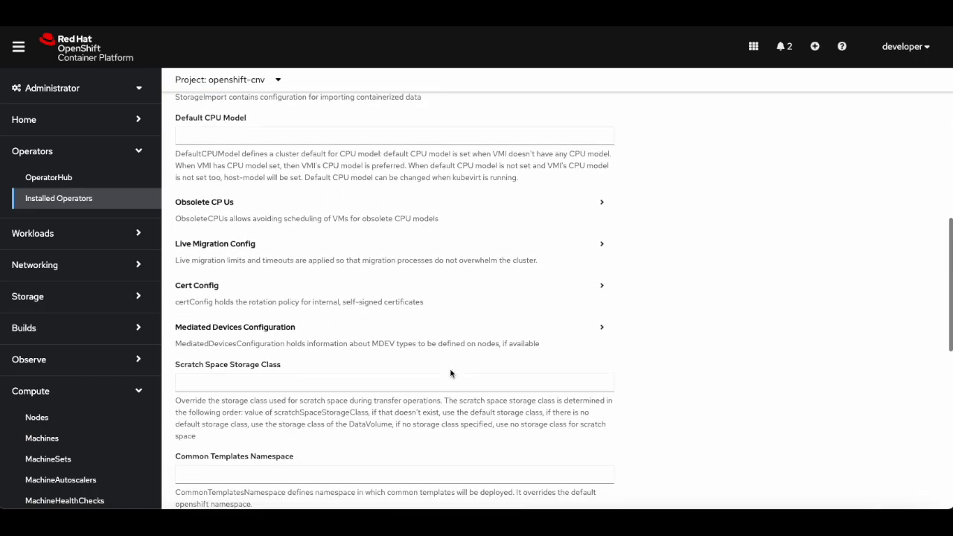
pyautogui.scroll(-3, 450, 374)
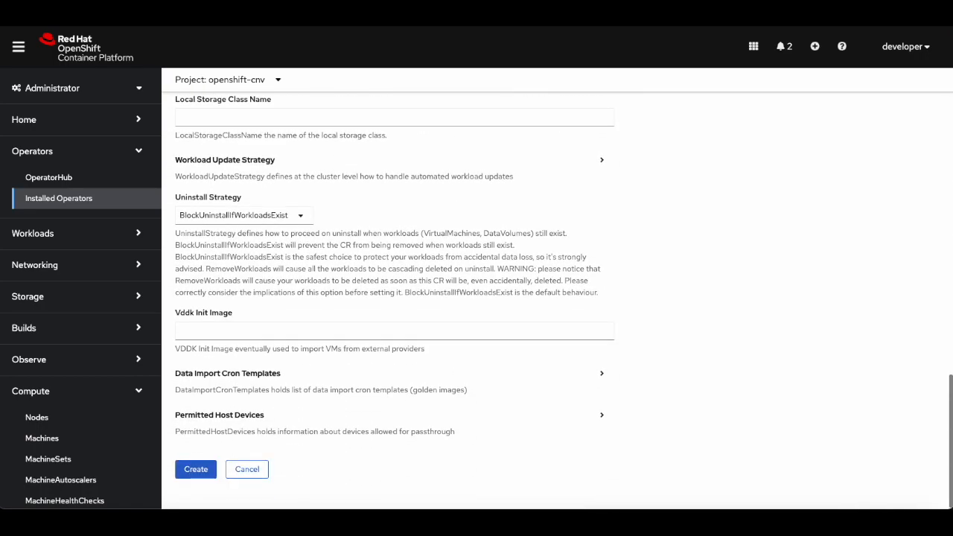
pyautogui.click(203, 469)
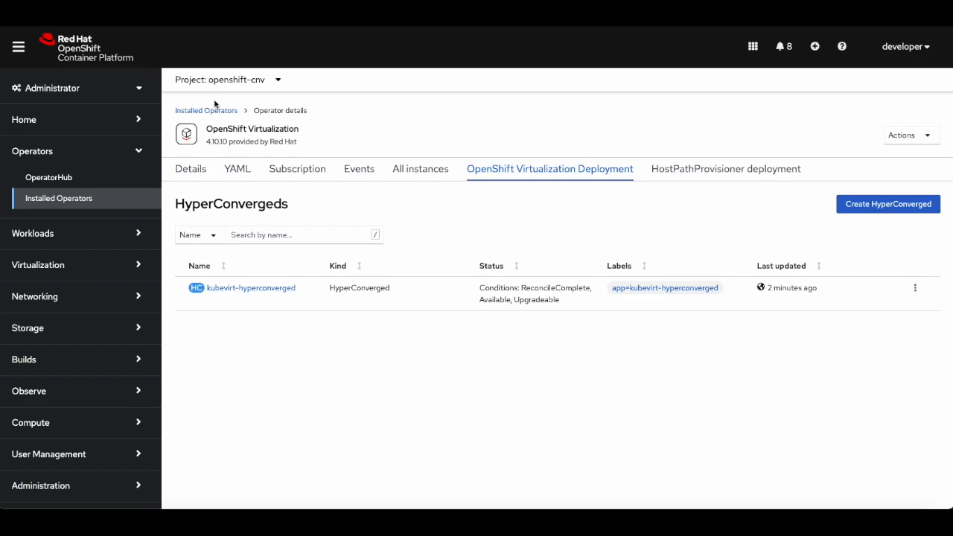
# Review the installed operator's details and subscription information.
pyautogui.click(196, 174)
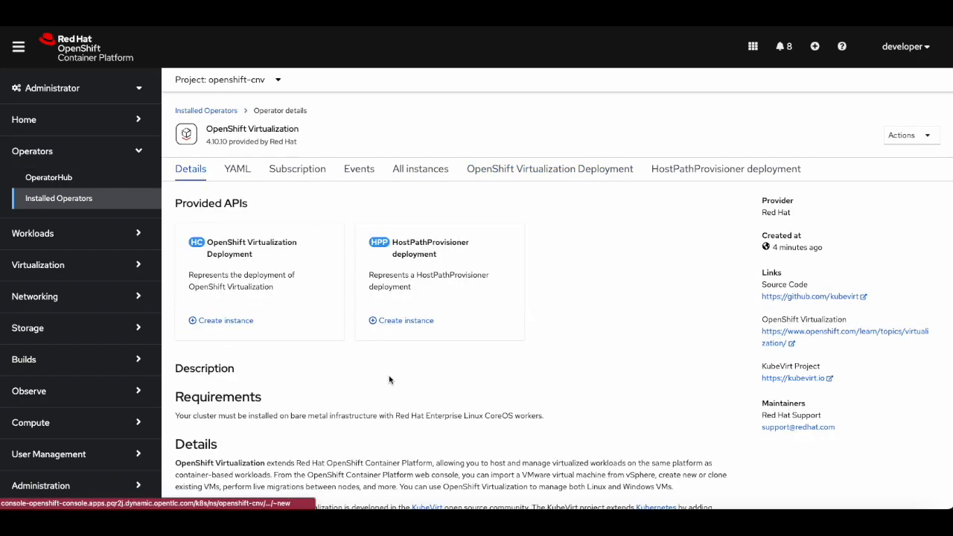
pyautogui.scroll(-5, 388, 380)
pyautogui.scroll(-1, 389, 379)
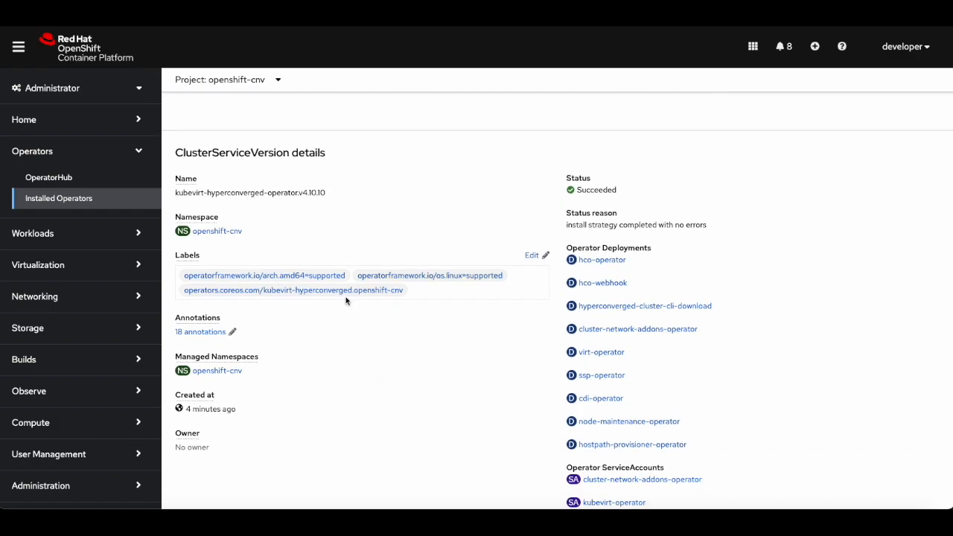
pyautogui.scroll(6, 333, 329)
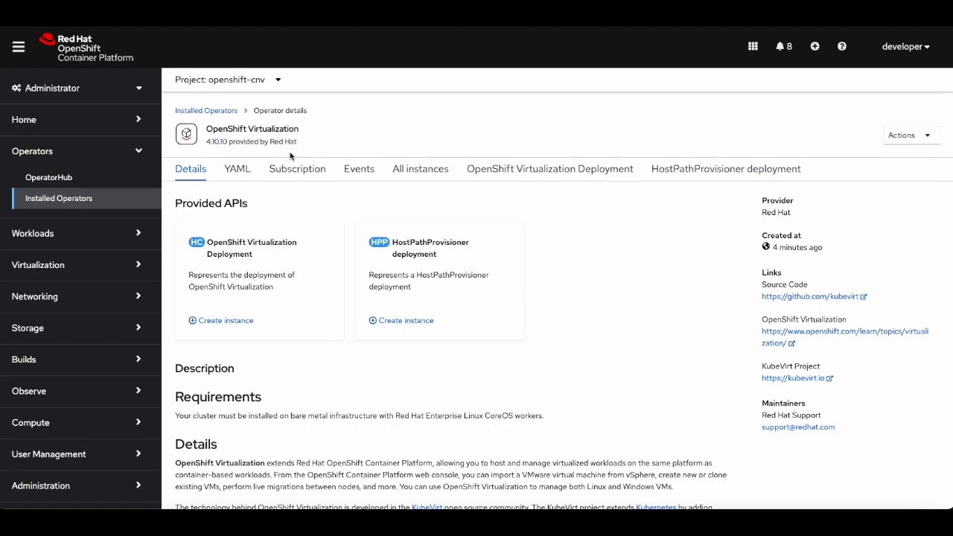
pyautogui.click(273, 171)
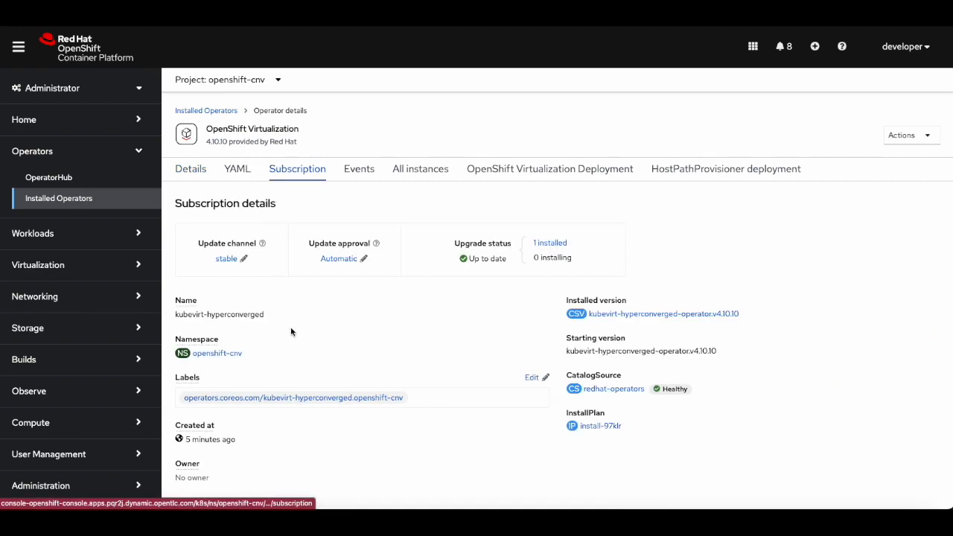
pyautogui.scroll(-2, 291, 330)
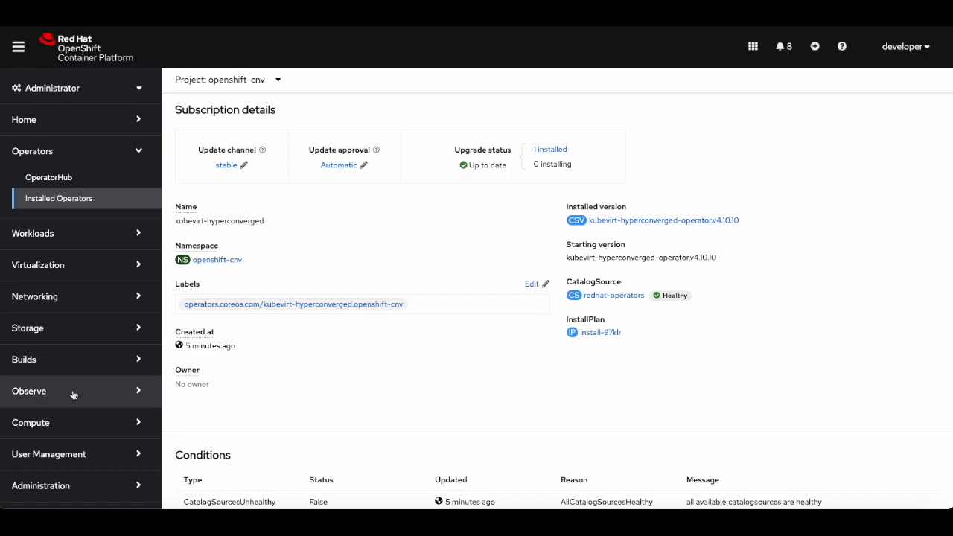
pyautogui.scroll(-1, 70, 393)
# List the PersistentVolumeClaims across all projects.
pyautogui.click(63, 328)
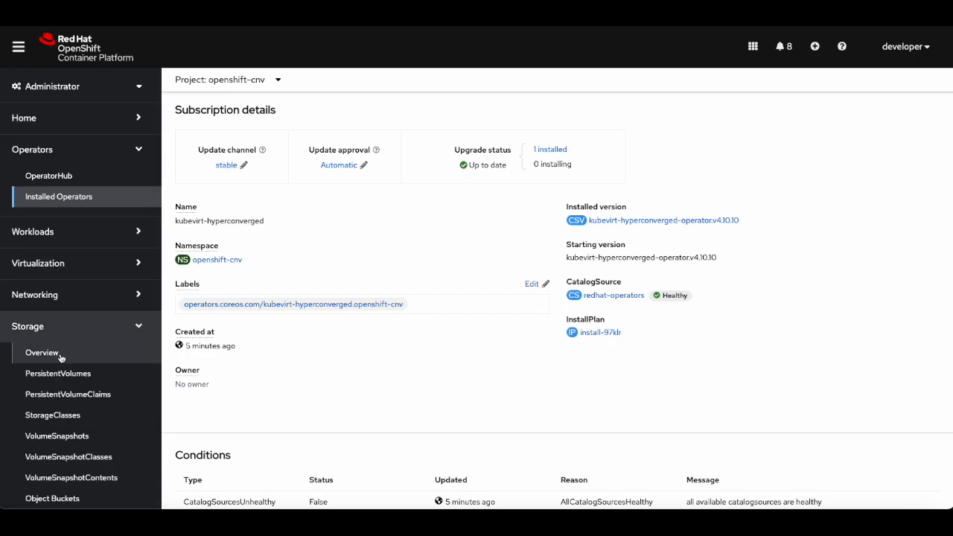
pyautogui.click(59, 354)
pyautogui.click(64, 396)
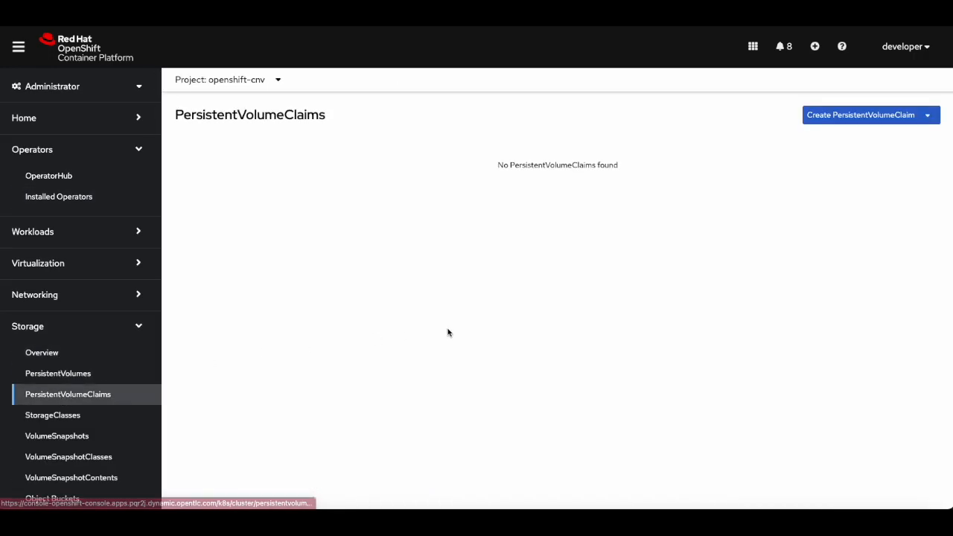
pyautogui.click(276, 82)
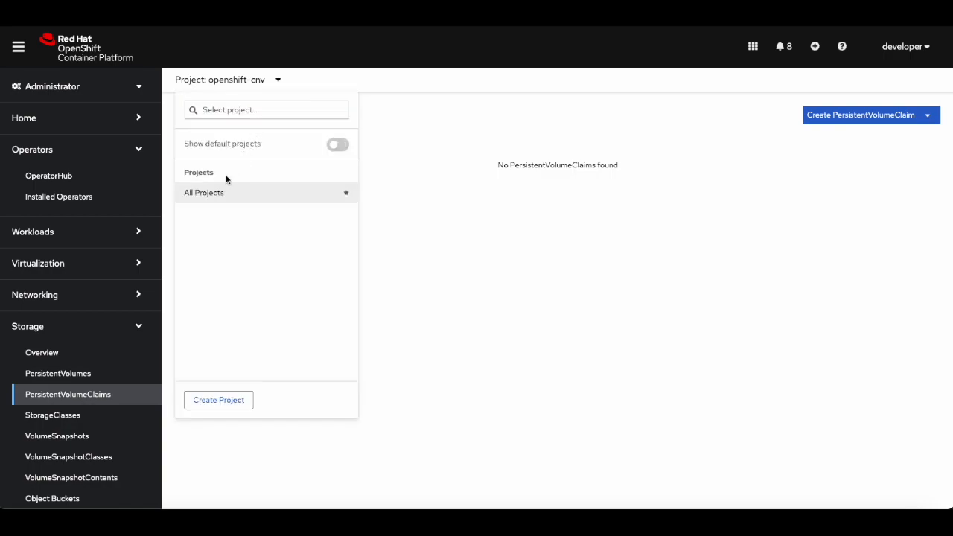
pyautogui.click(216, 191)
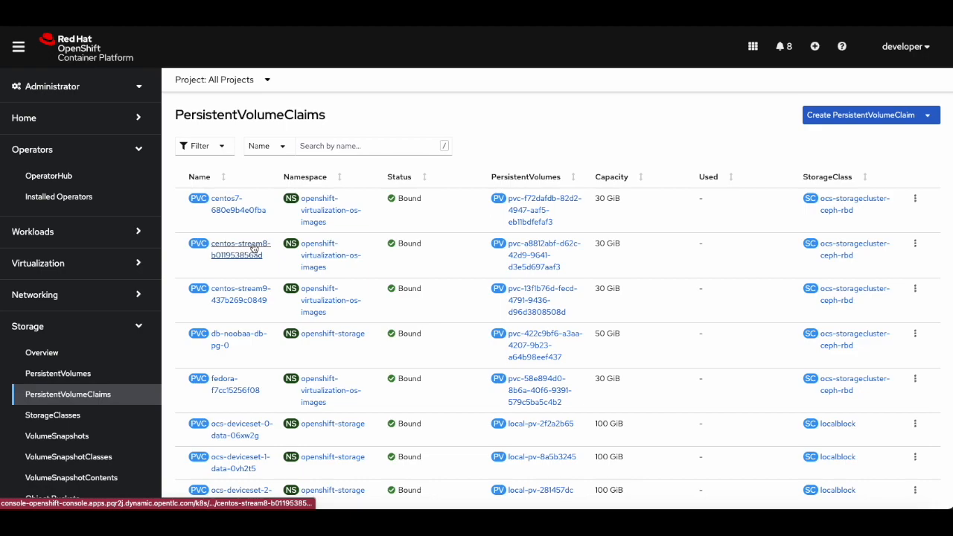
pyautogui.scroll(-3, 245, 282)
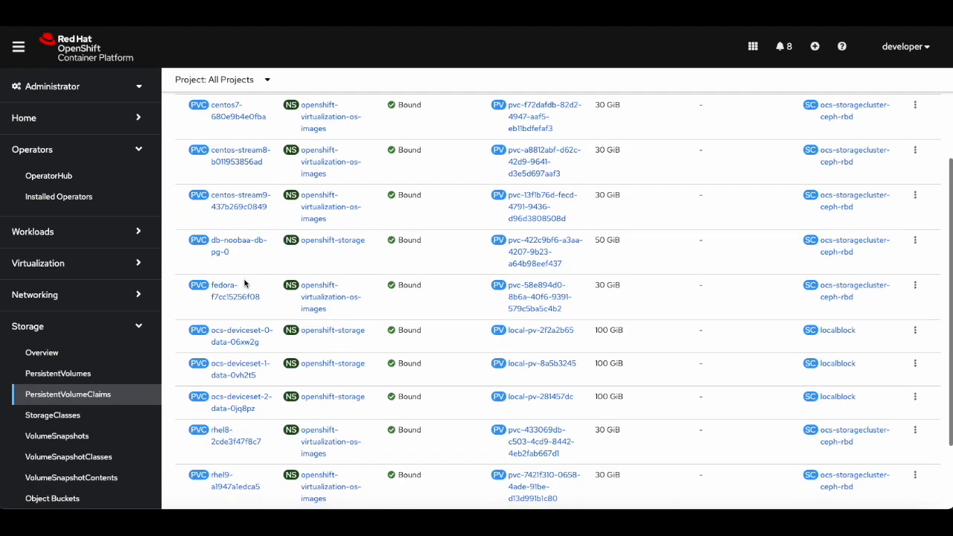
pyautogui.scroll(-2, 222, 379)
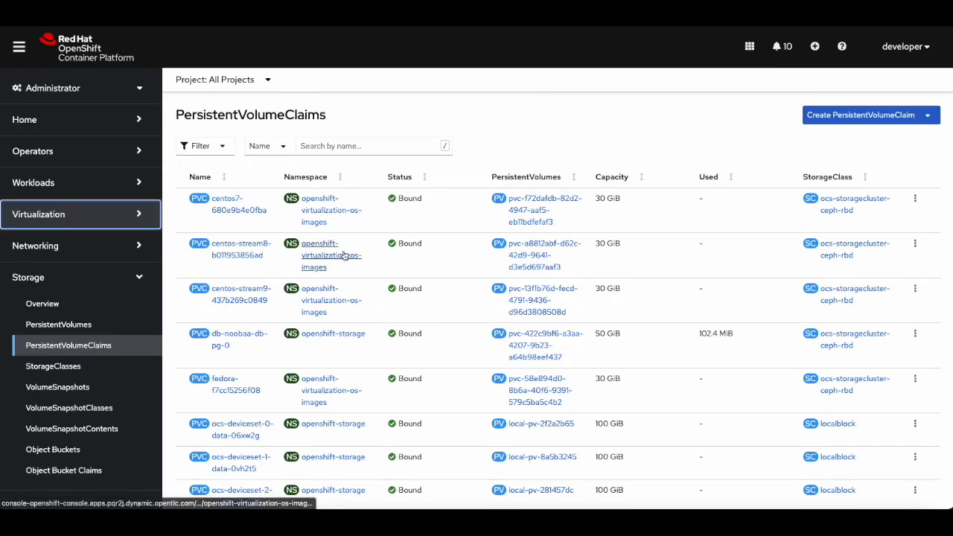
# Create a new project named vmexamples from the Virtual Machines page.
pyautogui.click(104, 217)
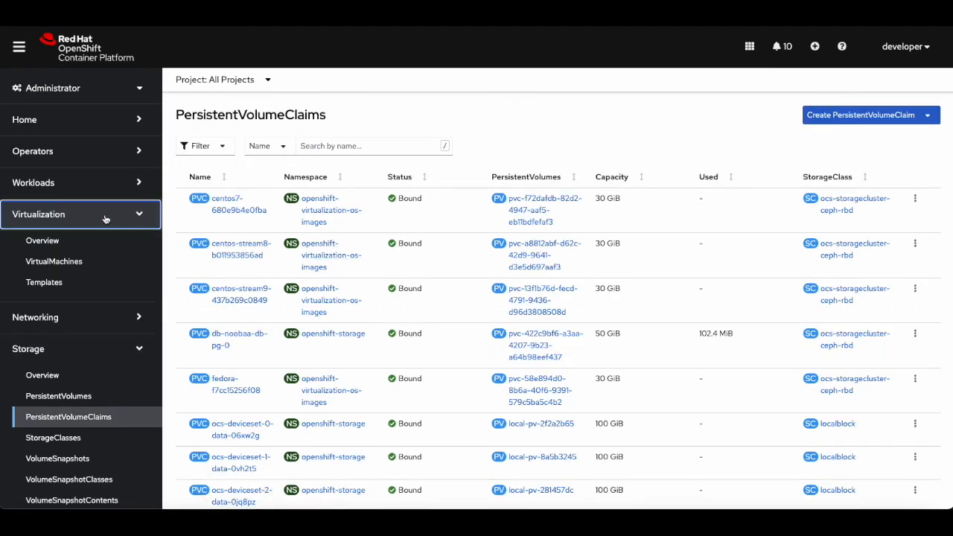
pyautogui.click(73, 259)
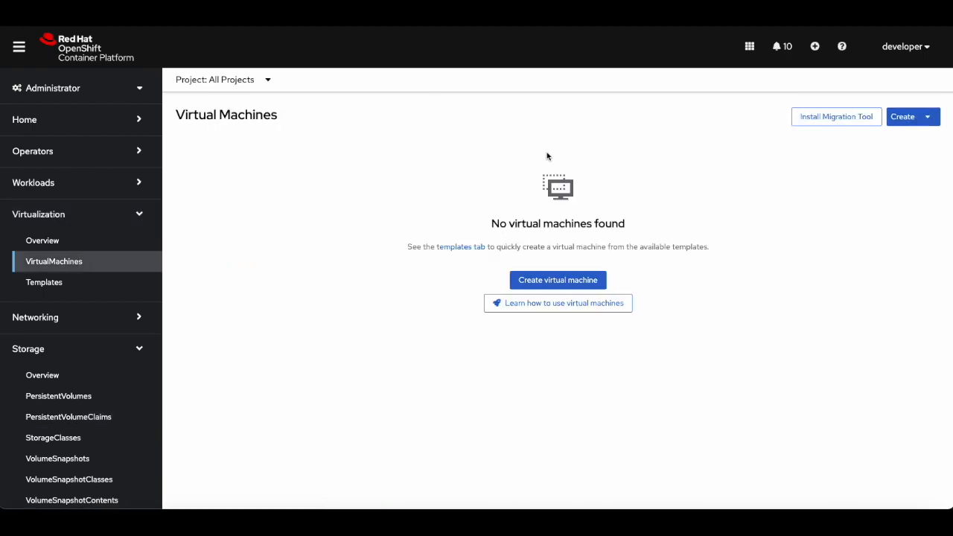
pyautogui.click(251, 80)
pyautogui.click(217, 400)
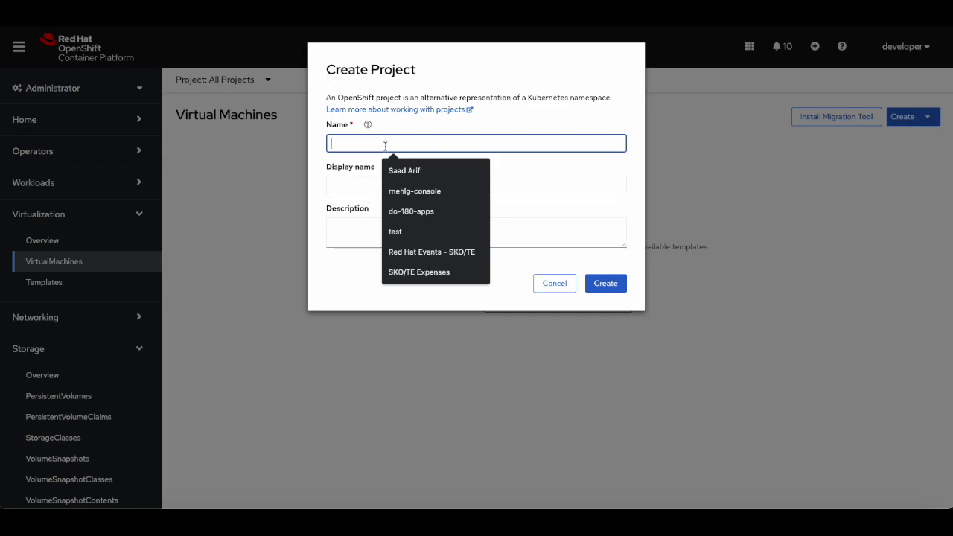
pyautogui.press('Escape')
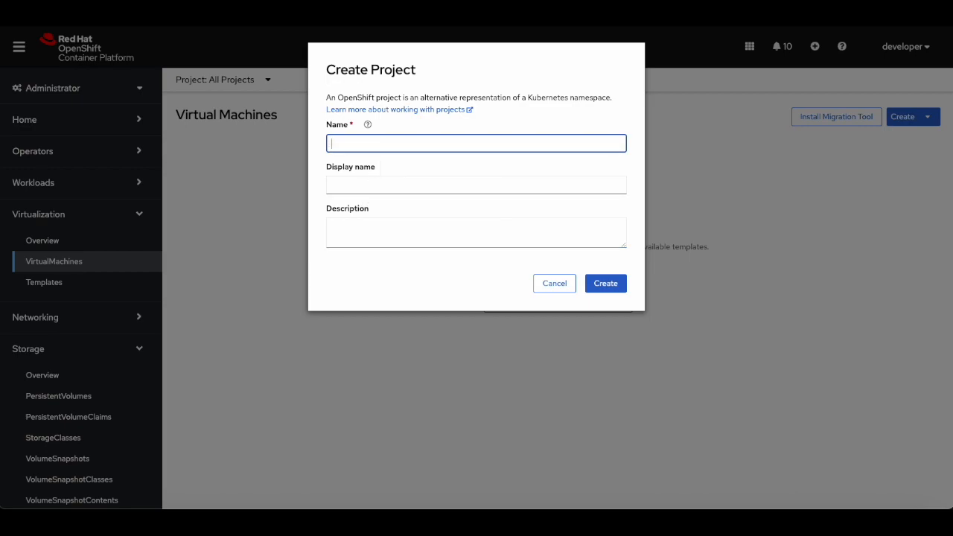
pyautogui.write('vmexamples')
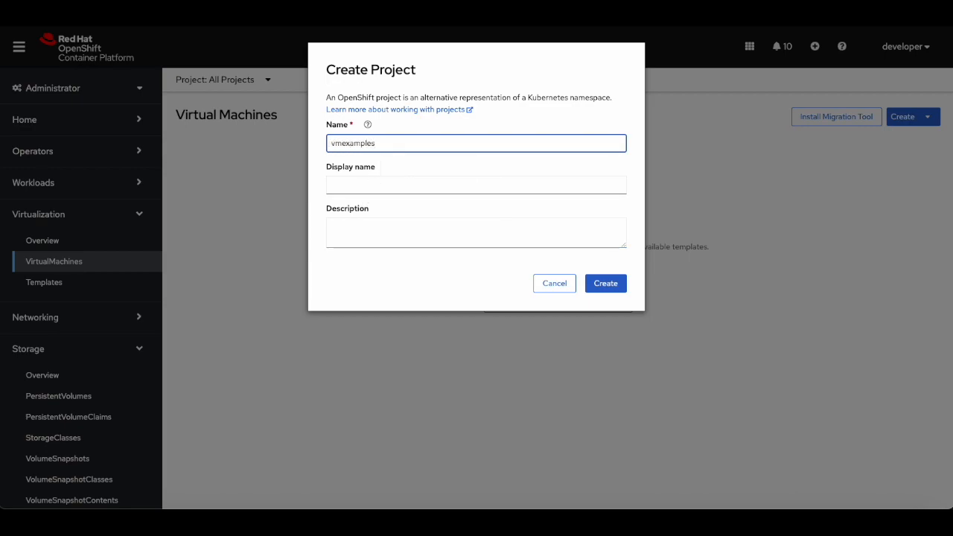
pyautogui.click(600, 287)
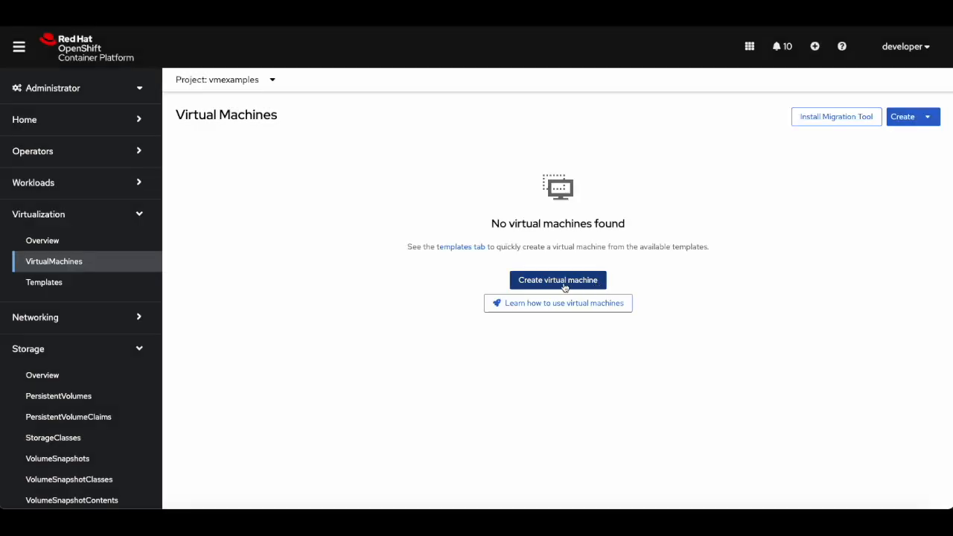
# Start creating a virtual machine from the Fedora 34+ VM template, accepting the template support notice.
pyautogui.click(551, 283)
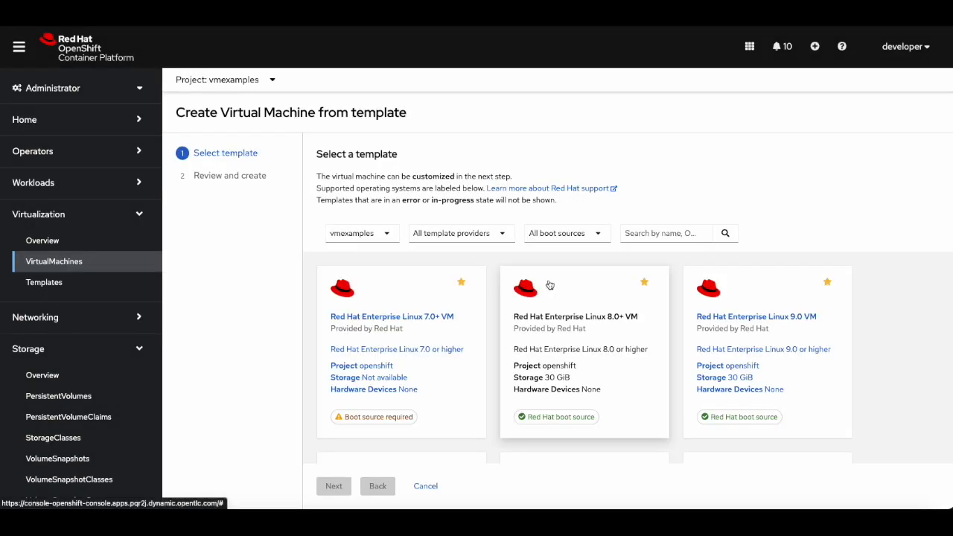
pyautogui.scroll(-3, 549, 285)
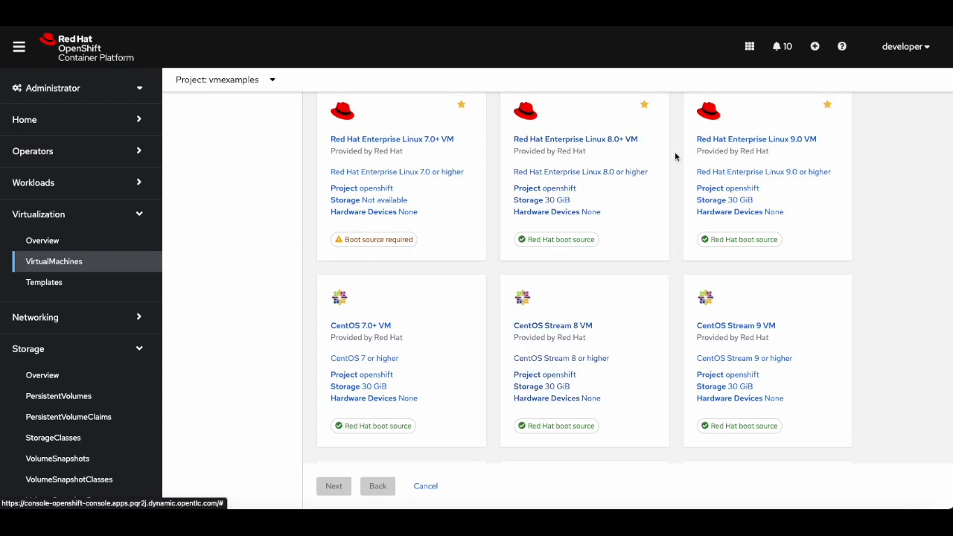
pyautogui.scroll(-2, 600, 335)
pyautogui.scroll(-3, 600, 334)
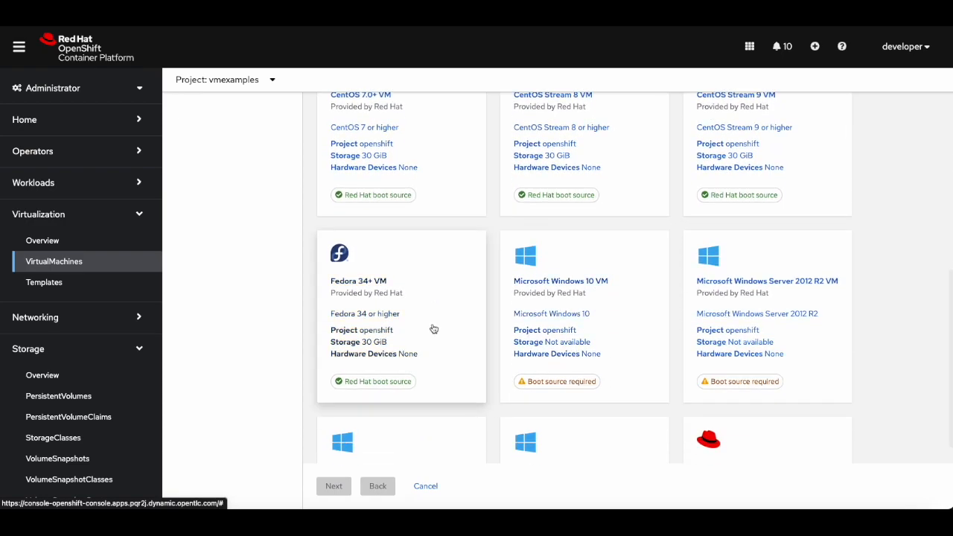
pyautogui.click(432, 326)
pyautogui.click(332, 485)
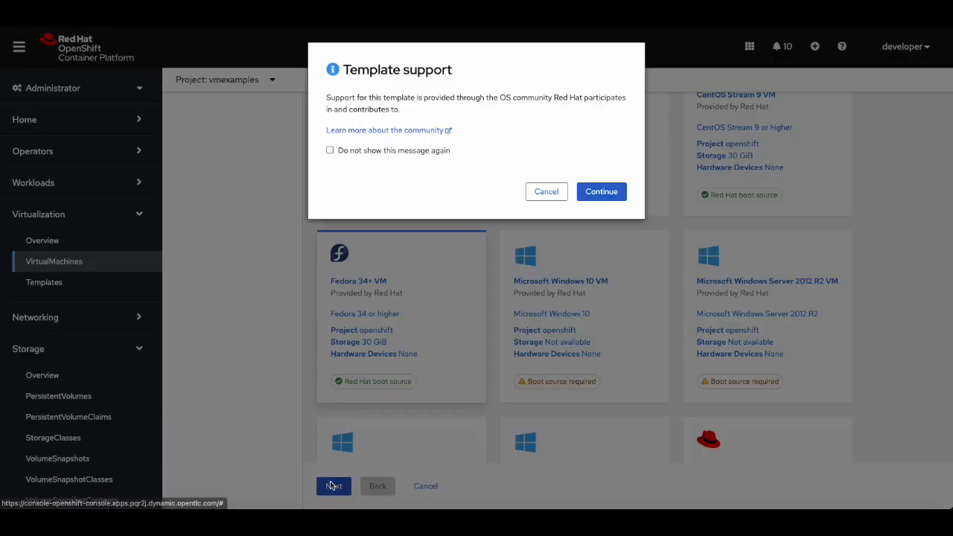
pyautogui.click(601, 192)
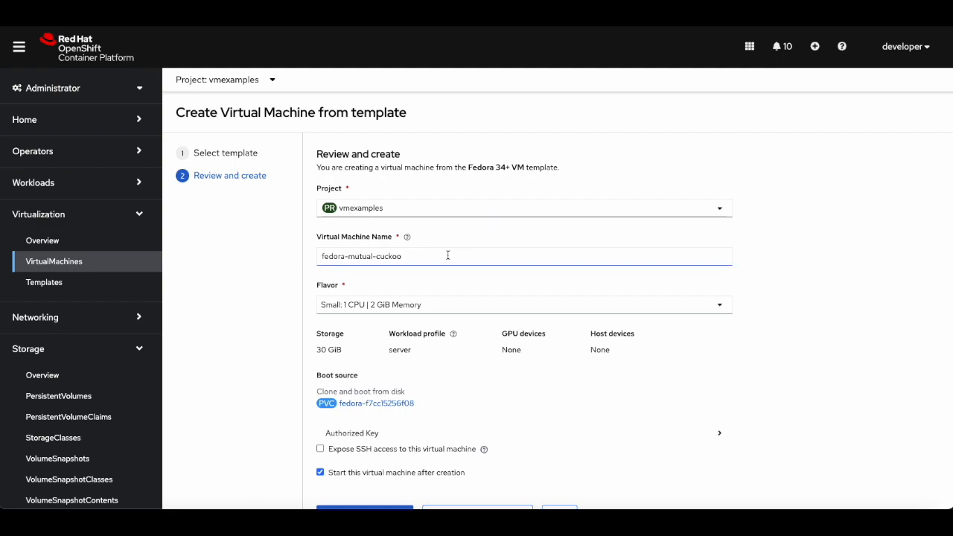
# Name the virtual machine fedora01, keep the Small: 1 CPU | 2 GiB Memory flavor, and create it.
pyautogui.moveTo(448, 255); pyautogui.dragTo(344, 256)
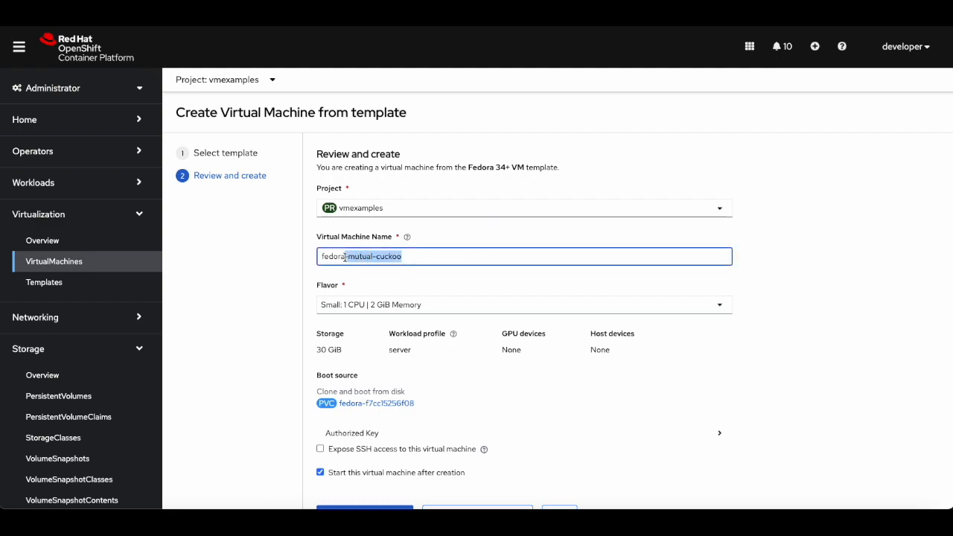
pyautogui.write('01')
pyautogui.click(379, 310)
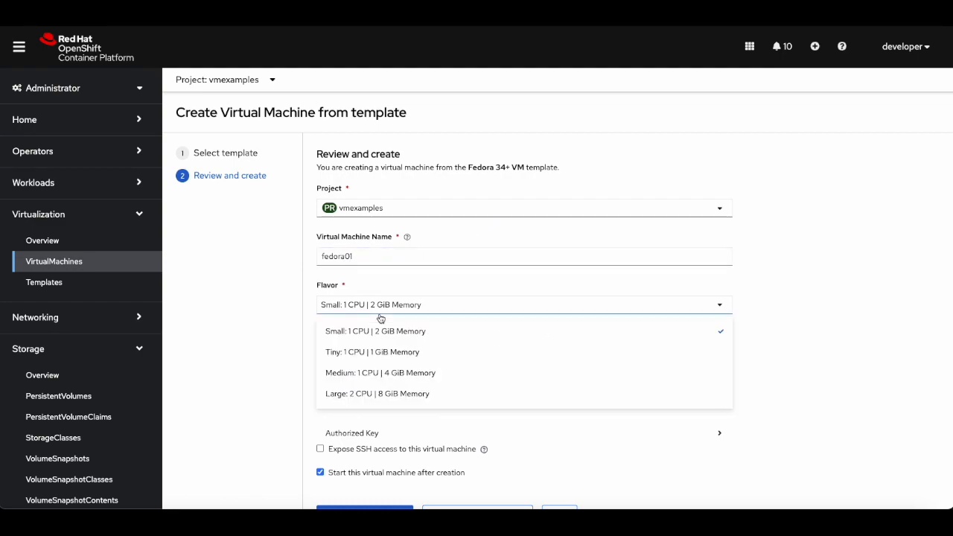
pyautogui.click(381, 306)
pyautogui.scroll(-1, 428, 371)
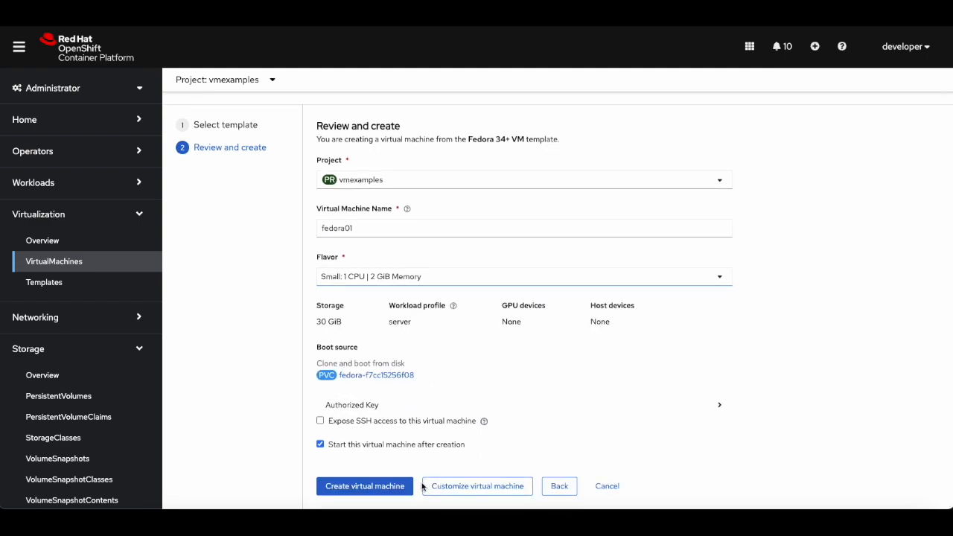
pyautogui.click(388, 487)
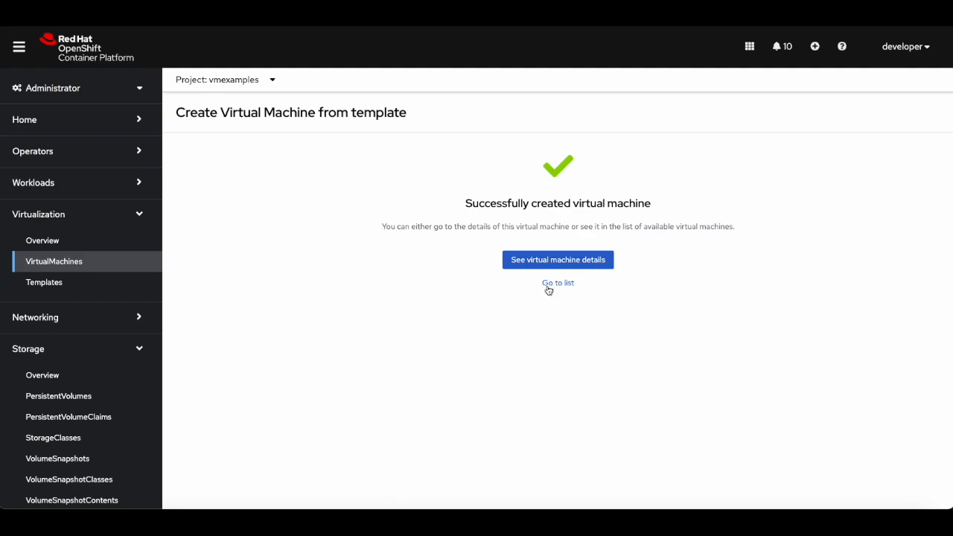
# Open the new virtual machine's details and expand several entries in its events list.
pyautogui.click(581, 259)
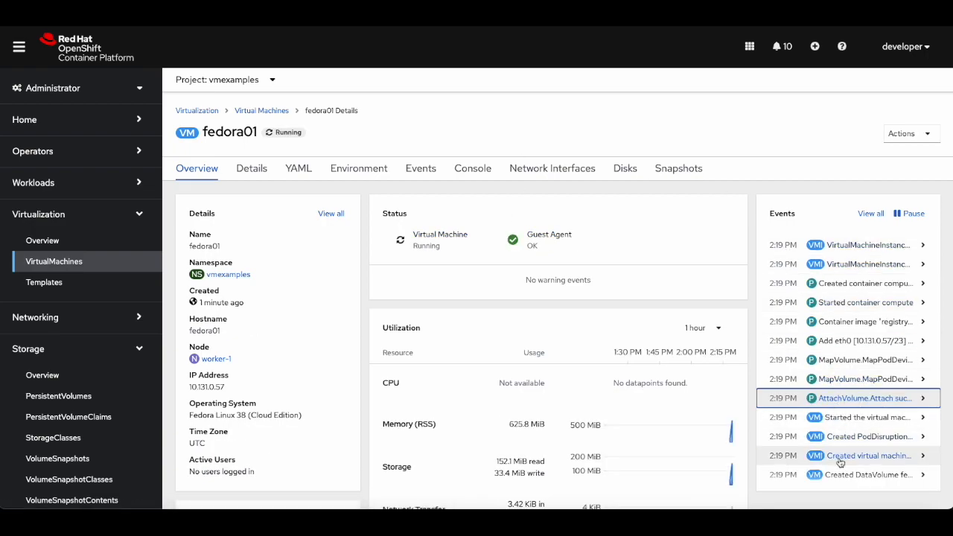
pyautogui.click(923, 457)
pyautogui.scroll(-1, 878, 461)
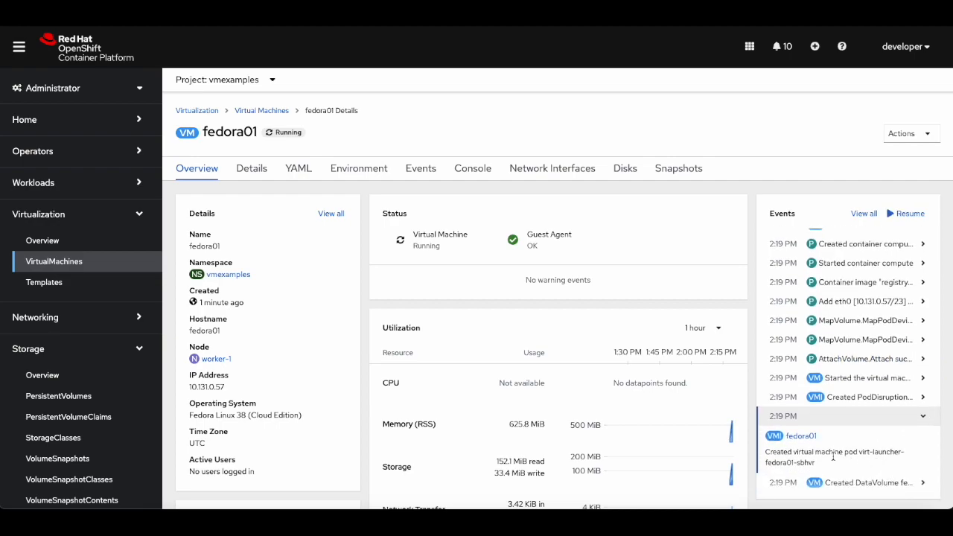
pyautogui.scroll(1, 834, 456)
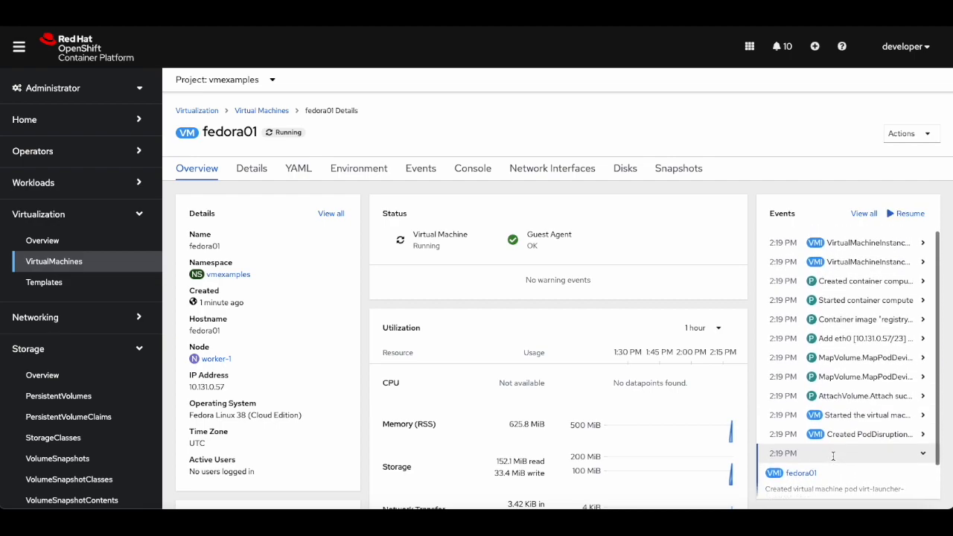
pyautogui.click(923, 398)
pyautogui.scroll(-1, 816, 432)
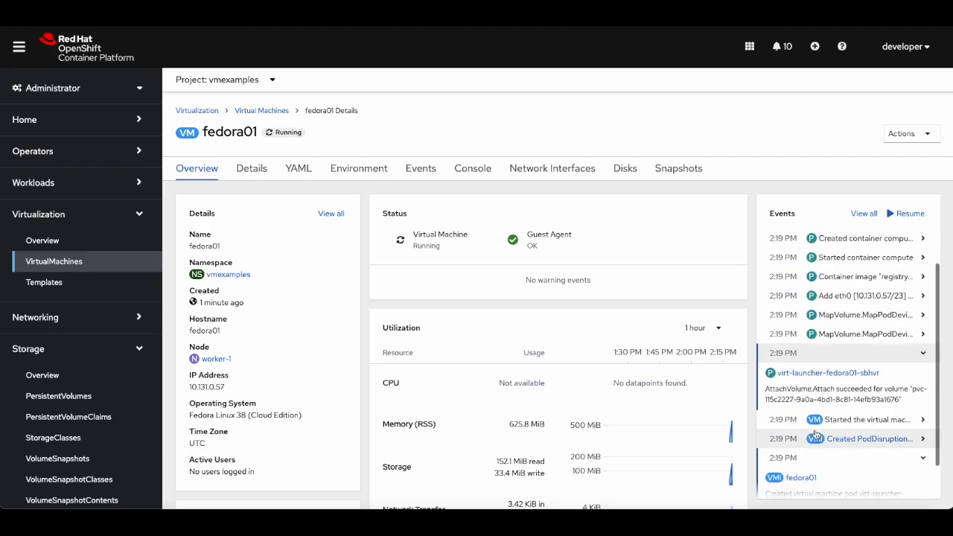
pyautogui.scroll(1, 815, 434)
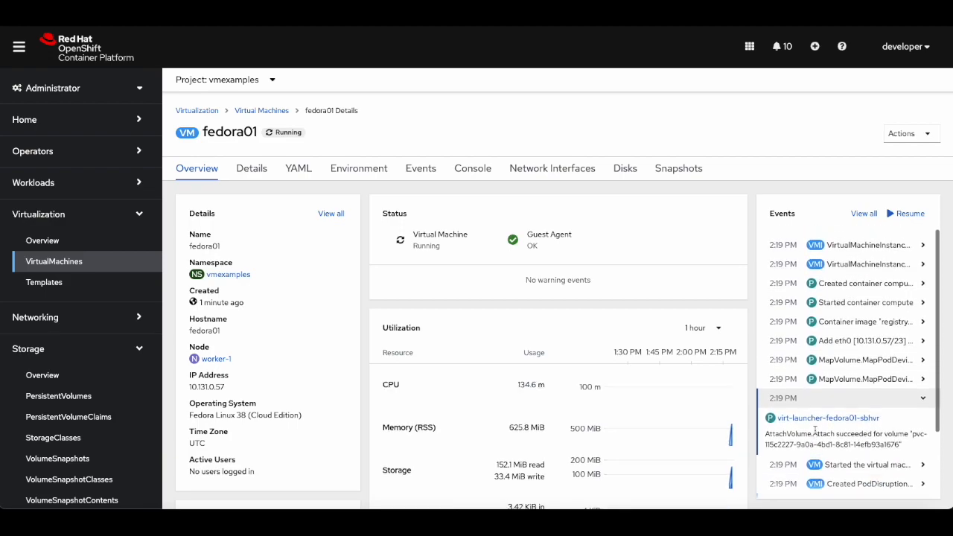
pyautogui.click(923, 341)
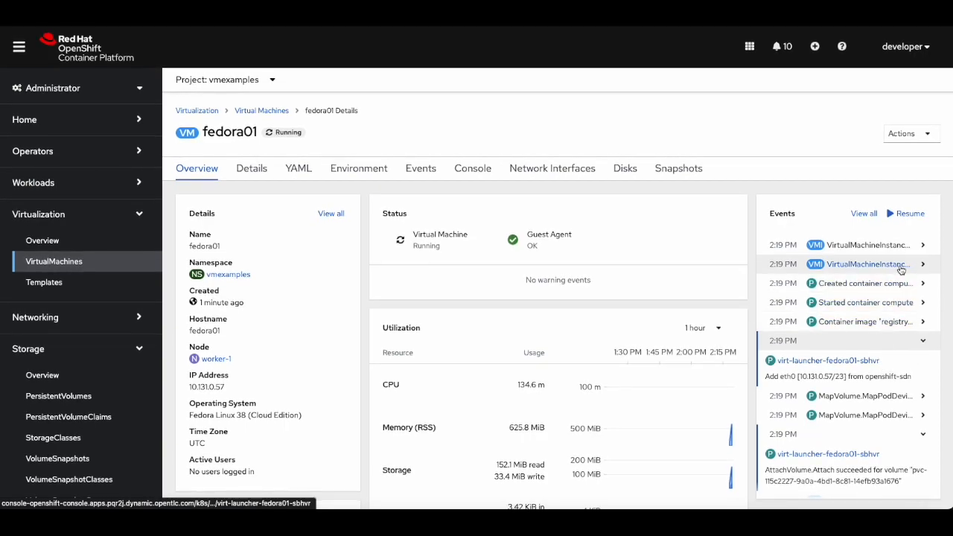
pyautogui.click(922, 246)
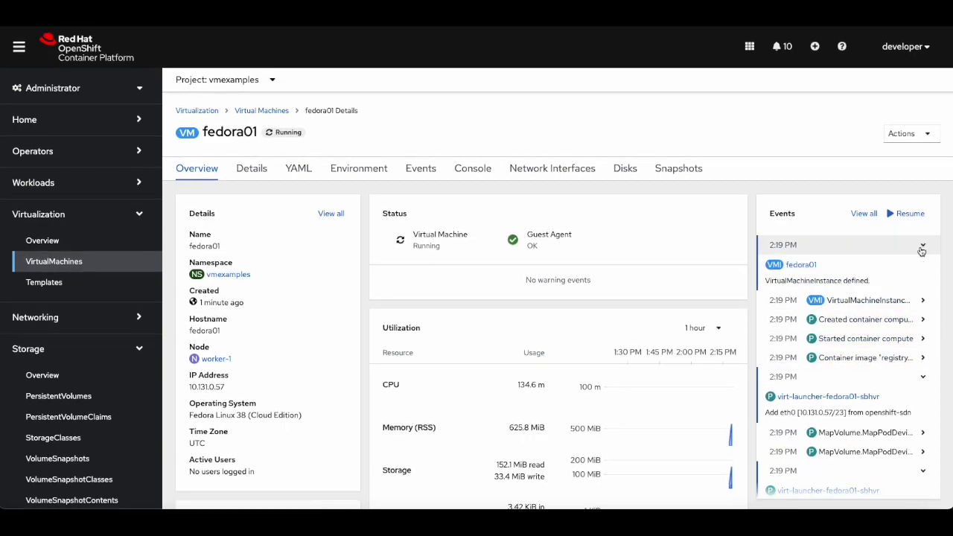
pyautogui.click(924, 300)
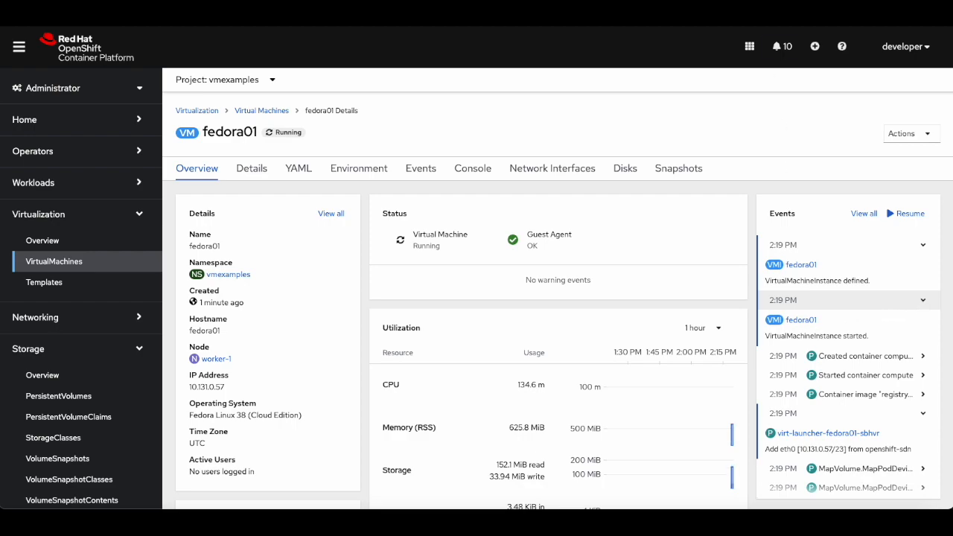
# Review the virtual machine's details, labels, template and scheduling settings.
pyautogui.click(257, 171)
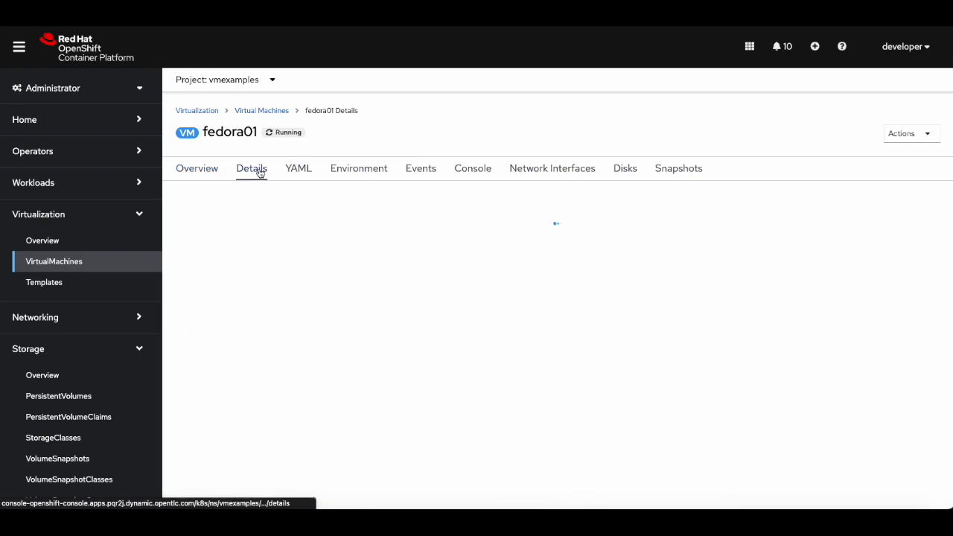
pyautogui.scroll(-1, 398, 344)
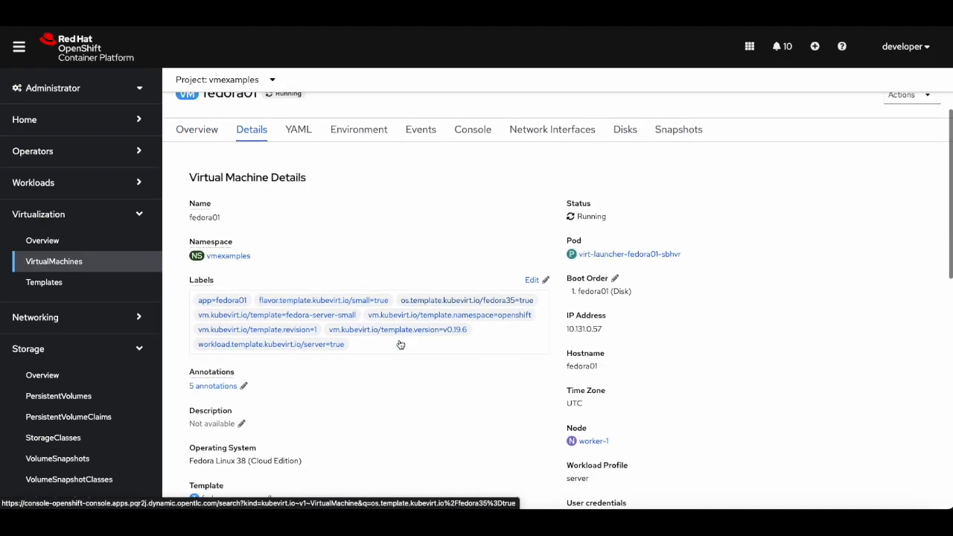
pyautogui.scroll(-5, 399, 343)
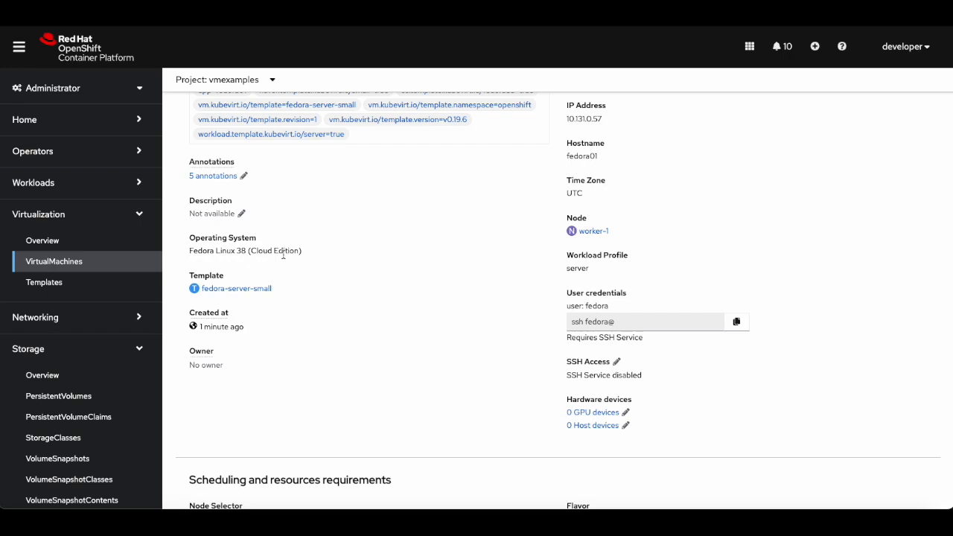
pyautogui.scroll(-6, 283, 255)
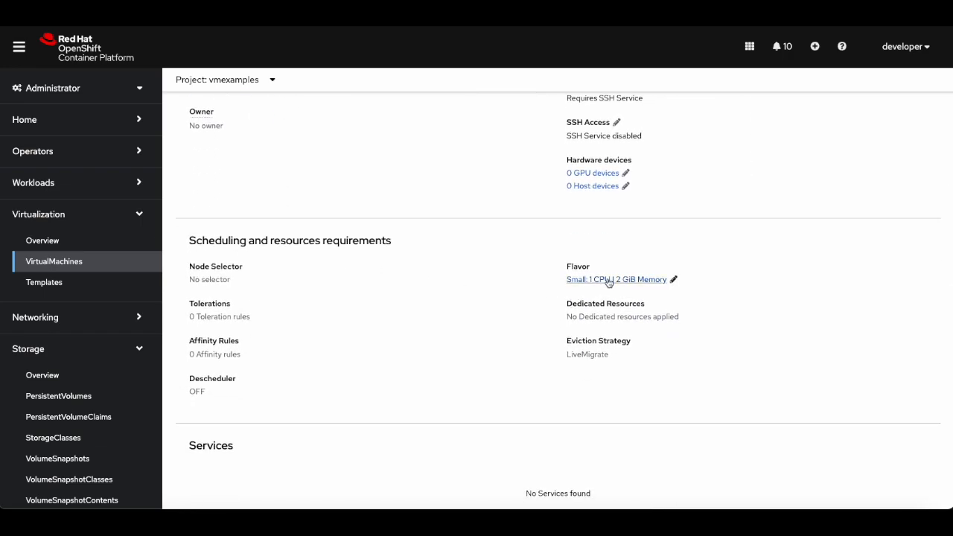
pyautogui.scroll(-3, 459, 319)
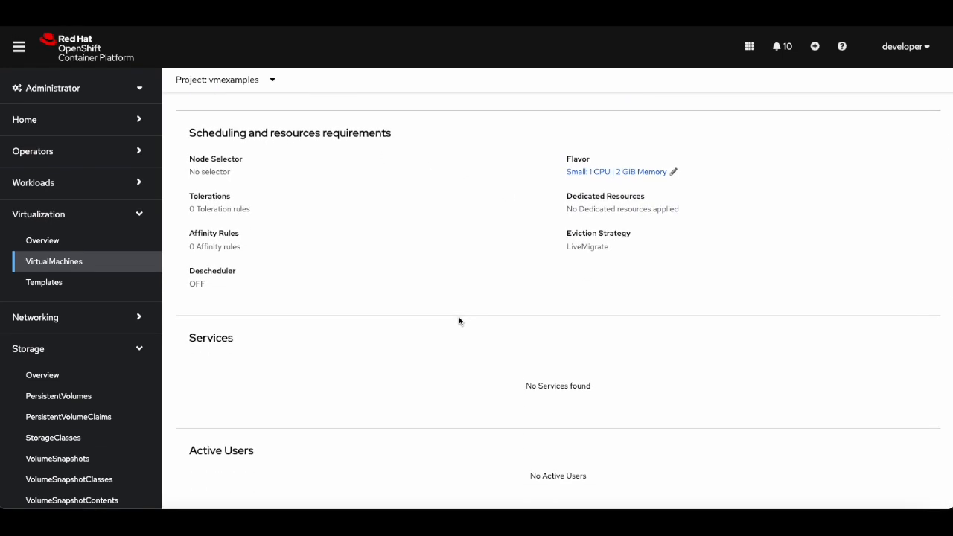
pyautogui.scroll(10, 458, 320)
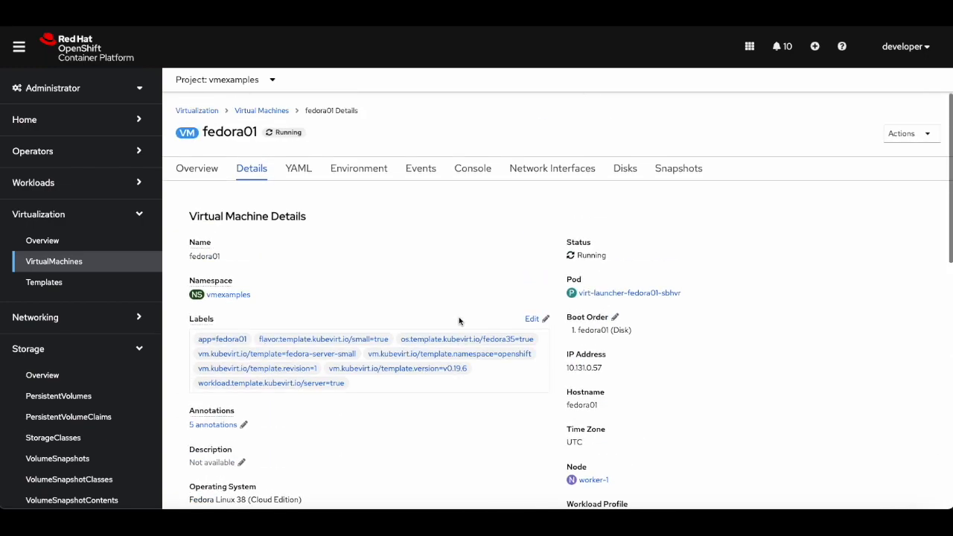
# View the virtual machine's YAML definition and the list of available actions.
pyautogui.click(301, 175)
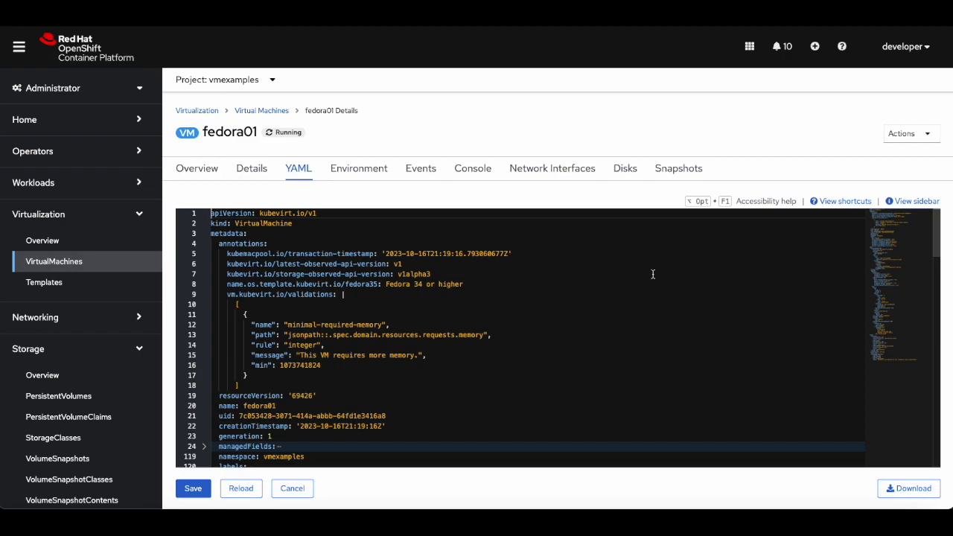
pyautogui.click(905, 137)
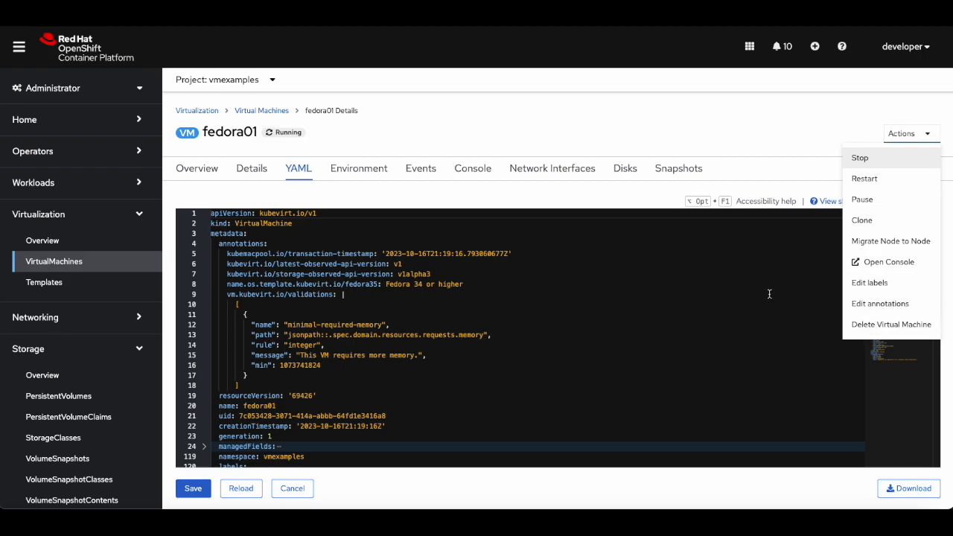
pyautogui.click(727, 151)
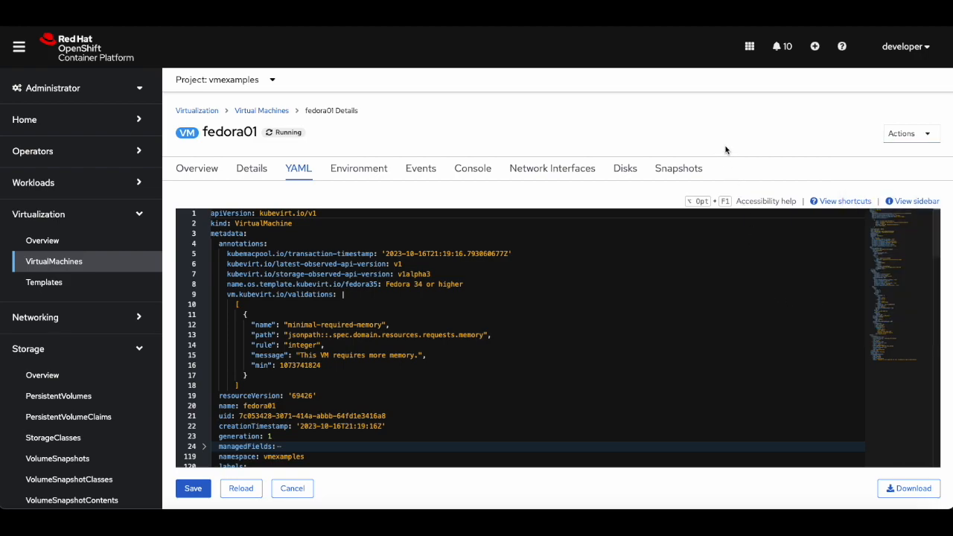
# Open the virtual machine's VNC console and show the guest login credentials.
pyautogui.click(473, 173)
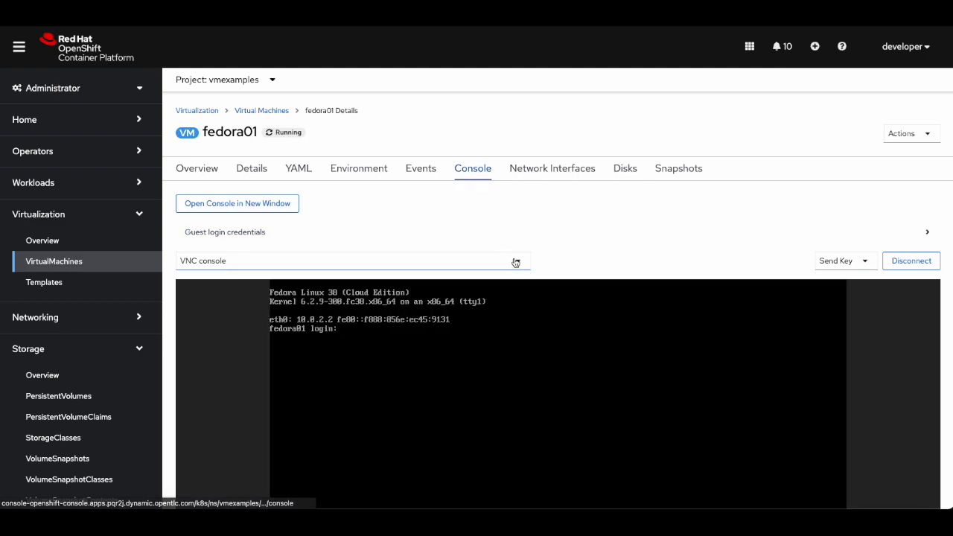
pyautogui.scroll(-3, 516, 263)
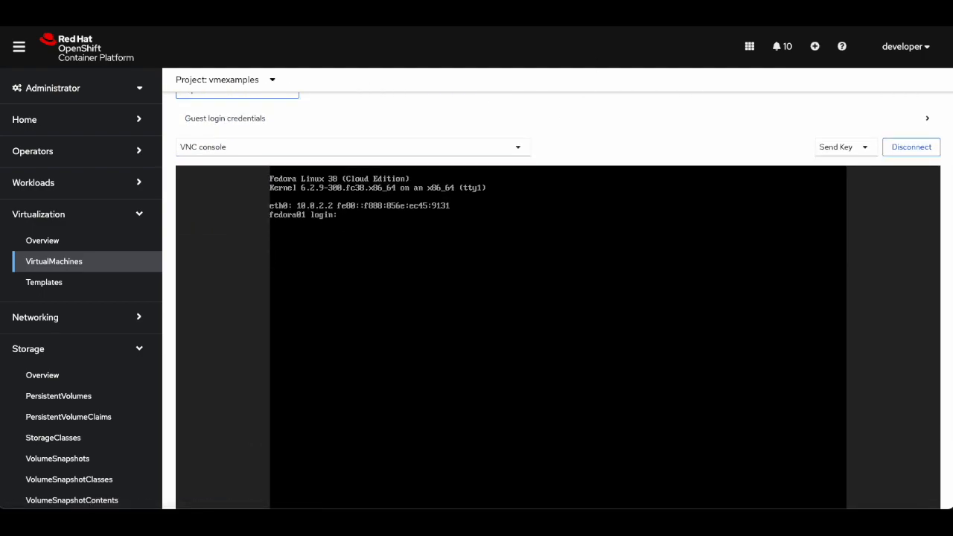
pyautogui.scroll(1, 649, 138)
pyautogui.click(649, 138)
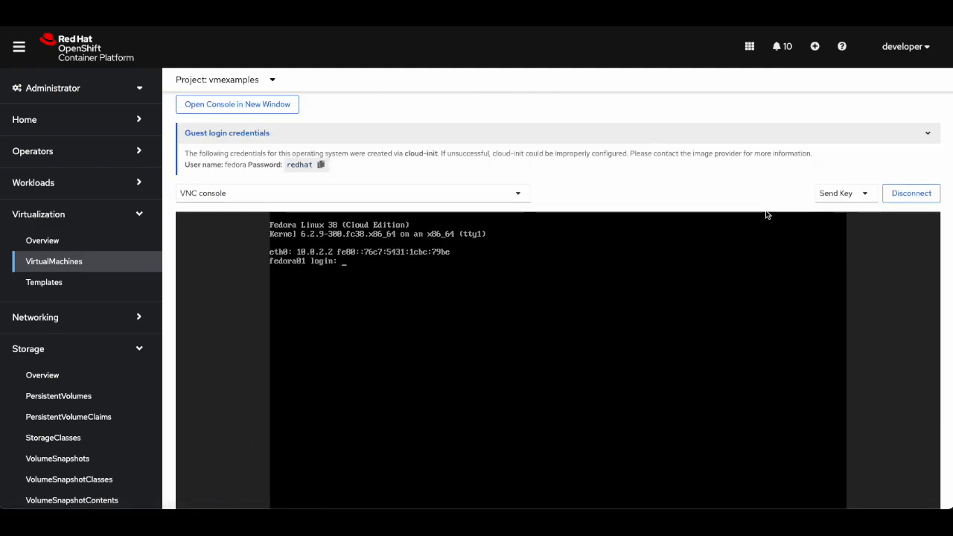
# Log in to the guest console as the fedora user.
pyautogui.scroll(-1, 901, 341)
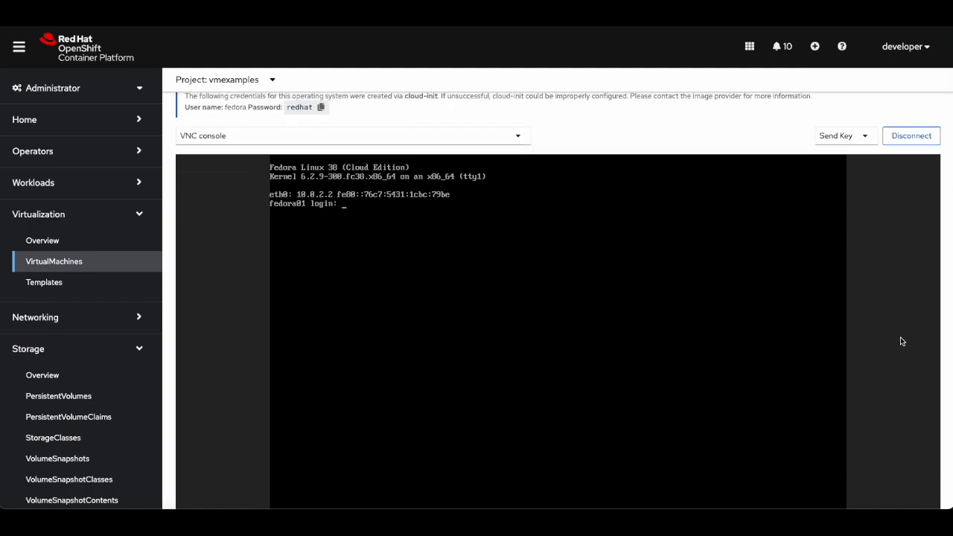
pyautogui.scroll(-1, 901, 341)
pyautogui.write('fedora')
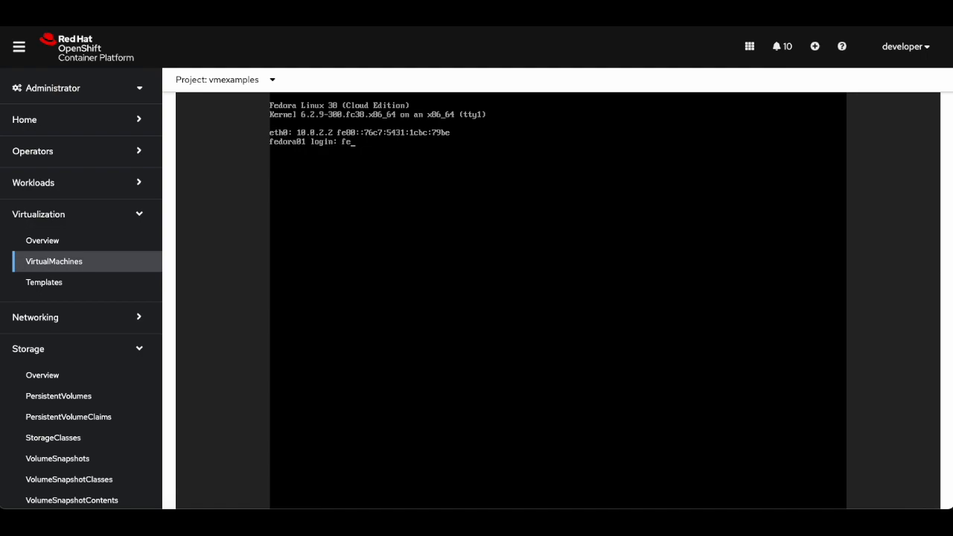
pyautogui.press('Return')
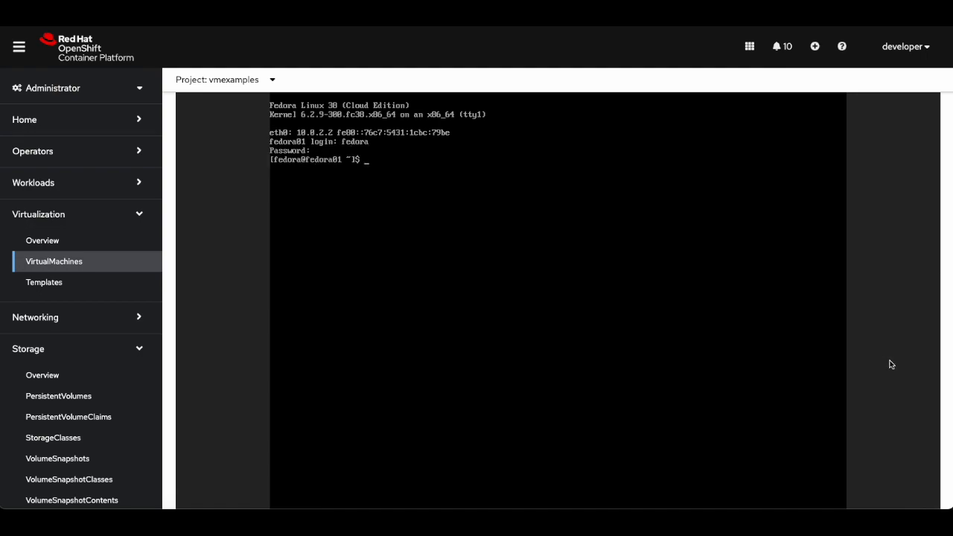
# Run ip a in the guest to list its network interfaces.
pyautogui.write('ip a')
pyautogui.press('Return')
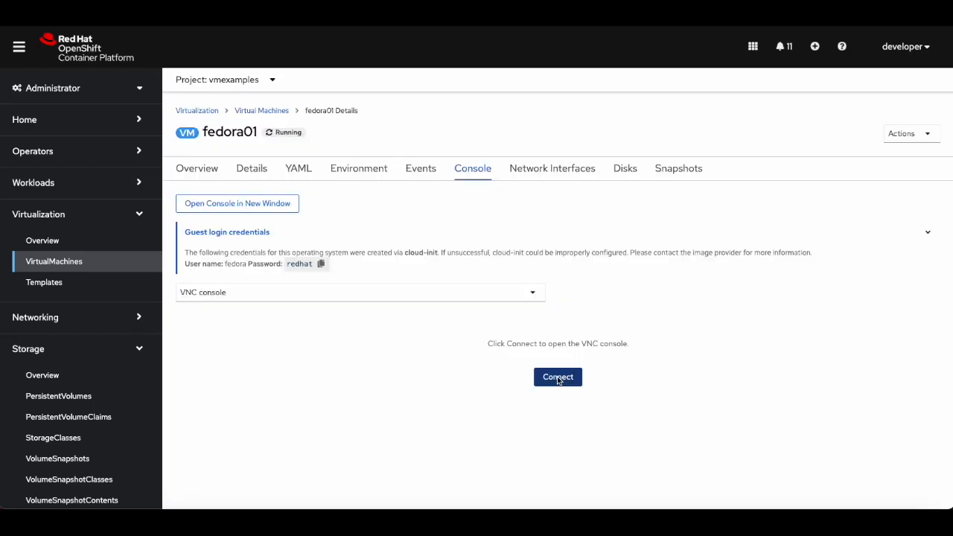
# Reconnect the VNC console and run lsblk to list the guest's block devices.
pyautogui.click(558, 377)
pyautogui.scroll(-3, 557, 379)
pyautogui.write('lslb')
pyautogui.press('BackSpace')
pyautogui.press('BackSpace')
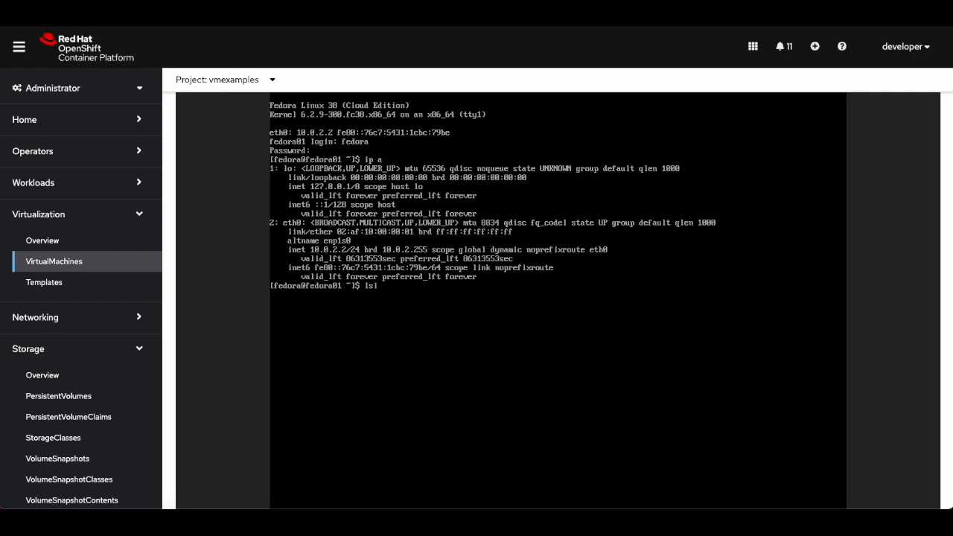
pyautogui.write('blk')
pyautogui.press('Return')
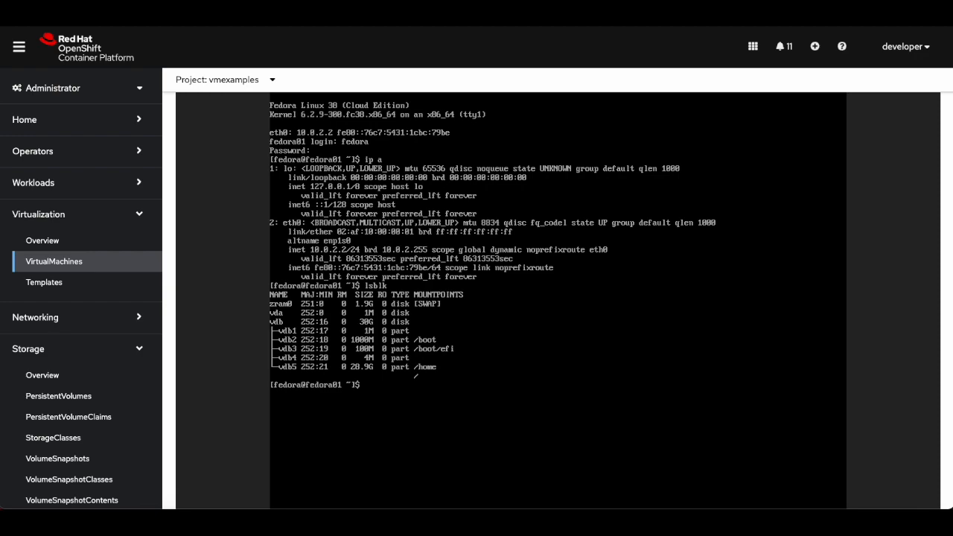
# Run nproc and free -m in the guest to check its CPU count and memory.
pyautogui.write('nproc')
pyautogui.press('Return')
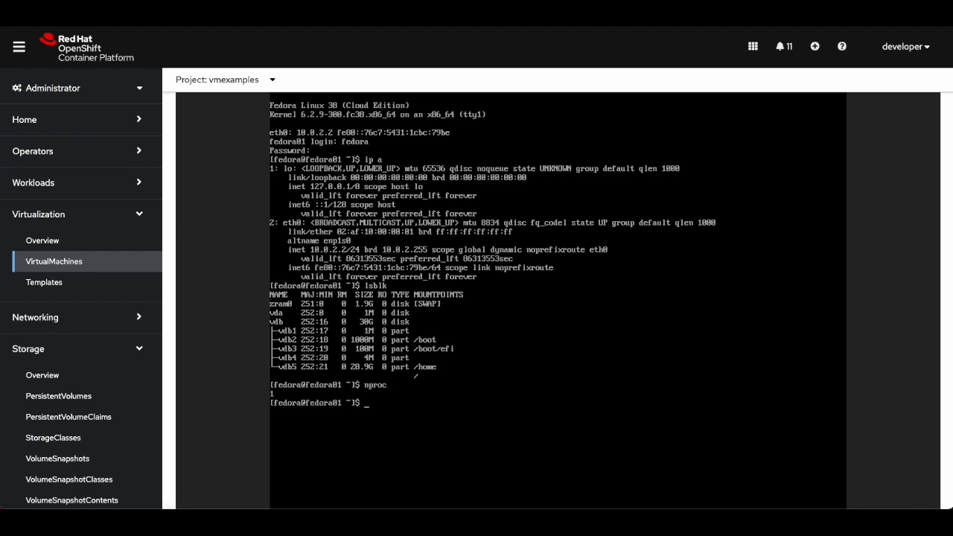
pyautogui.write('free -m')
pyautogui.press('Return')
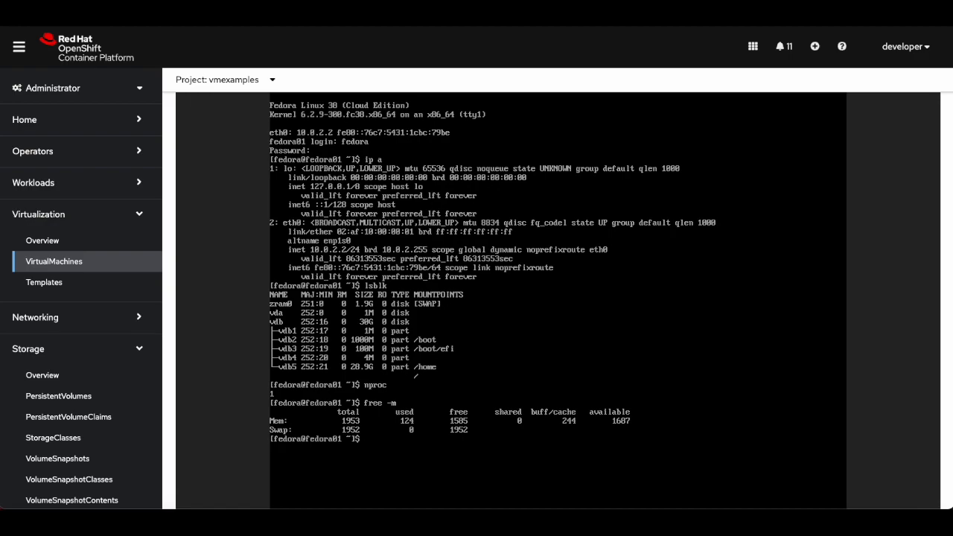
# Browse the virtual machine's Details, Network Interfaces, Disks and Snapshots tabs.
pyautogui.scroll(3, 894, 319)
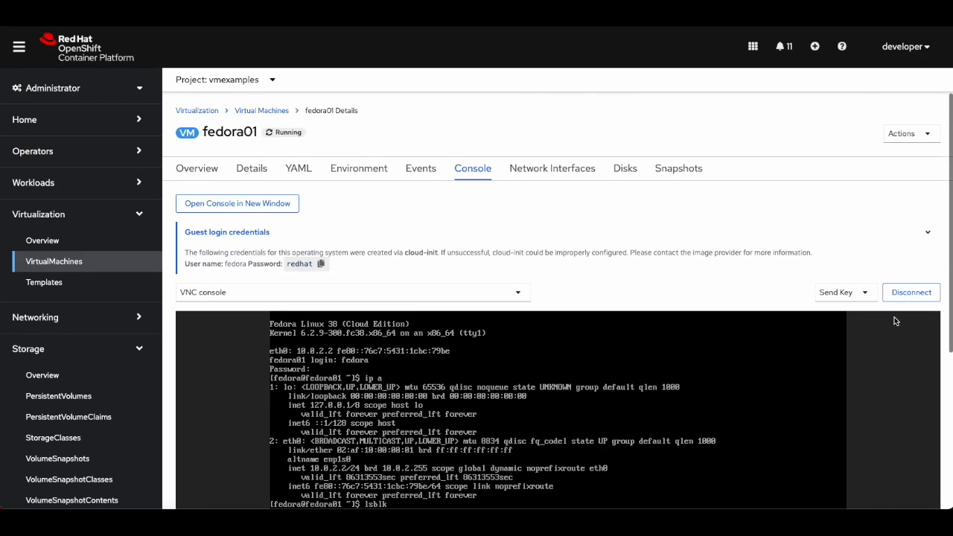
pyautogui.click(250, 170)
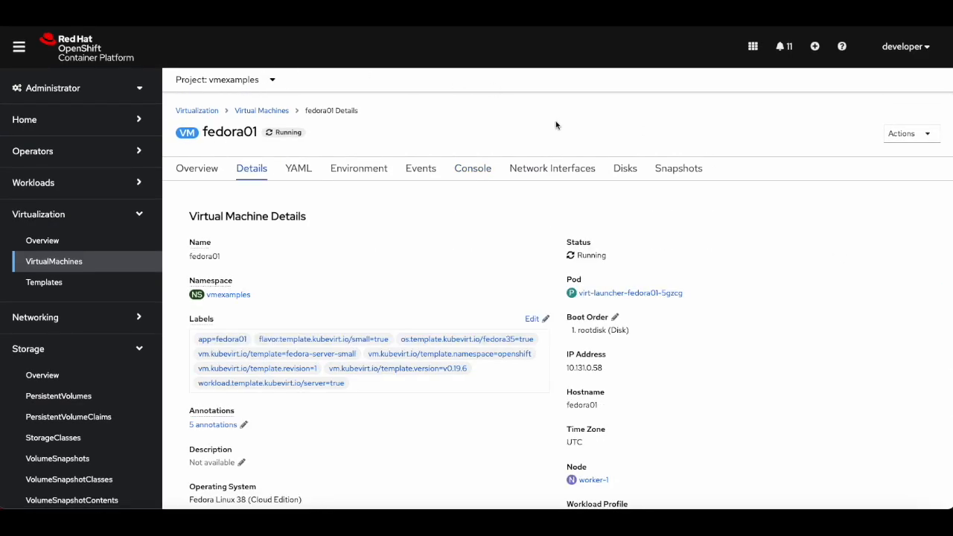
pyautogui.click(540, 177)
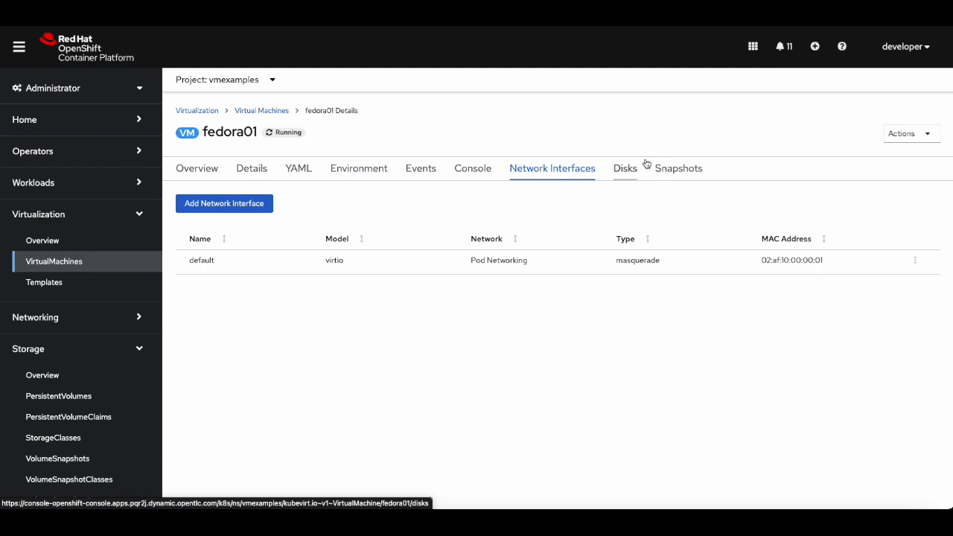
pyautogui.click(628, 173)
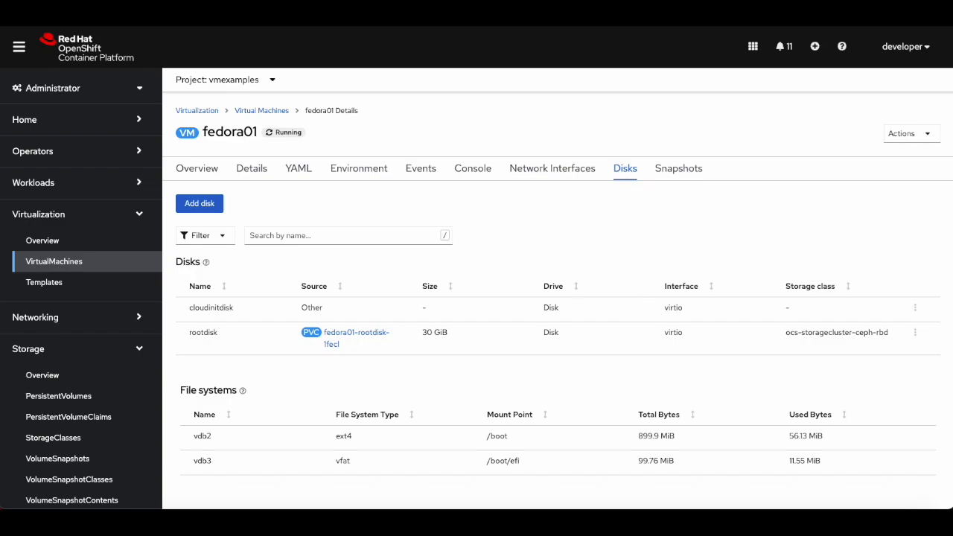
pyautogui.click(679, 173)
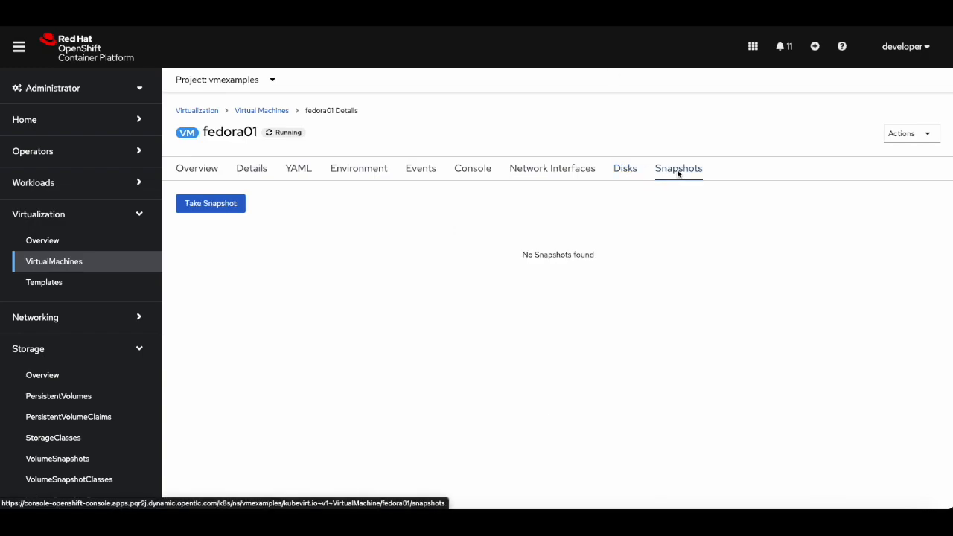
# Stop the fedora01 virtual machine and confirm the stop.
pyautogui.click(914, 134)
pyautogui.click(893, 156)
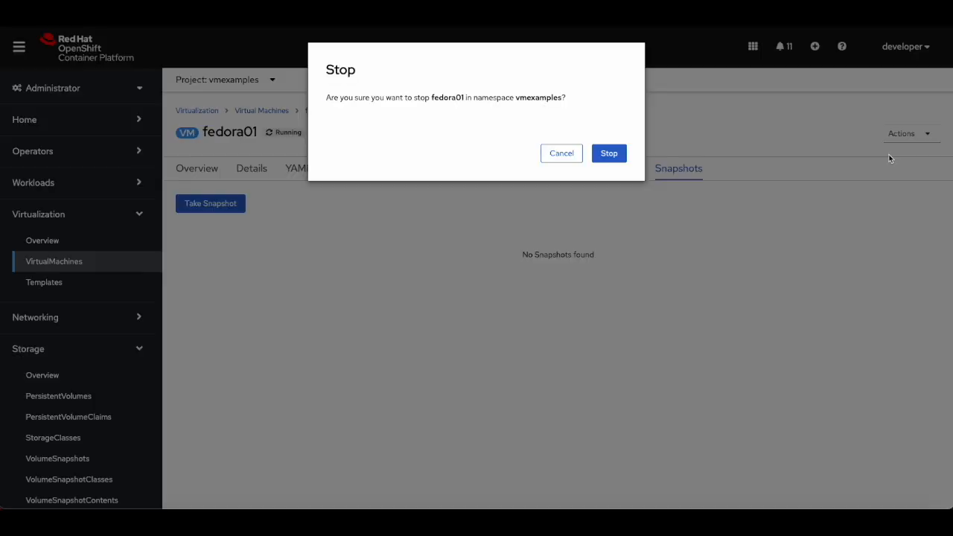
pyautogui.click(610, 153)
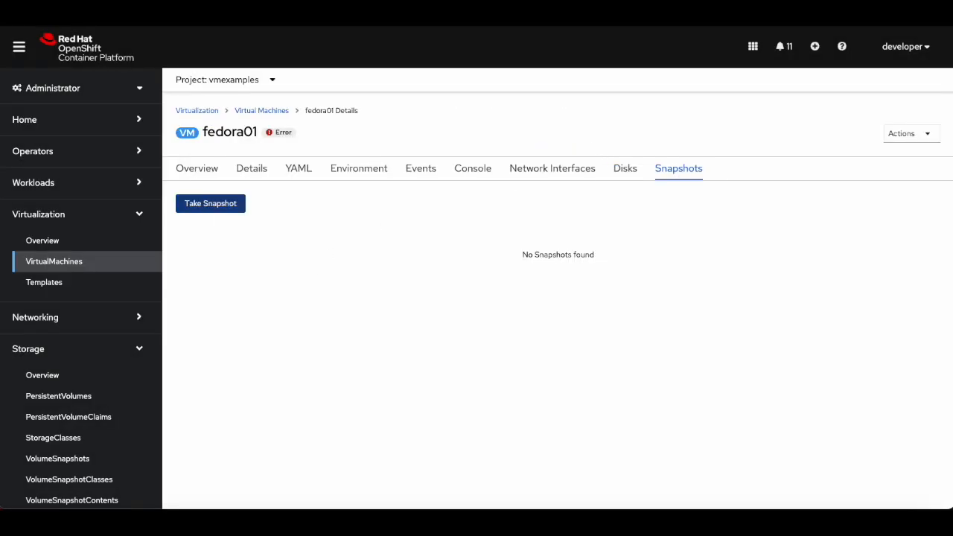
# Take a snapshot of the virtual machine, acknowledging the warning before saving it.
pyautogui.click(208, 204)
pyautogui.scroll(-1, 363, 372)
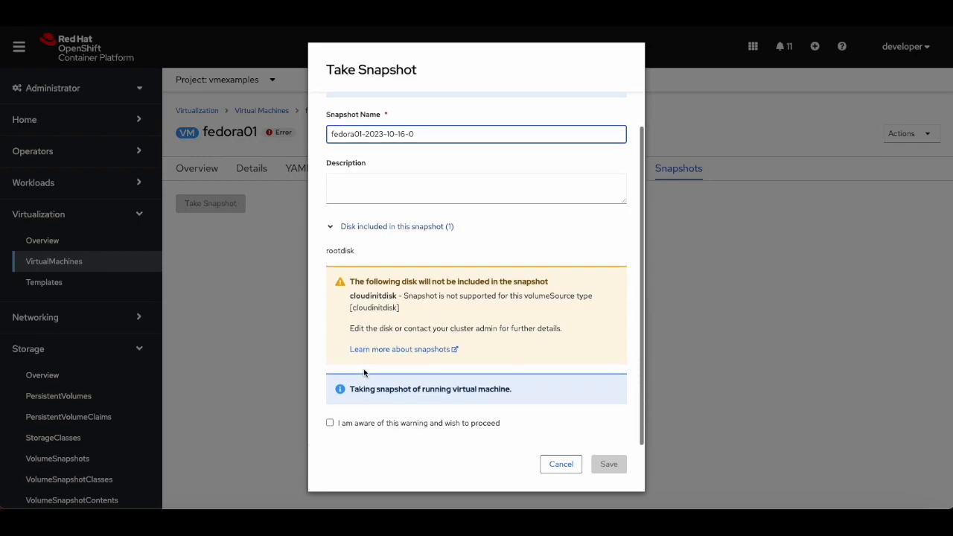
pyautogui.click(329, 423)
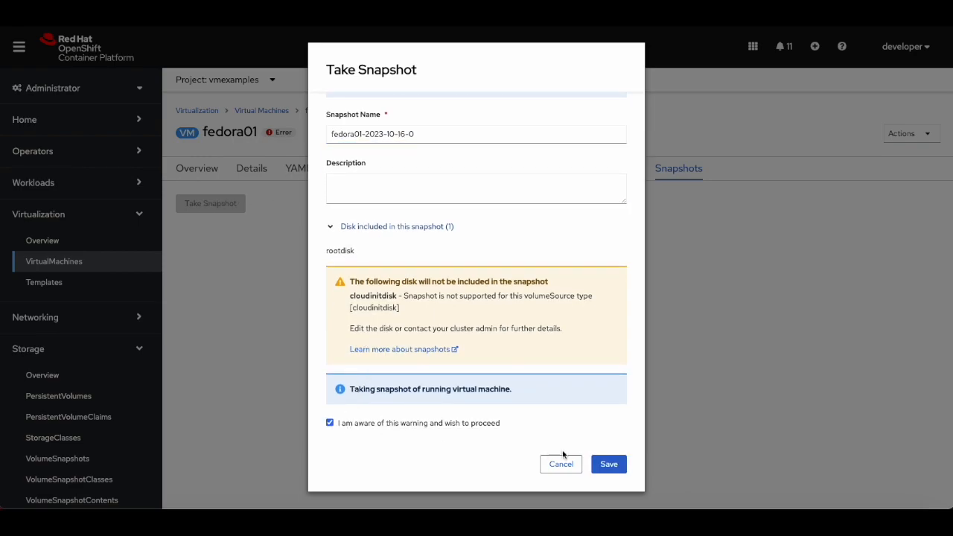
pyautogui.click(612, 465)
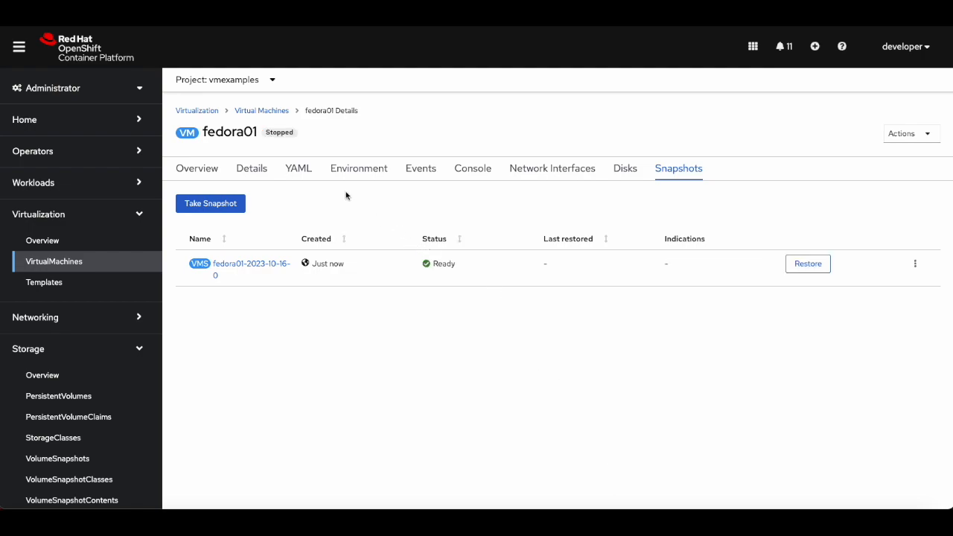
# Change the virtual machine's flavor to Custom with 2 CPUs and 4 GiB memory.
pyautogui.click(253, 169)
pyautogui.scroll(-5, 406, 386)
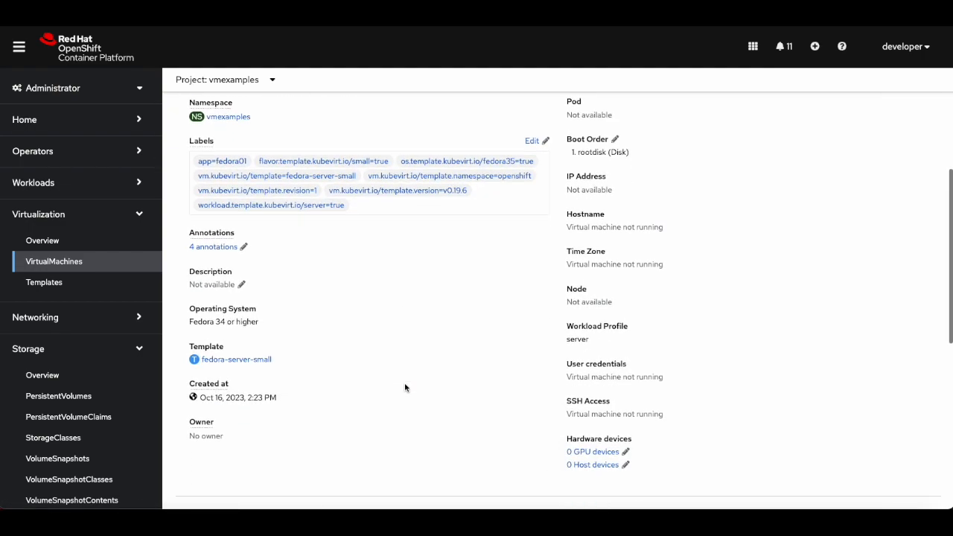
pyautogui.scroll(-1, 405, 387)
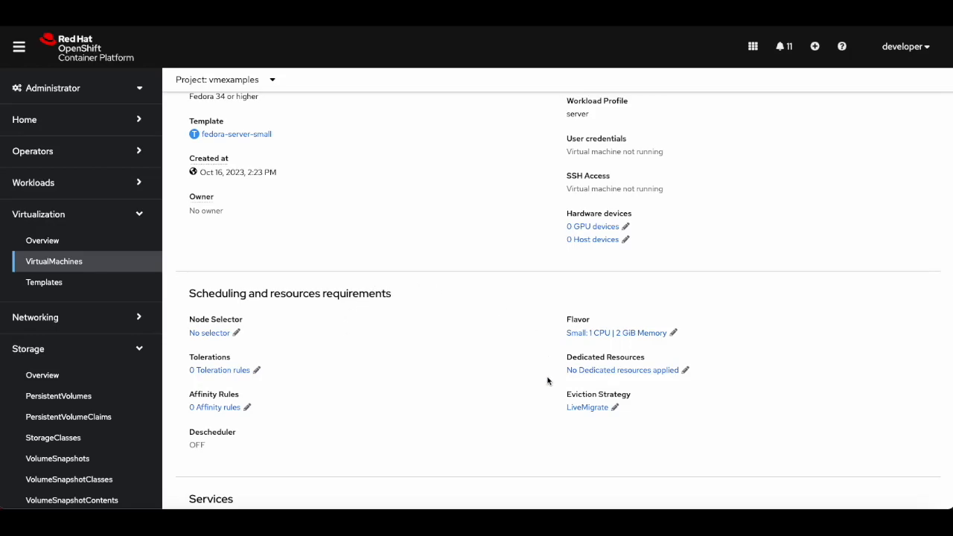
pyautogui.click(673, 333)
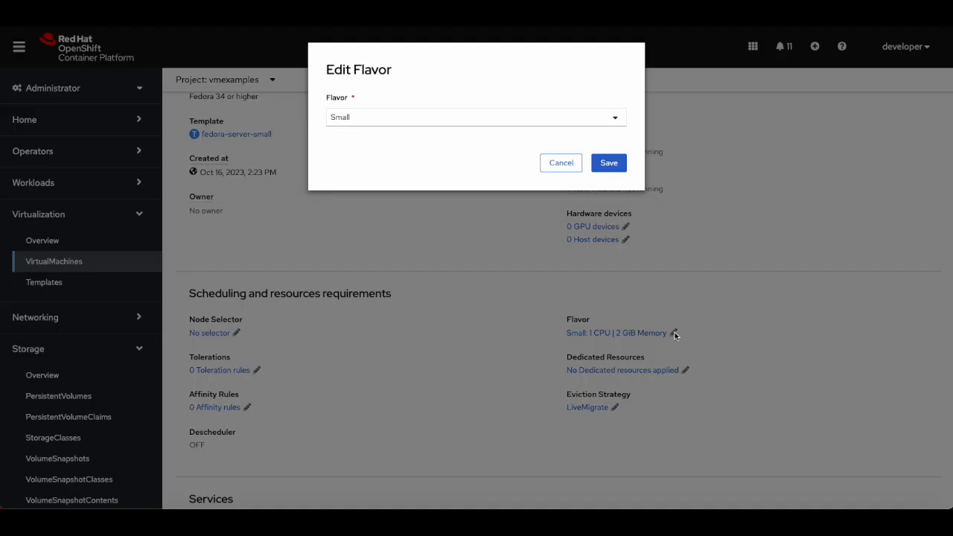
pyautogui.click(473, 122)
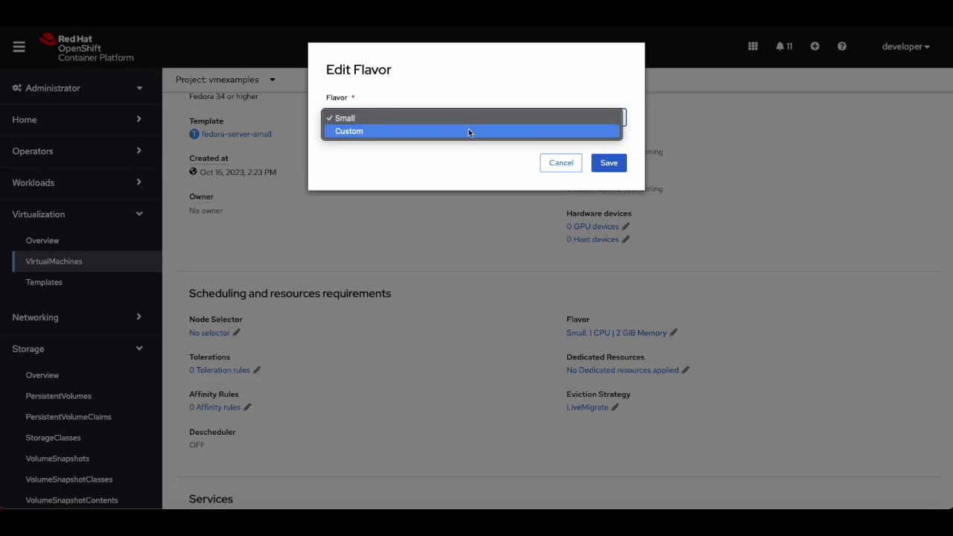
pyautogui.click(470, 131)
pyautogui.click(434, 164)
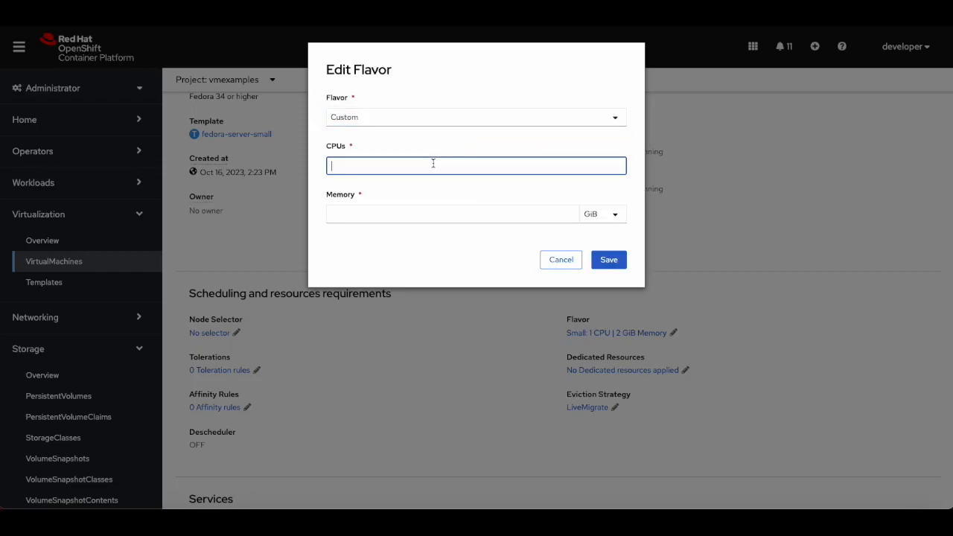
pyautogui.write('2')
pyautogui.press('Tab')
pyautogui.write('4')
pyautogui.click(618, 262)
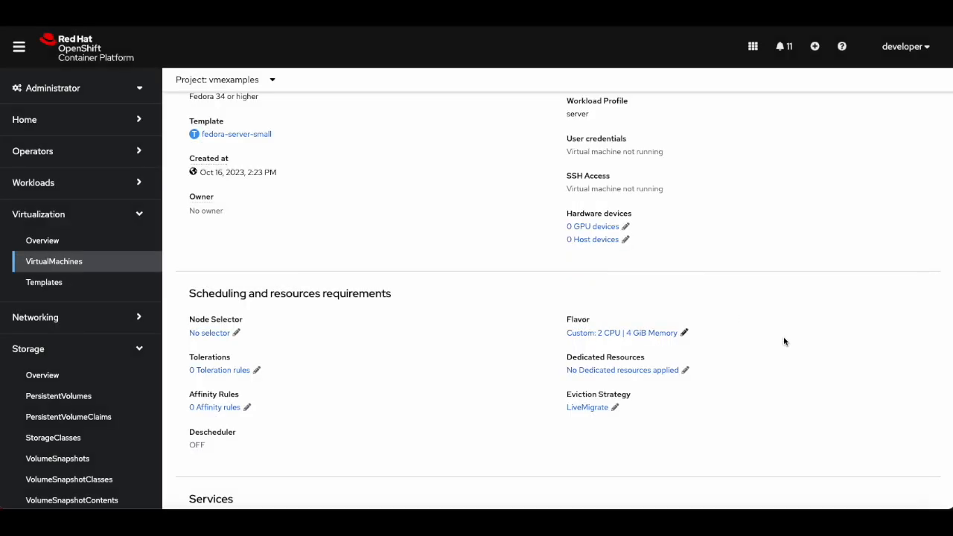
# Add a blank 5 GiB disk of type Disk to the virtual machine.
pyautogui.scroll(5, 784, 341)
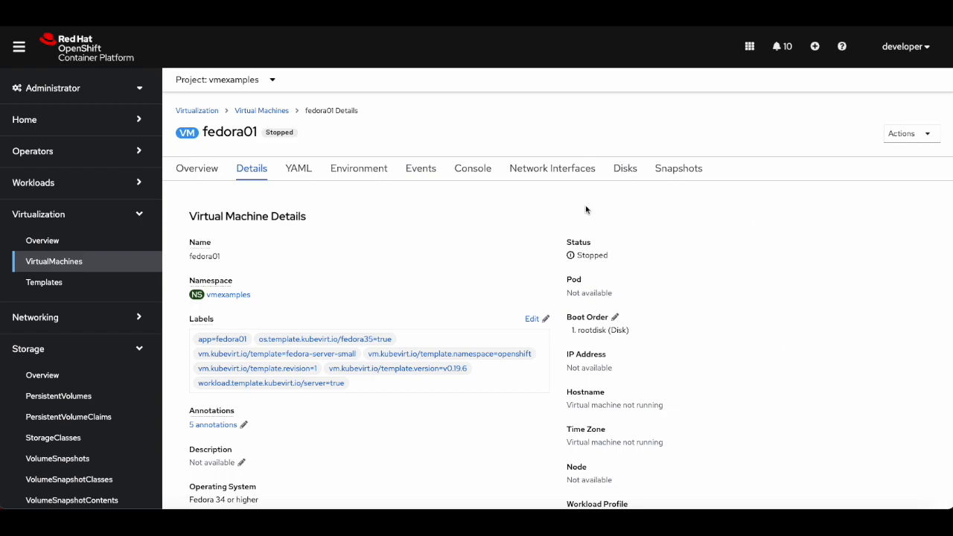
pyautogui.click(625, 170)
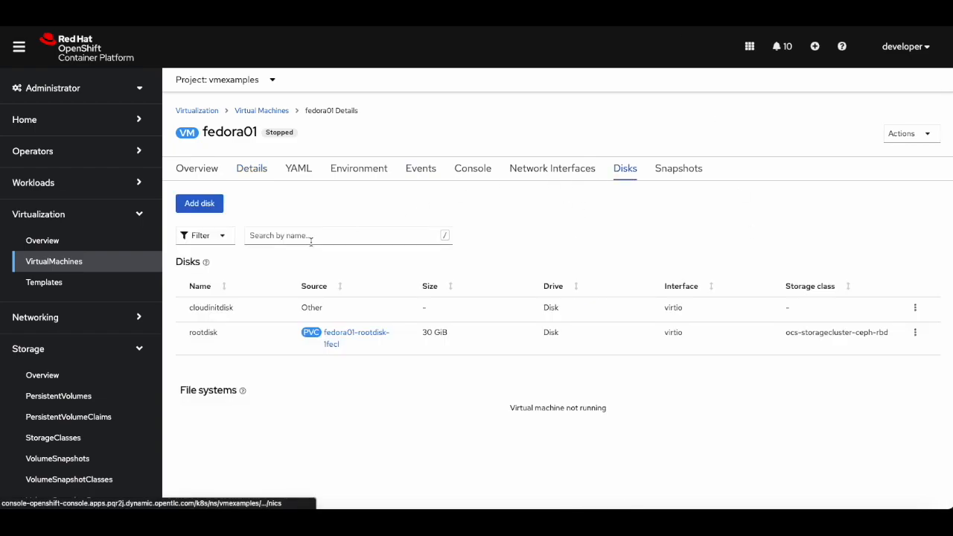
pyautogui.click(202, 204)
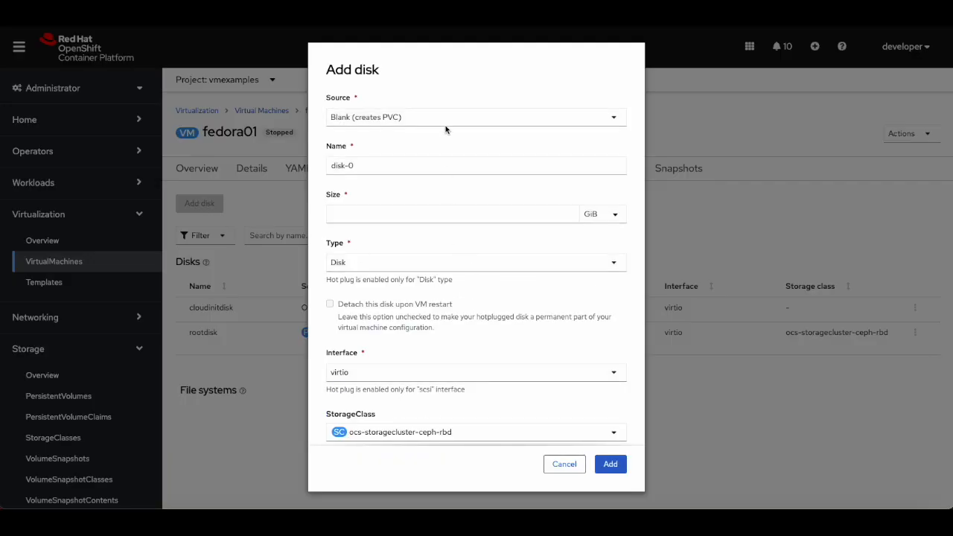
pyautogui.click(437, 169)
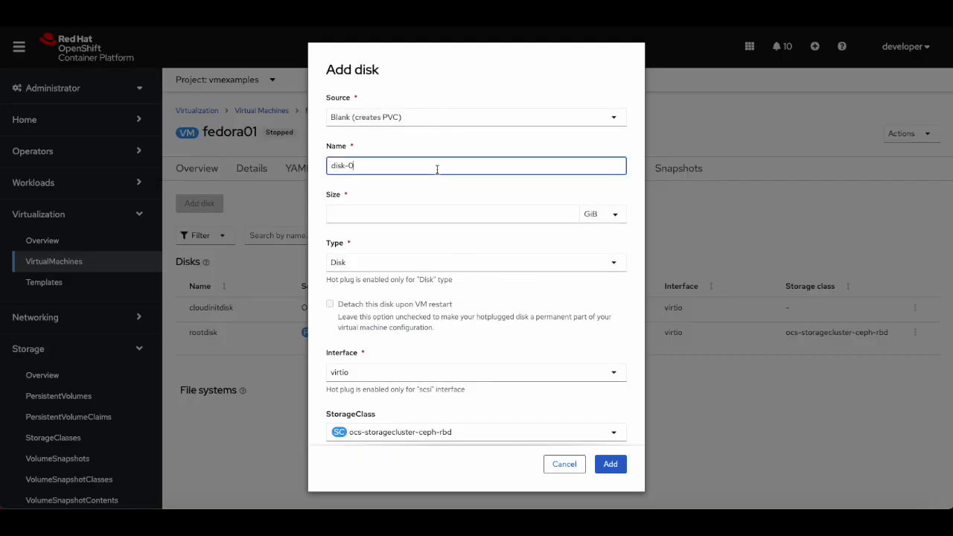
pyautogui.press('Tab')
pyautogui.write('5')
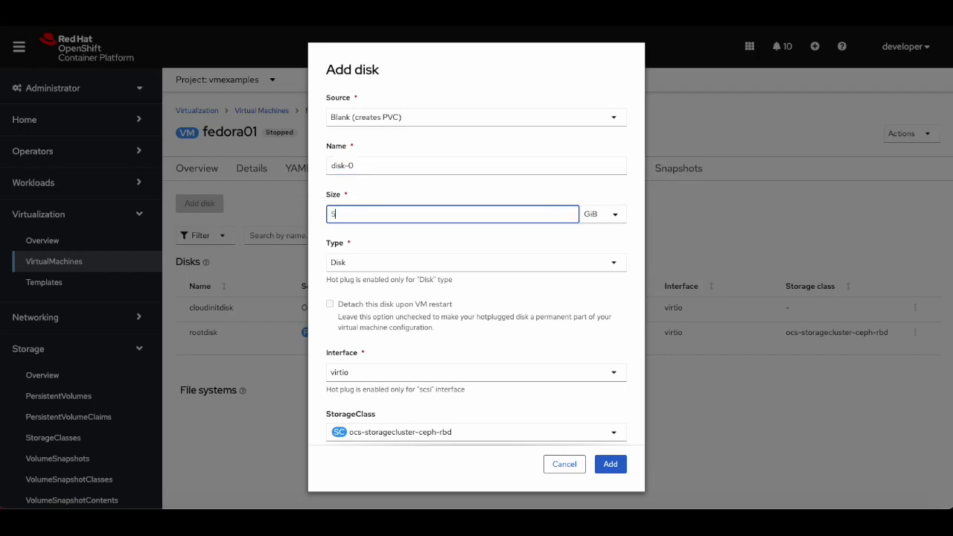
pyautogui.click(440, 265)
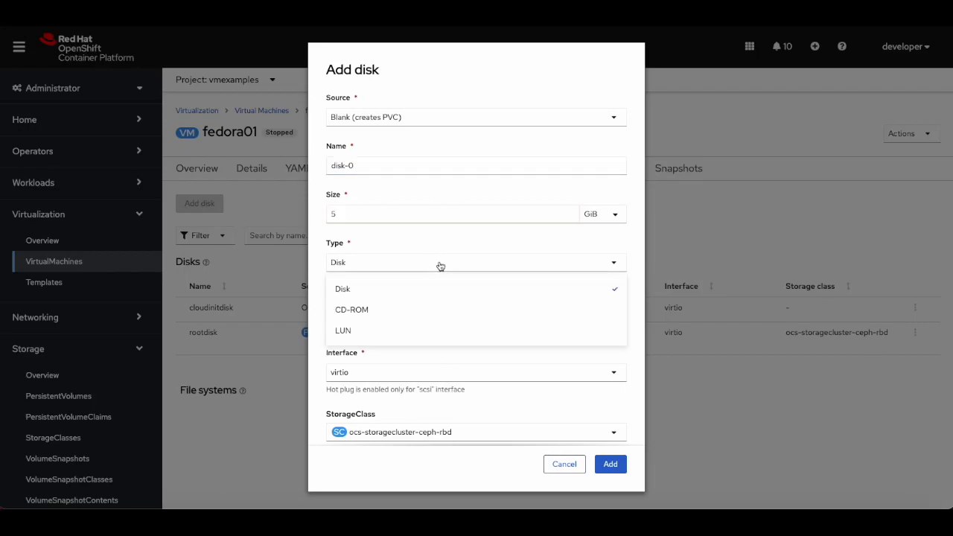
pyautogui.click(426, 290)
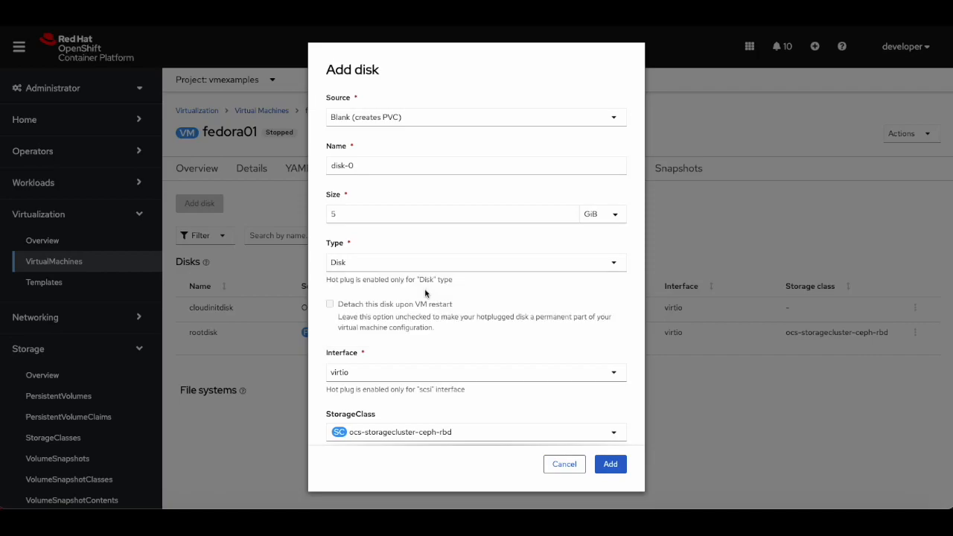
pyautogui.scroll(-3, 426, 434)
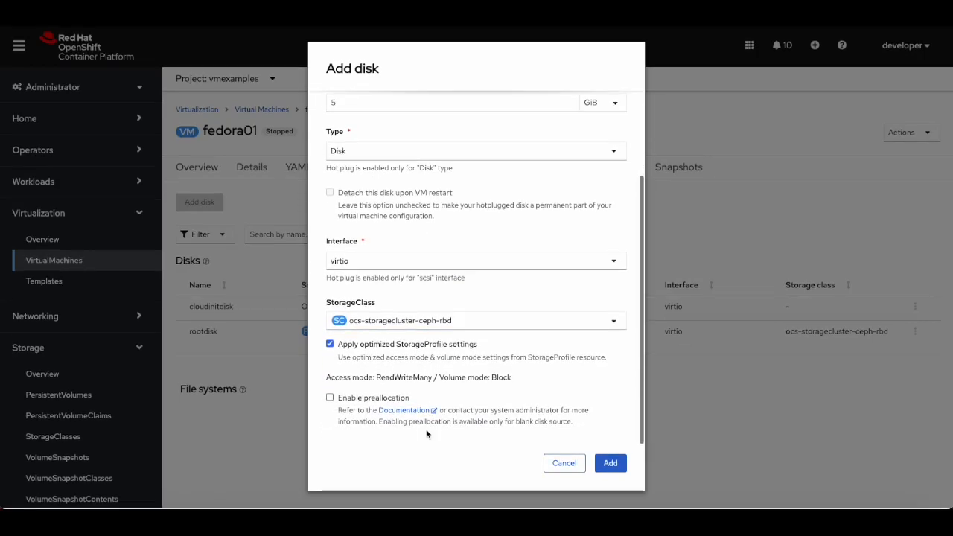
pyautogui.click(611, 463)
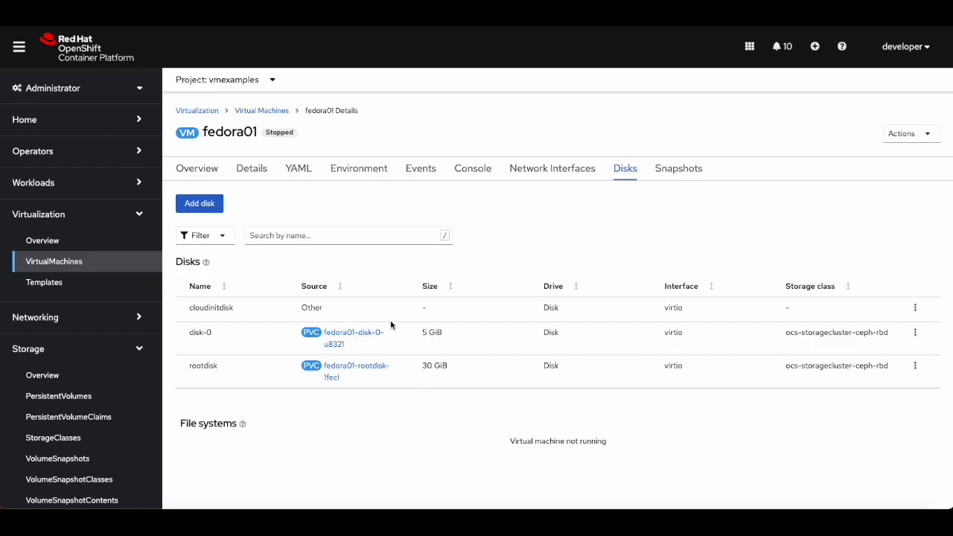
# Start the virtual machine and check its status on the Overview and Details tabs.
pyautogui.click(903, 134)
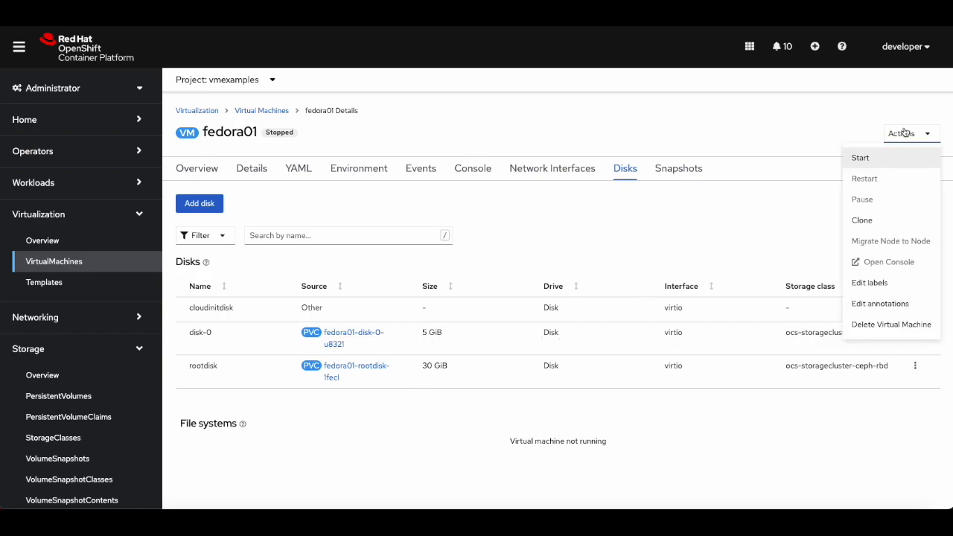
pyautogui.click(872, 159)
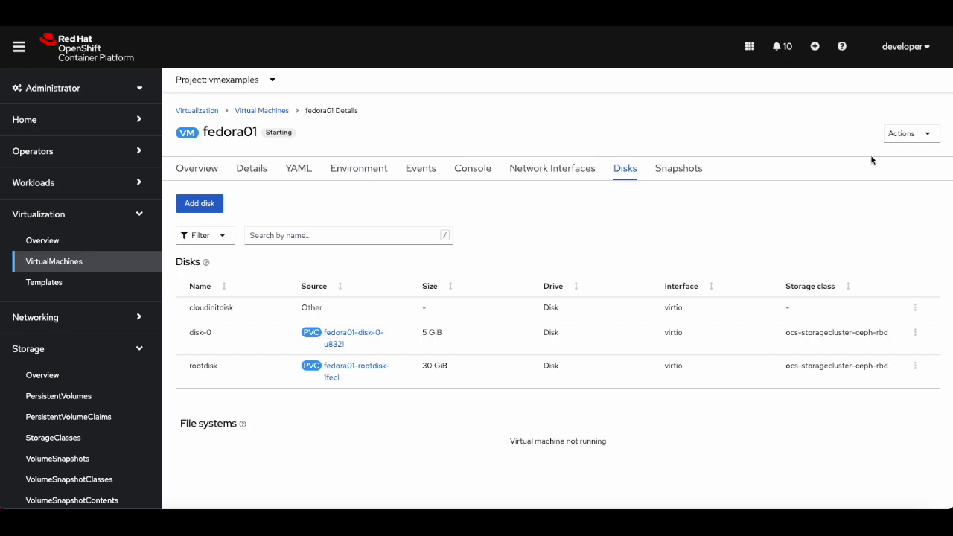
pyautogui.click(196, 170)
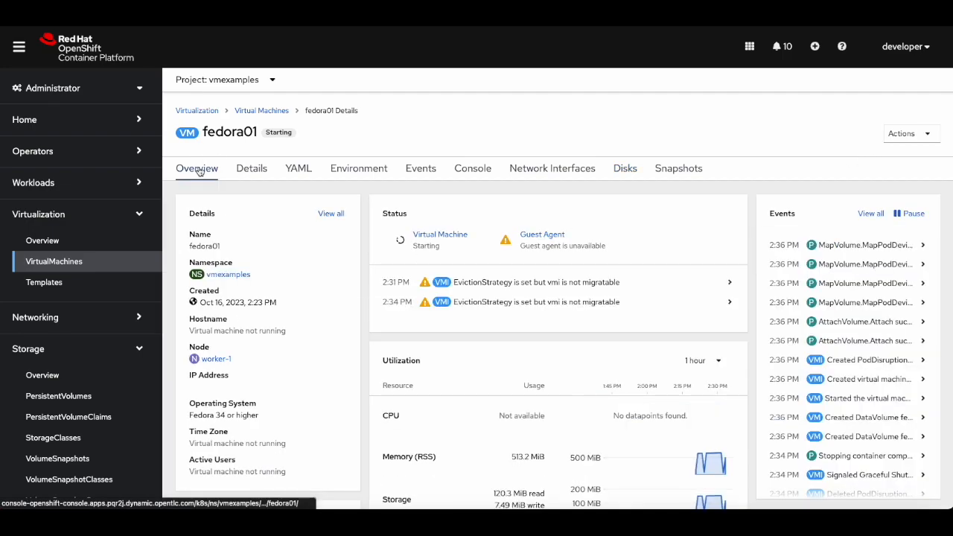
pyautogui.click(247, 171)
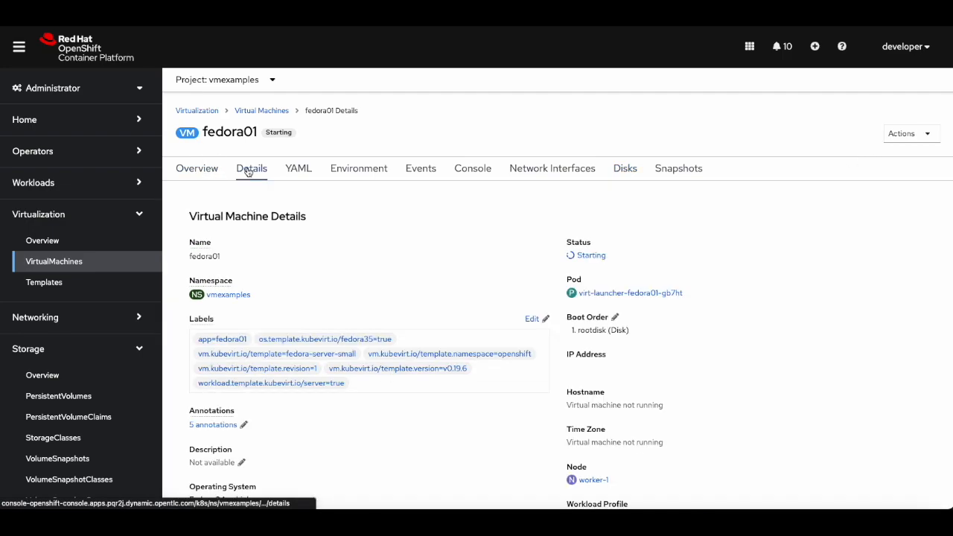
pyautogui.click(198, 170)
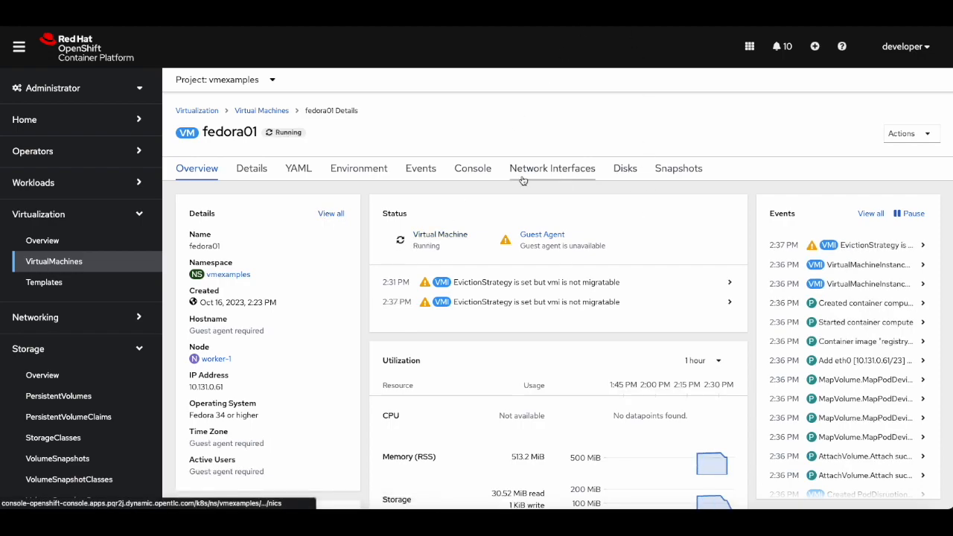
# Open the virtual machine's console and log in as user fedora, entering the account password.
pyautogui.click(473, 170)
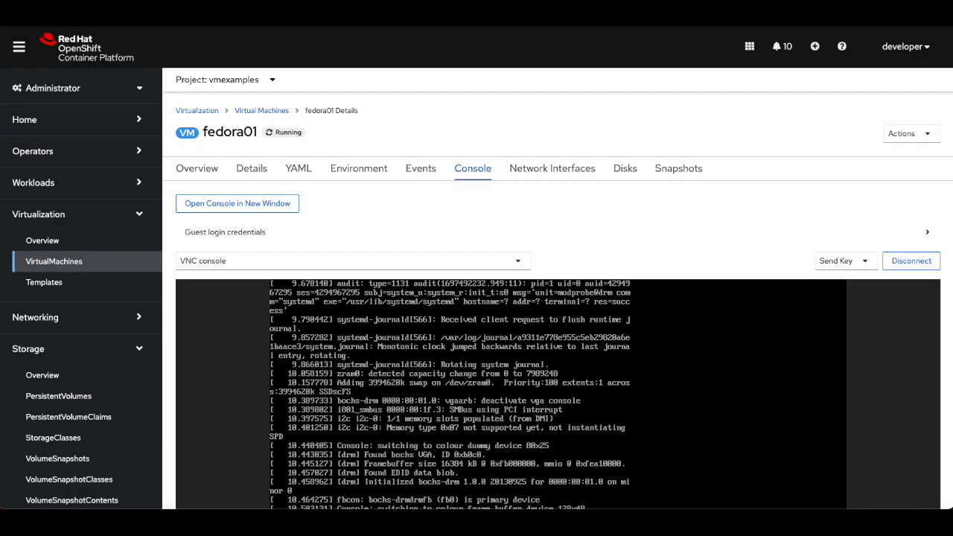
pyautogui.scroll(-3, 521, 335)
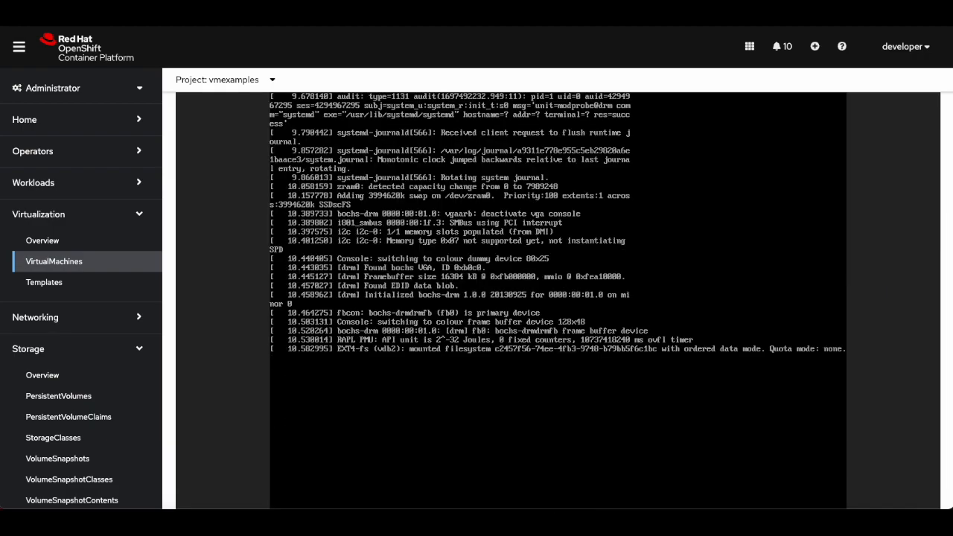
pyautogui.write('fedora01 login: f')
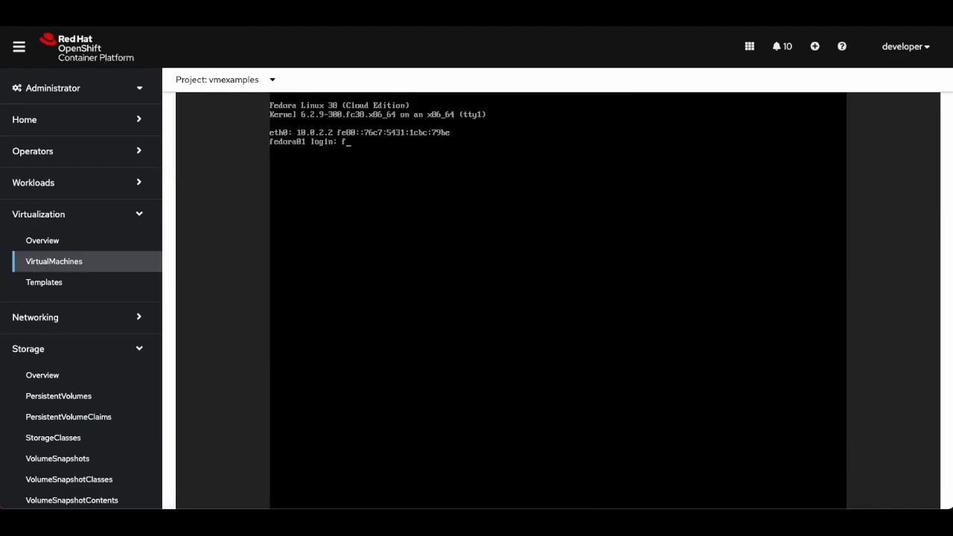
pyautogui.write('edro')
pyautogui.press('BackSpace')
pyautogui.press('BackSpace')
pyautogui.write('ora')
pyautogui.press('Return')
# Run nproc, free -m and lsblk in the console to check CPUs, memory and disks, then disconnect the console.
pyautogui.press('Return')
pyautogui.write('nproc')
pyautogui.press('Return')
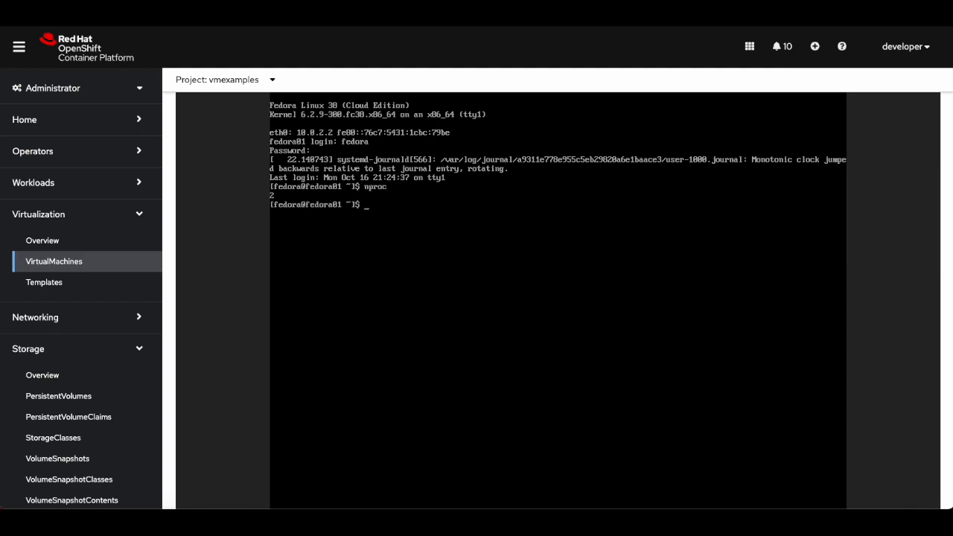
pyautogui.write('free -m')
pyautogui.press('Return')
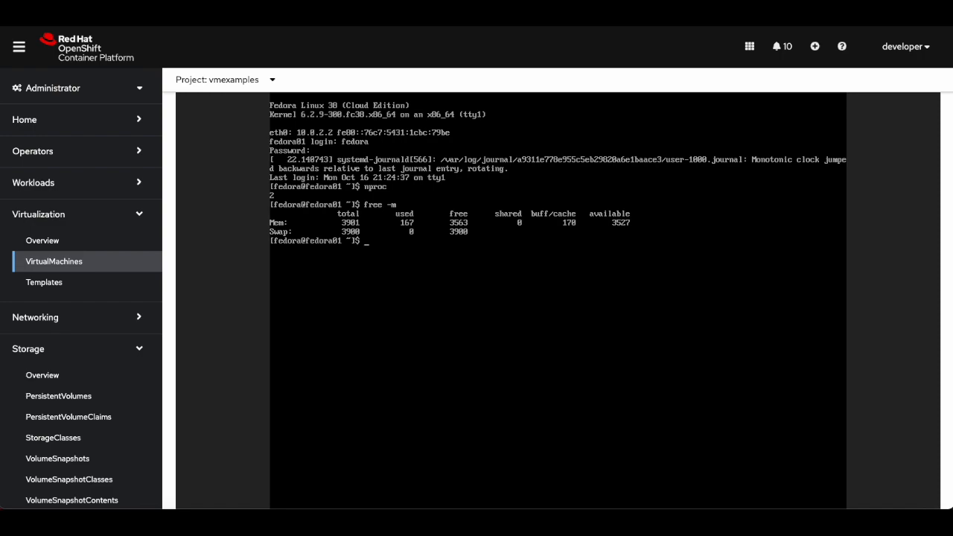
pyautogui.write('lsblk')
pyautogui.press('Return')
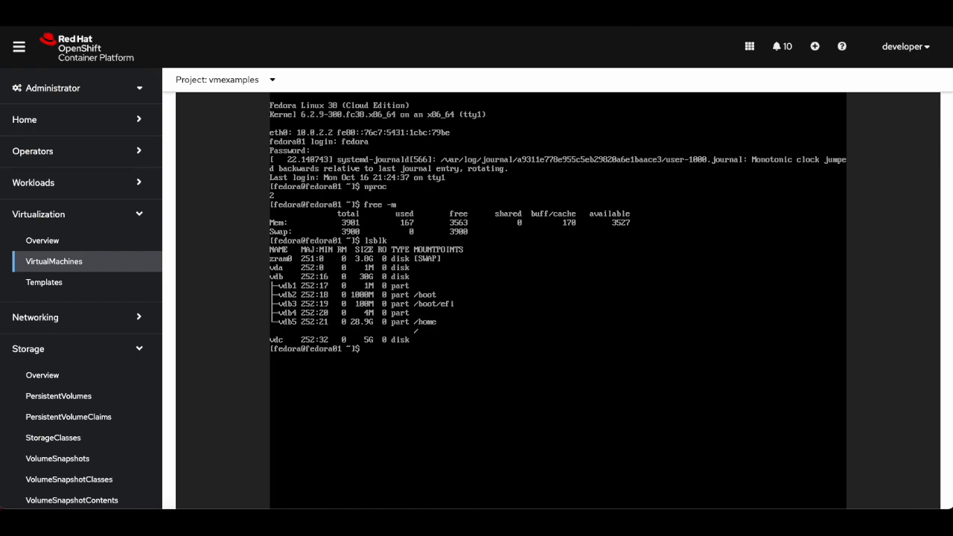
pyautogui.scroll(5, 886, 306)
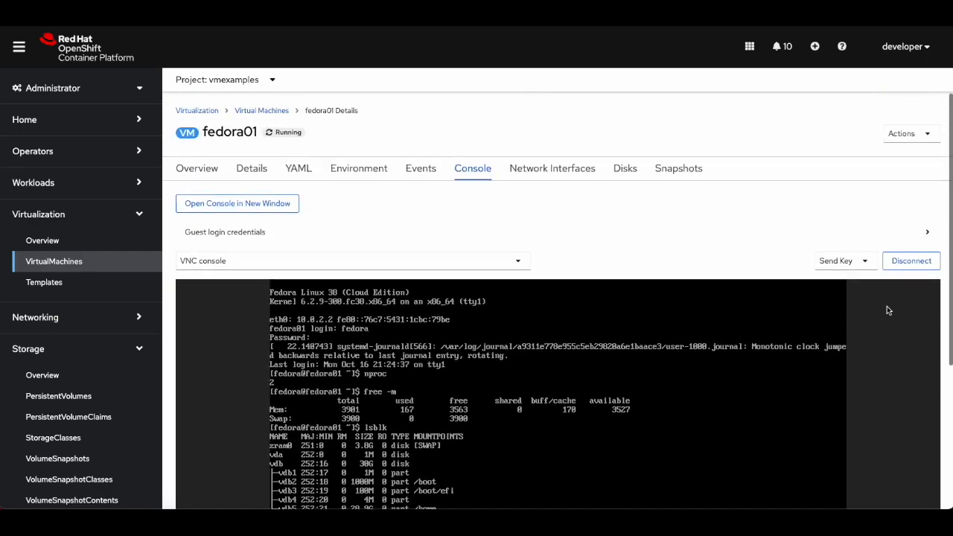
pyautogui.click(902, 261)
# Review the virtual machine's Details tab.
pyautogui.click(245, 168)
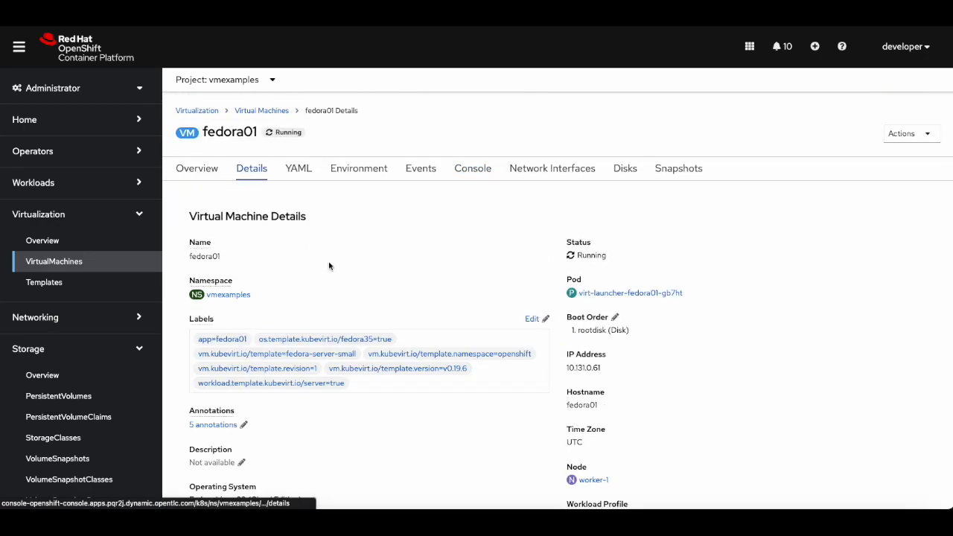
pyautogui.scroll(-1, 402, 348)
pyautogui.scroll(-1, 402, 348)
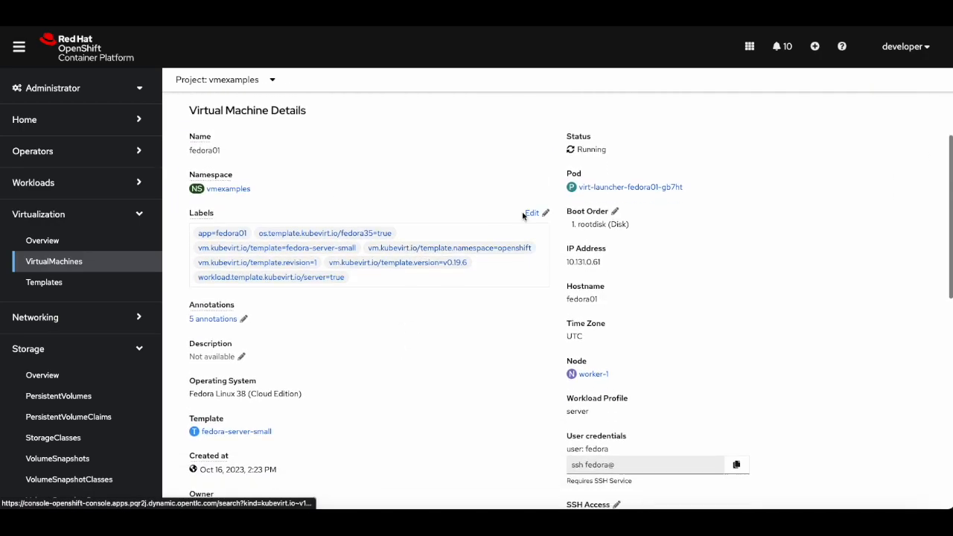
pyautogui.click(617, 210)
pyautogui.click(305, 213)
pyautogui.click(304, 214)
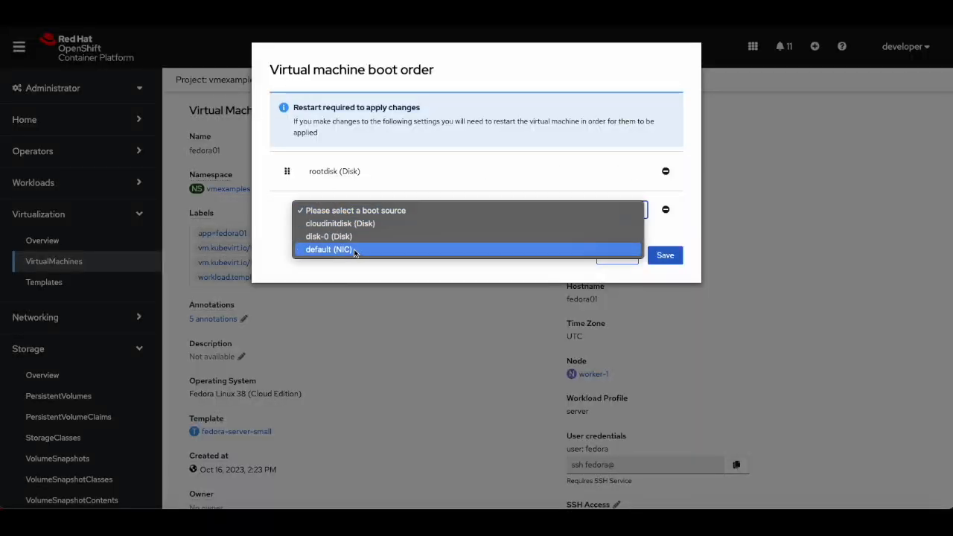
pyautogui.click(271, 232)
pyautogui.click(613, 255)
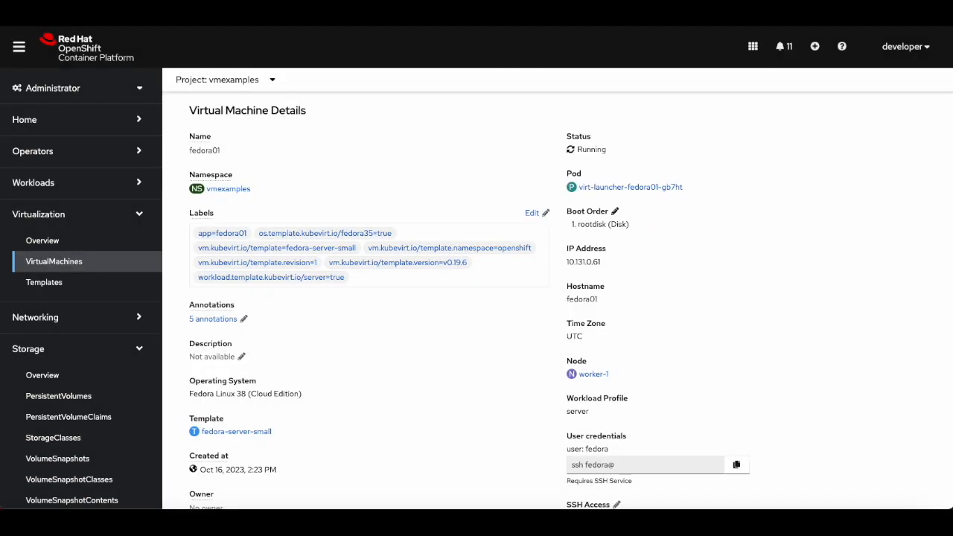
# Open the fedora01 rootdisk PersistentVolumeClaim and review its details and YAML.
pyautogui.click(93, 417)
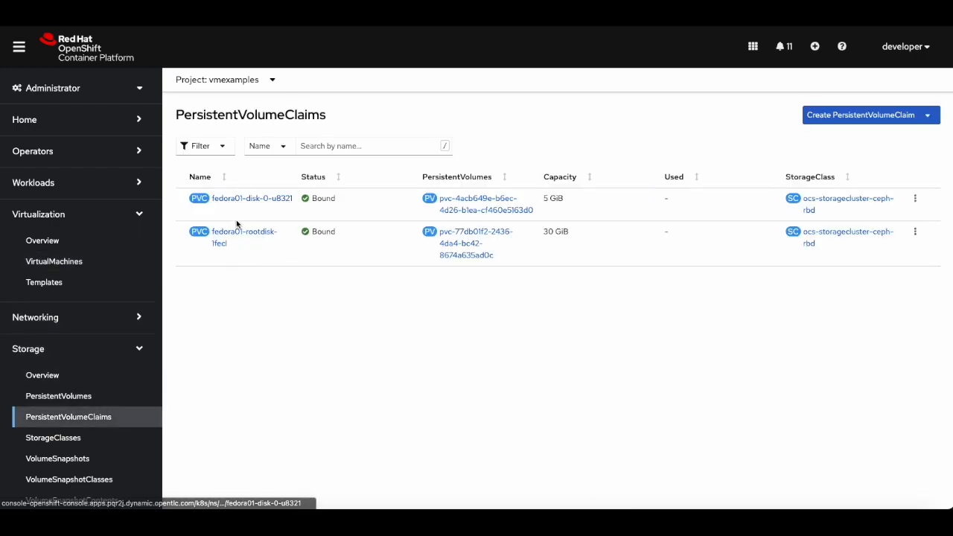
pyautogui.click(237, 234)
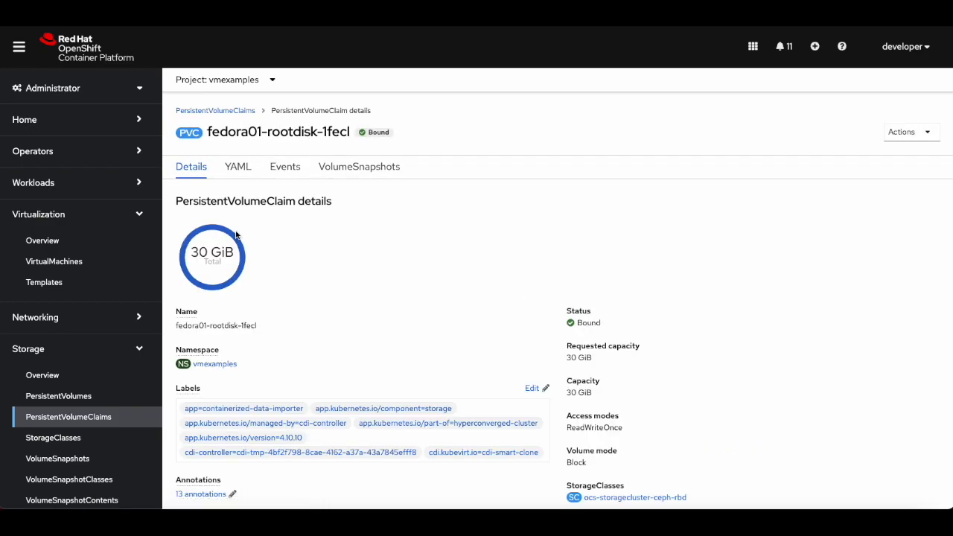
pyautogui.scroll(-1, 316, 283)
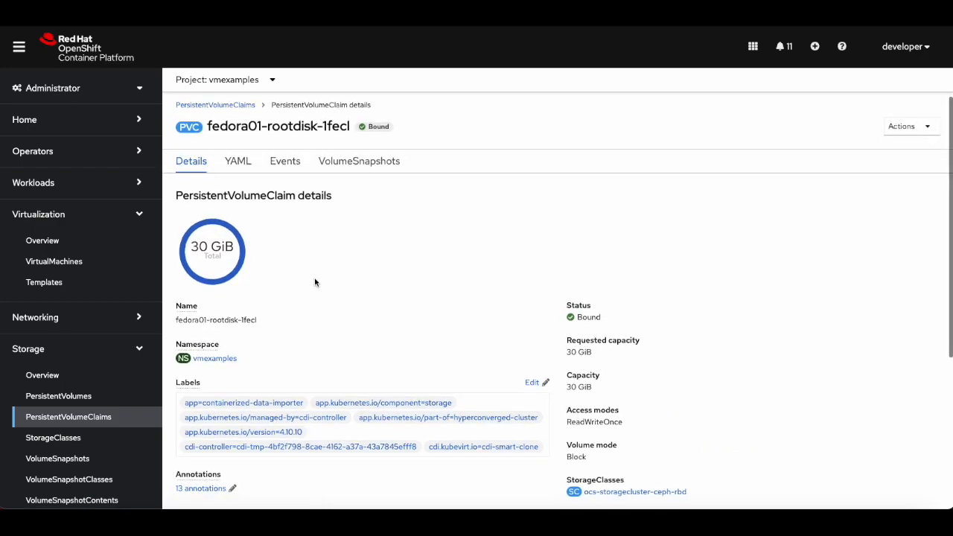
pyautogui.click(243, 160)
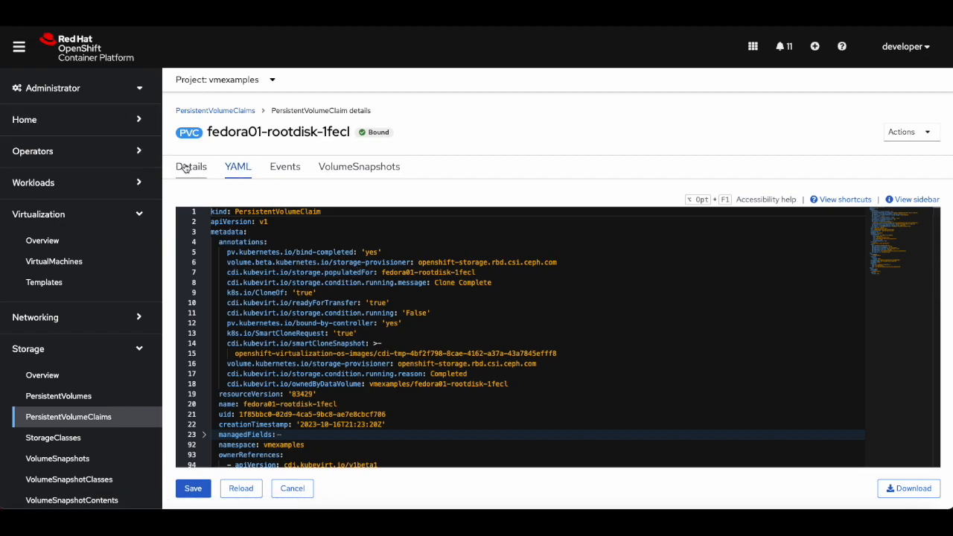
pyautogui.scroll(-10, 244, 269)
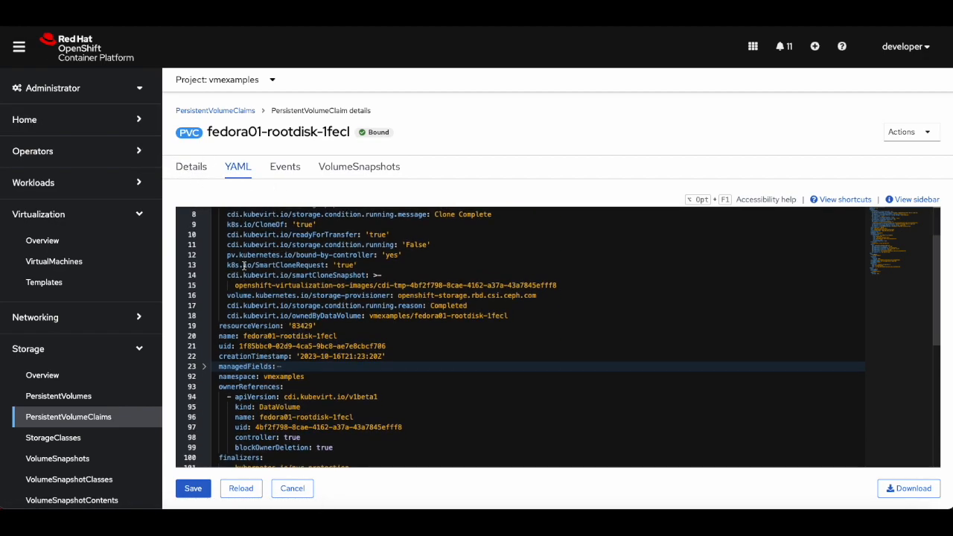
pyautogui.scroll(-5, 244, 269)
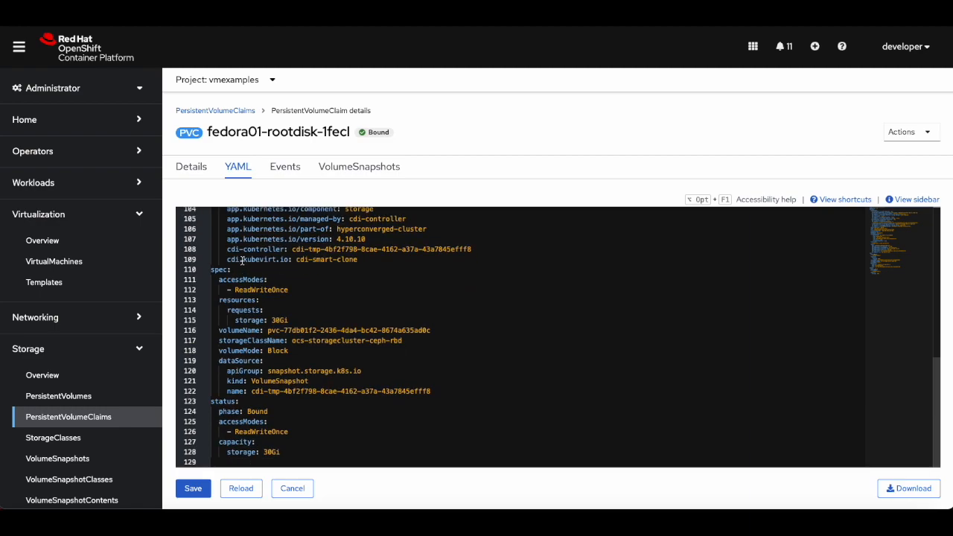
pyautogui.click(195, 171)
pyautogui.scroll(-3, 408, 402)
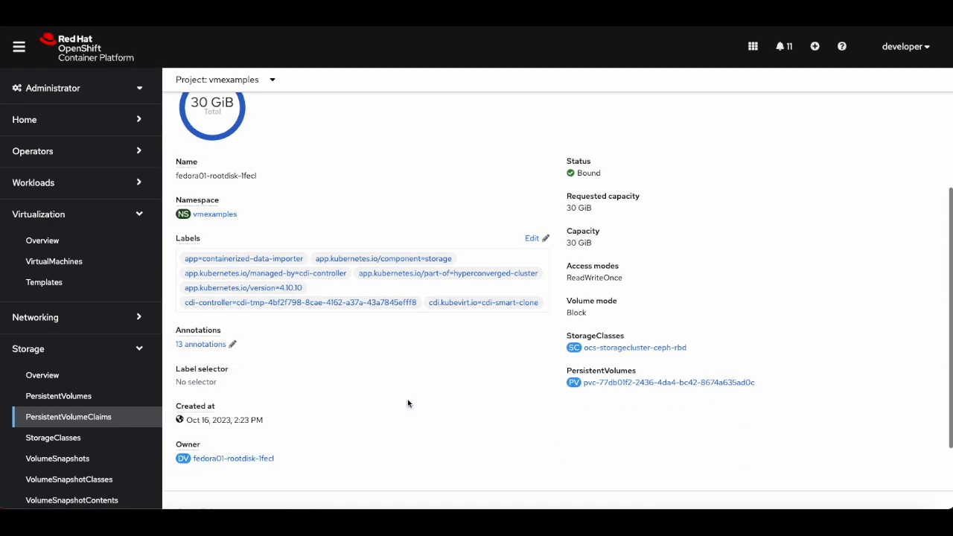
# Inspect the claim's bound PersistentVolume, then the rootdisk claim's VolumeSnapshots.
pyautogui.click(645, 383)
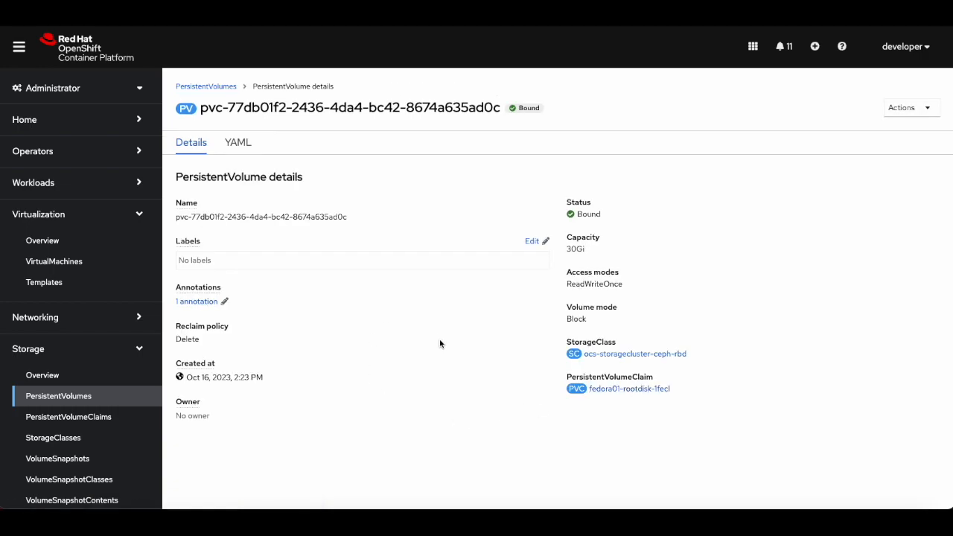
pyautogui.click(83, 420)
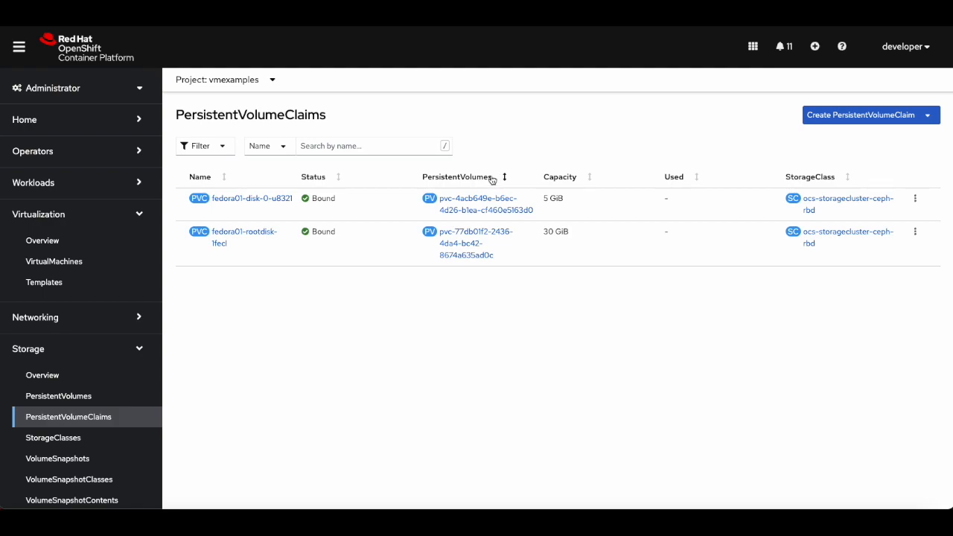
pyautogui.click(257, 228)
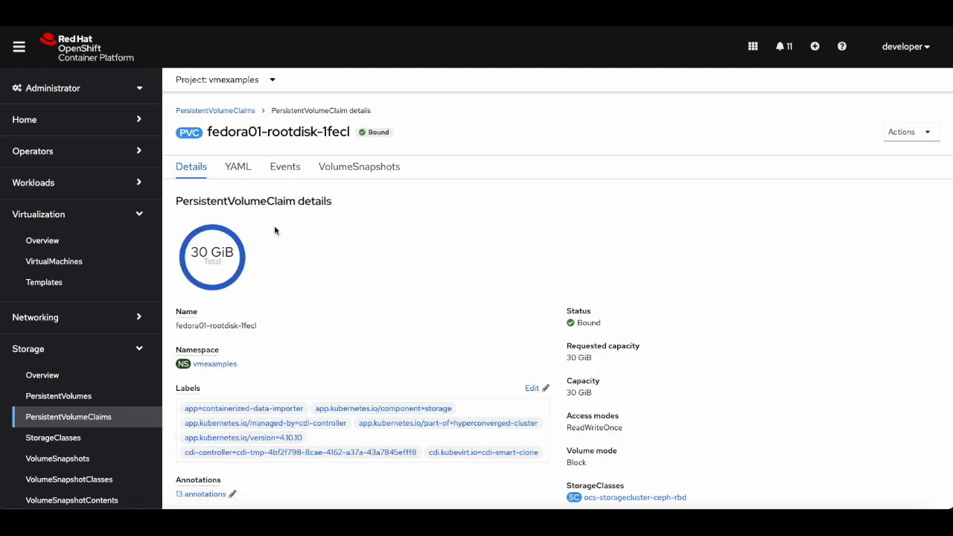
pyautogui.click(348, 170)
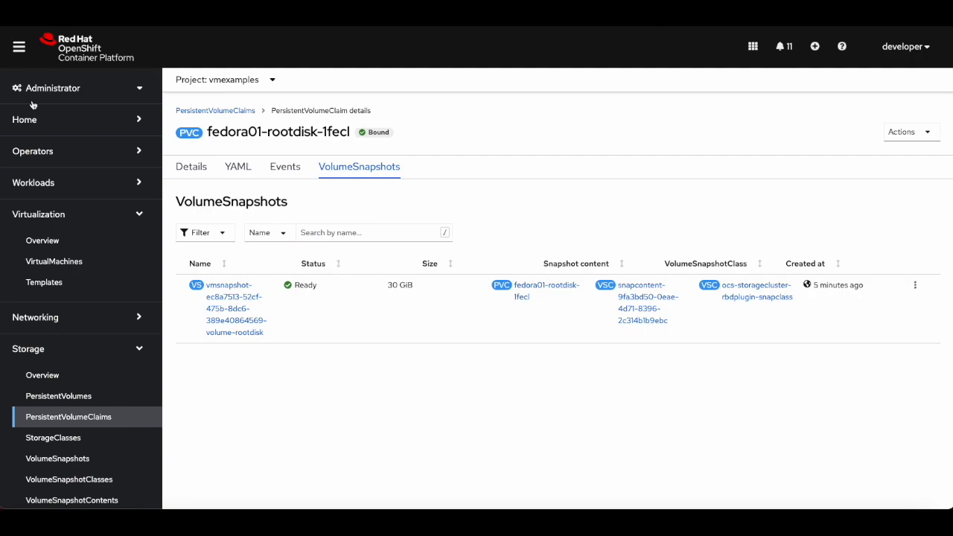
# Clone the fedora01 virtual machine as a new machine named fedora02.
pyautogui.click(44, 261)
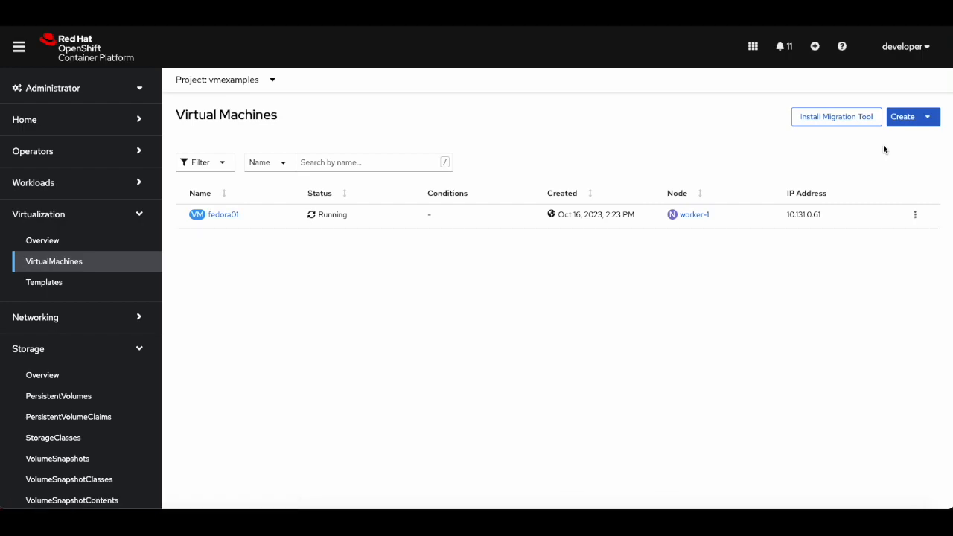
pyautogui.click(926, 119)
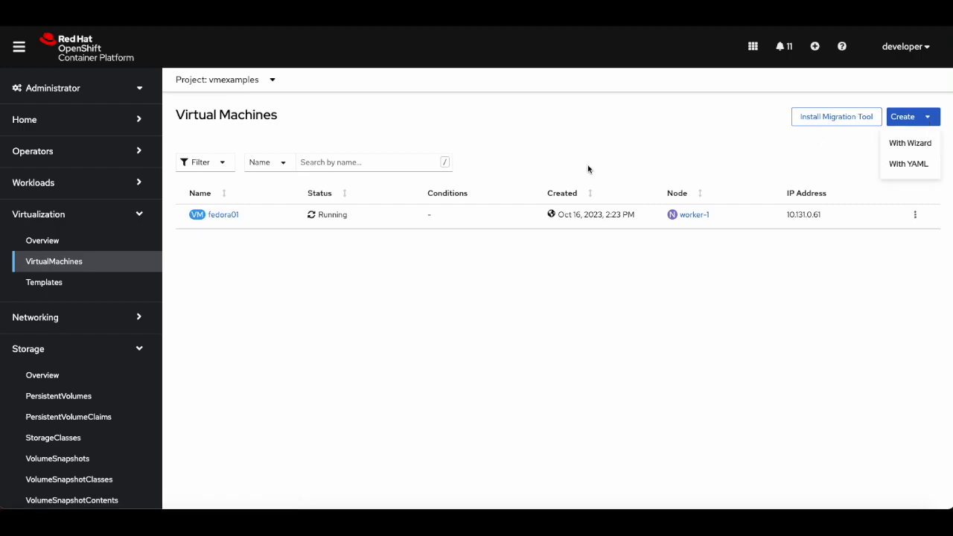
pyautogui.click(227, 216)
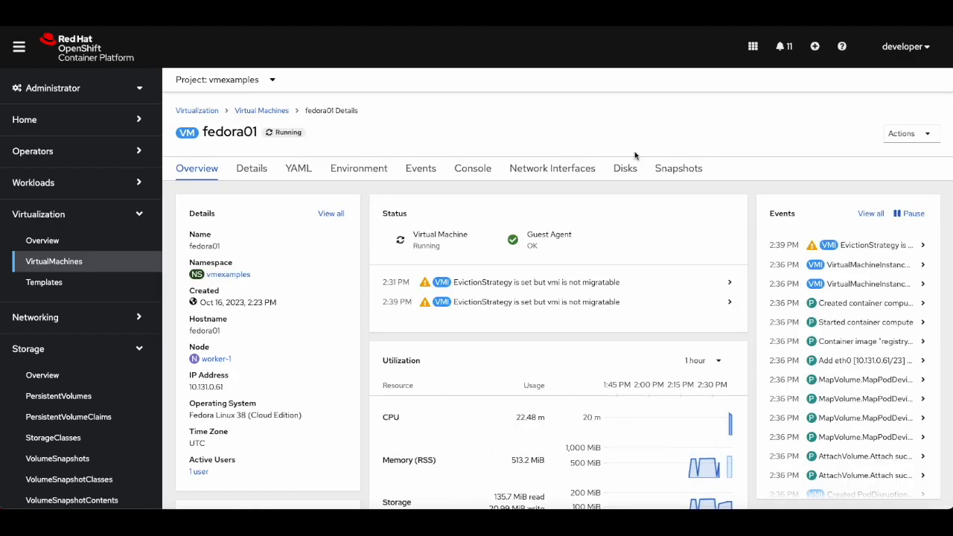
pyautogui.click(901, 136)
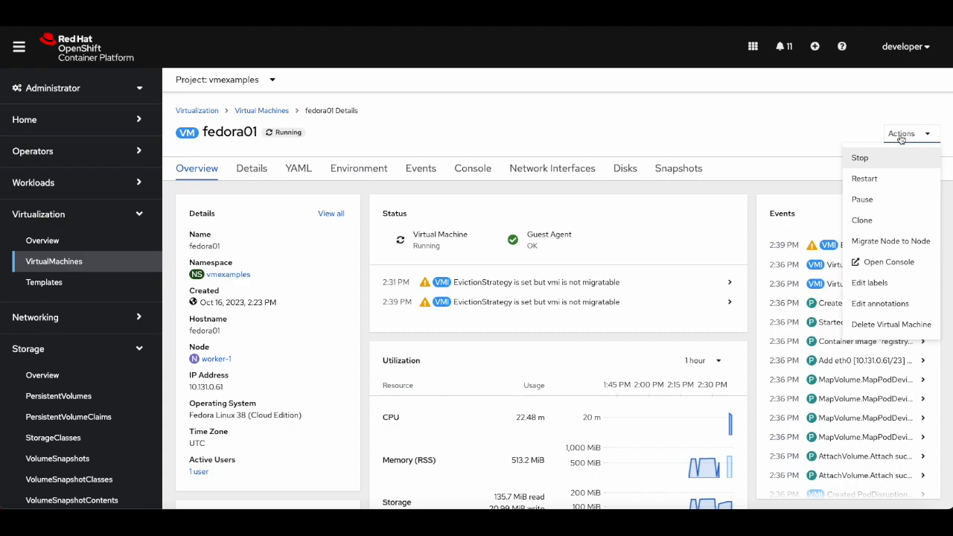
pyautogui.click(874, 220)
pyautogui.click(484, 101)
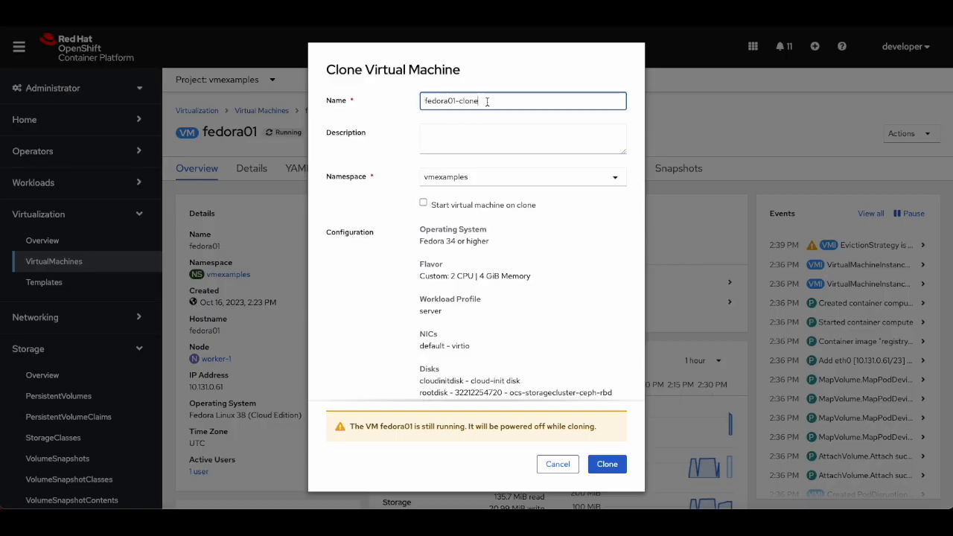
pyautogui.press('BackSpace')
pyautogui.press('BackSpace')
pyautogui.press('BackSpace')
pyautogui.press('BackSpace')
pyautogui.press('BackSpace')
pyautogui.press('BackSpace')
pyautogui.press('BackSpace')
pyautogui.write('2')
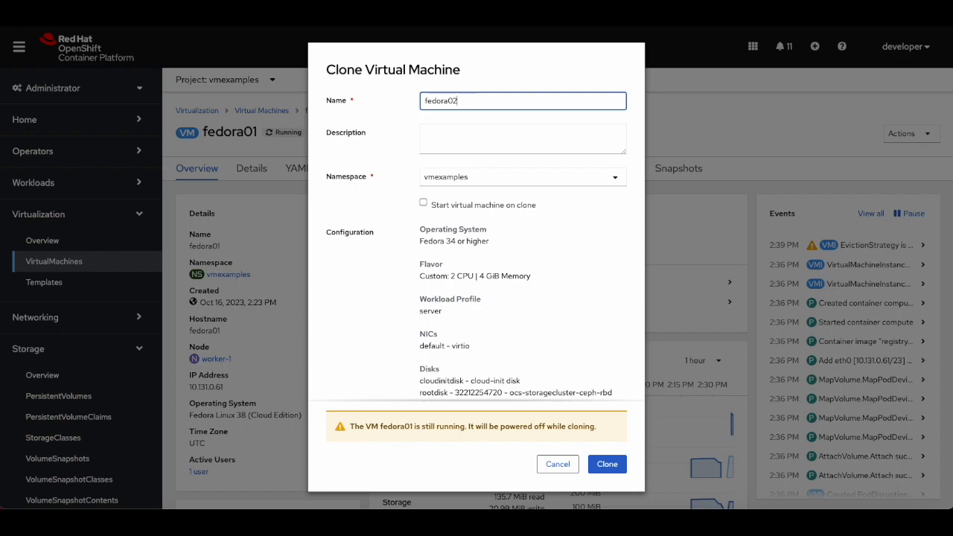
pyautogui.scroll(-1, 491, 283)
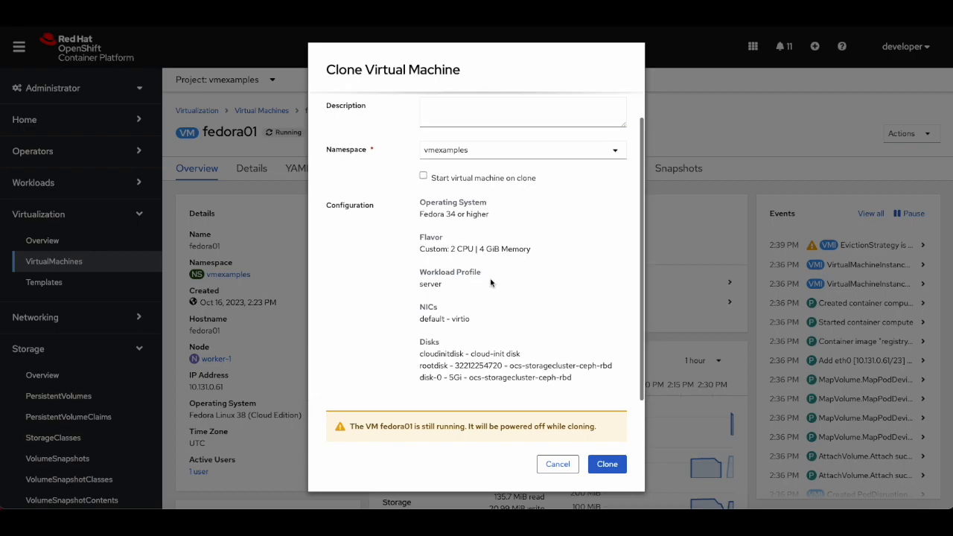
pyautogui.click(601, 467)
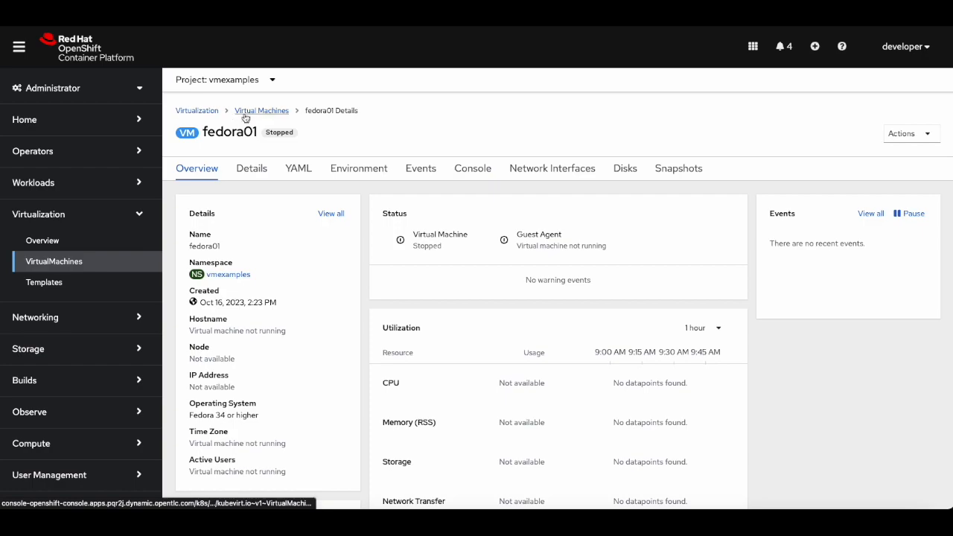
# Review the virtual machine list and the PersistentVolumeClaims of both machines.
pyautogui.click(261, 110)
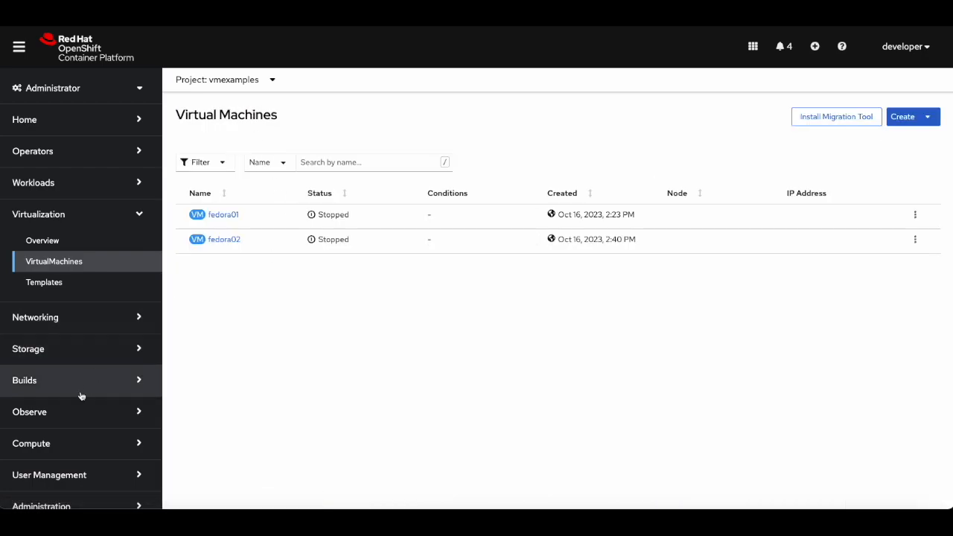
pyautogui.click(77, 359)
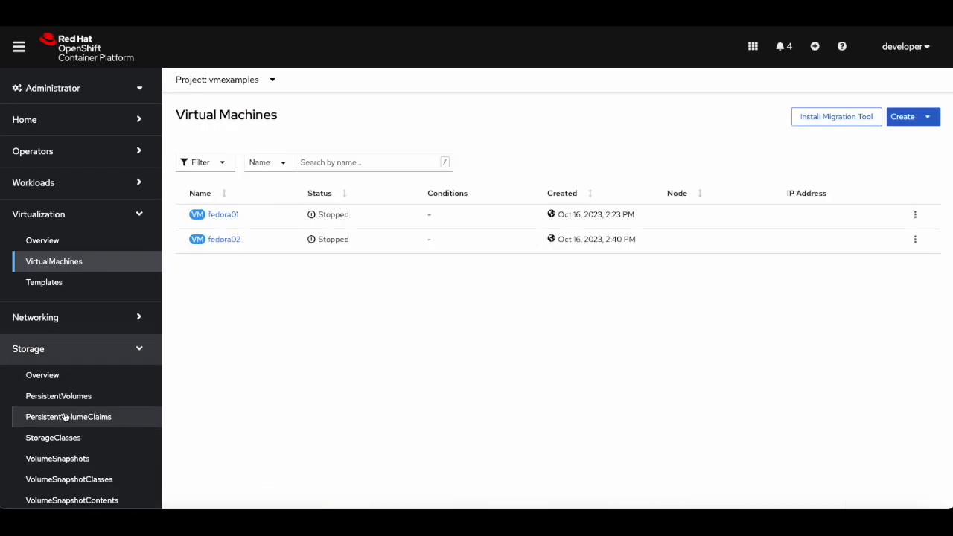
pyautogui.click(66, 417)
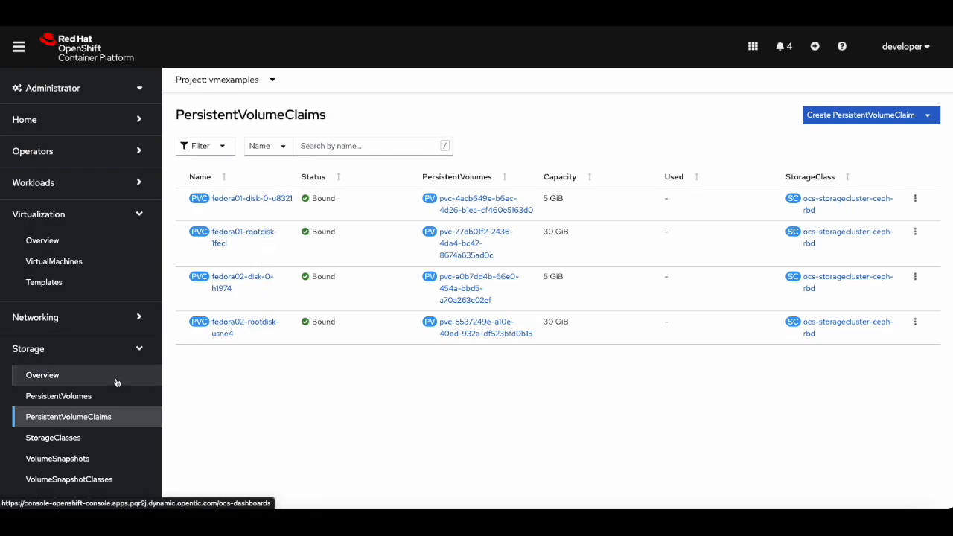
pyautogui.click(96, 264)
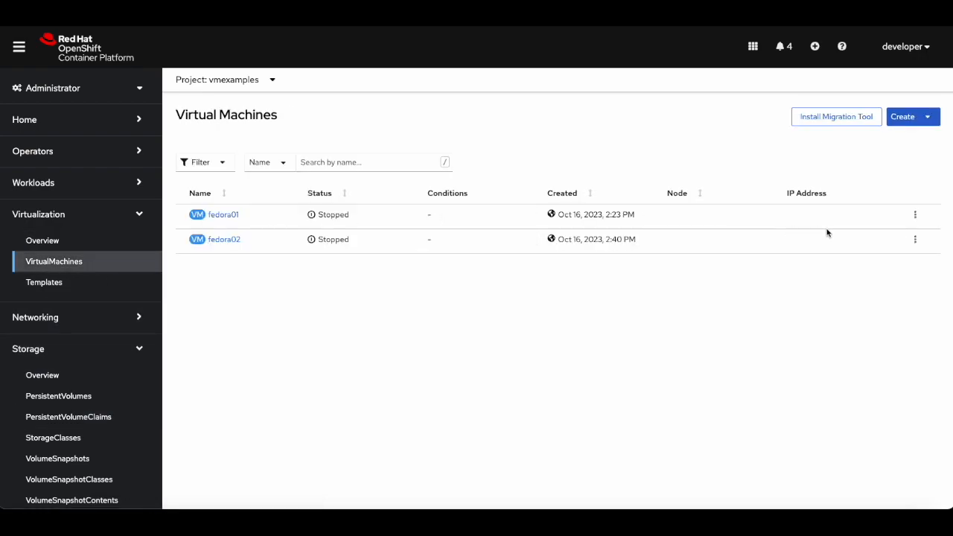
# Start both the fedora01 and fedora02 virtual machines.
pyautogui.click(920, 219)
pyautogui.click(879, 243)
pyautogui.click(918, 244)
pyautogui.click(875, 262)
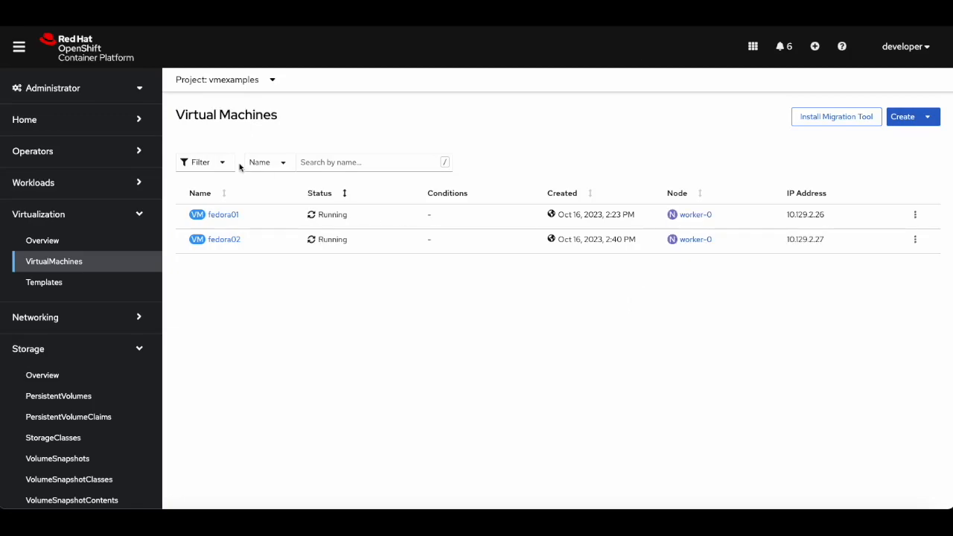
# Open the fedora01 virt-launcher pod and review its details, containers and volumes.
pyautogui.click(59, 186)
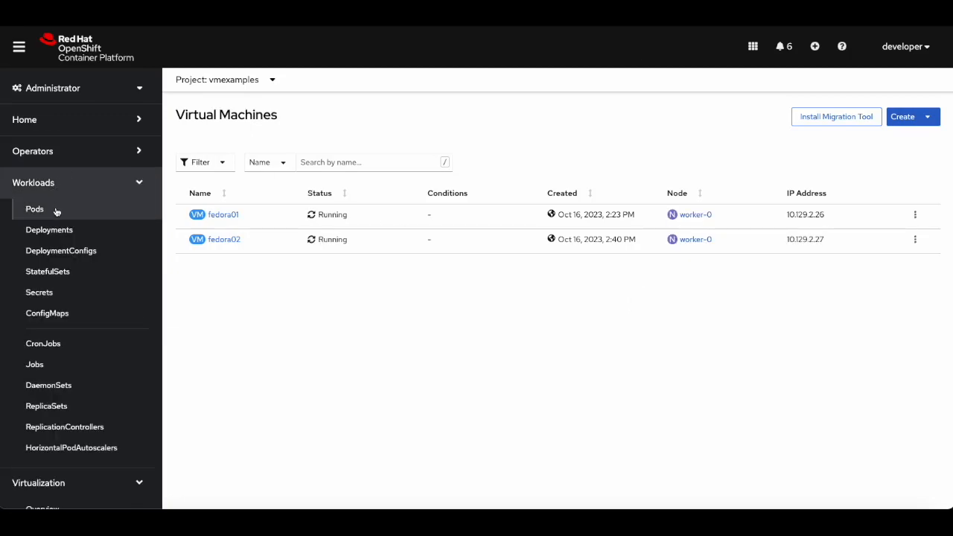
pyautogui.click(56, 211)
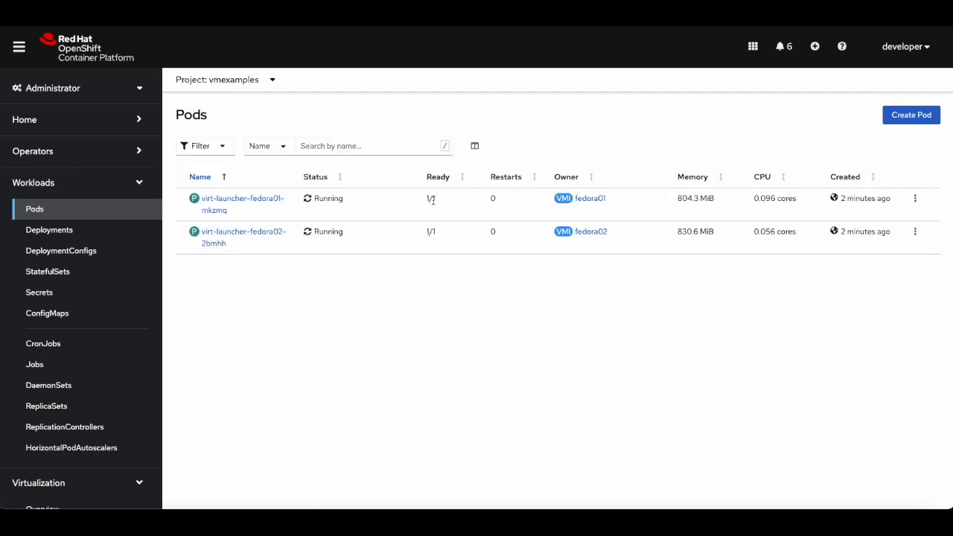
pyautogui.click(215, 204)
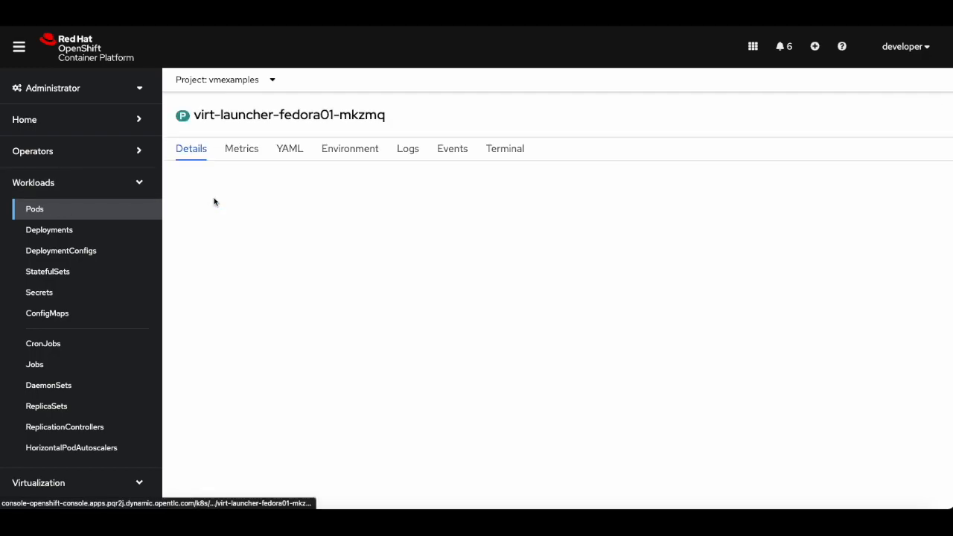
pyautogui.scroll(-1, 364, 250)
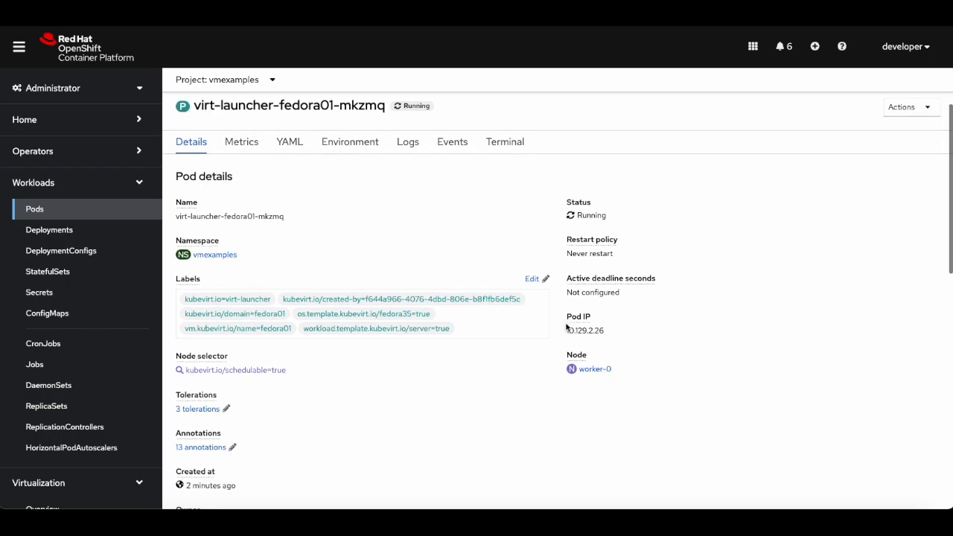
pyautogui.moveTo(566, 329); pyautogui.dragTo(610, 335)
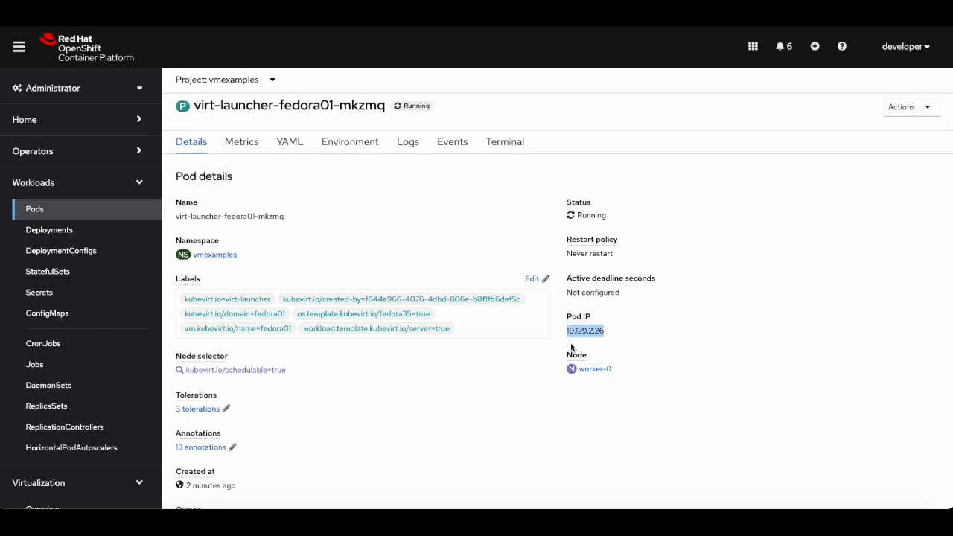
pyautogui.scroll(-5, 455, 405)
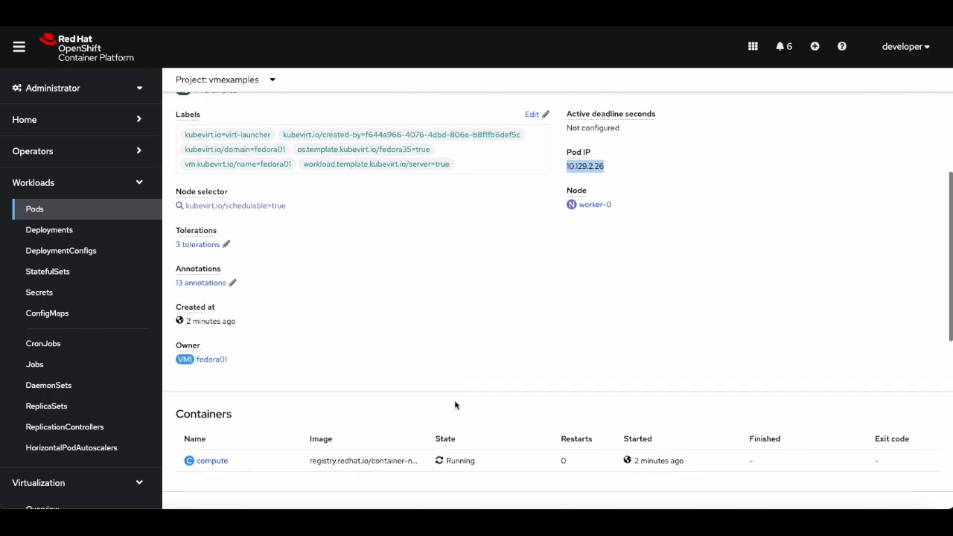
pyautogui.scroll(-1, 456, 405)
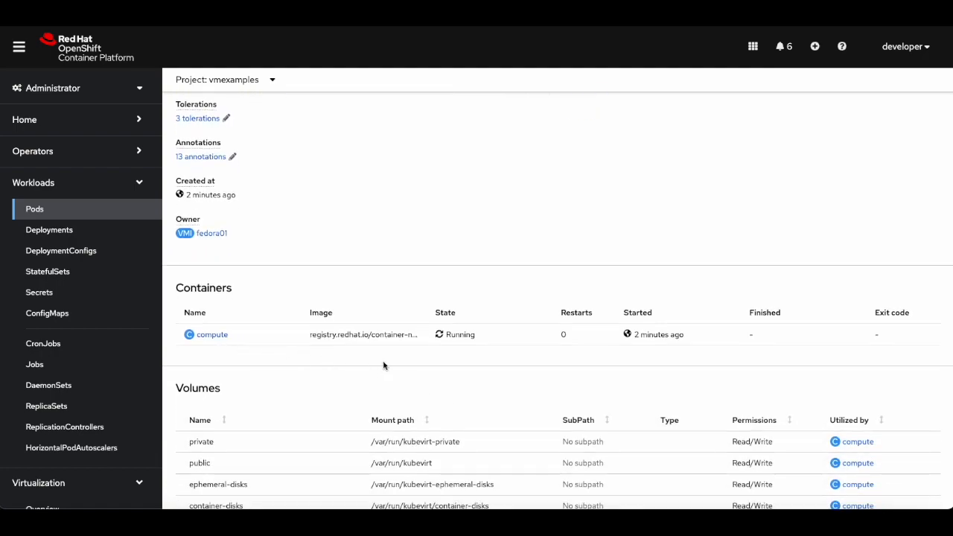
pyautogui.scroll(-1, 384, 365)
pyautogui.scroll(-3, 252, 281)
pyautogui.scroll(5, 251, 277)
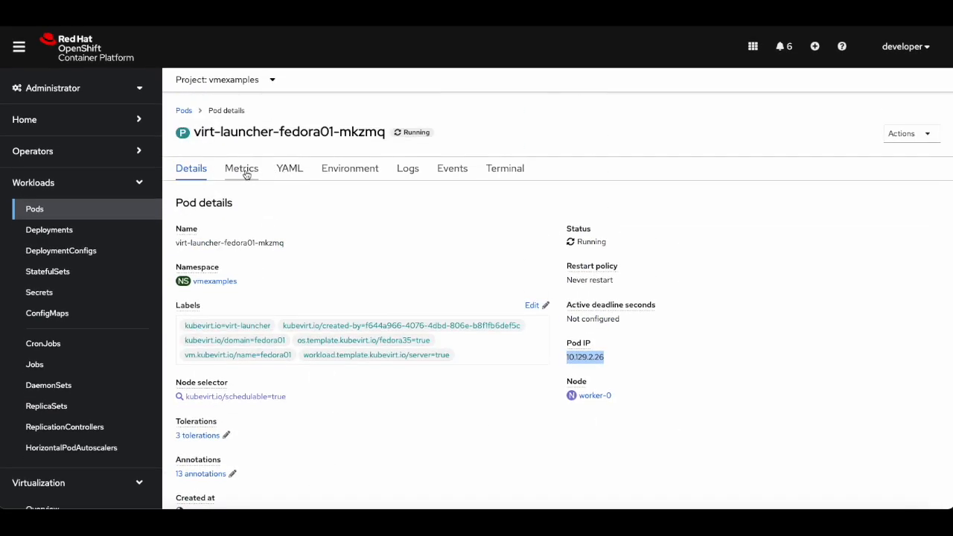
# Review the fedora01 virt-launcher pod's memory, CPU, filesystem and network metrics charts.
pyautogui.click(246, 172)
pyautogui.scroll(-3, 323, 302)
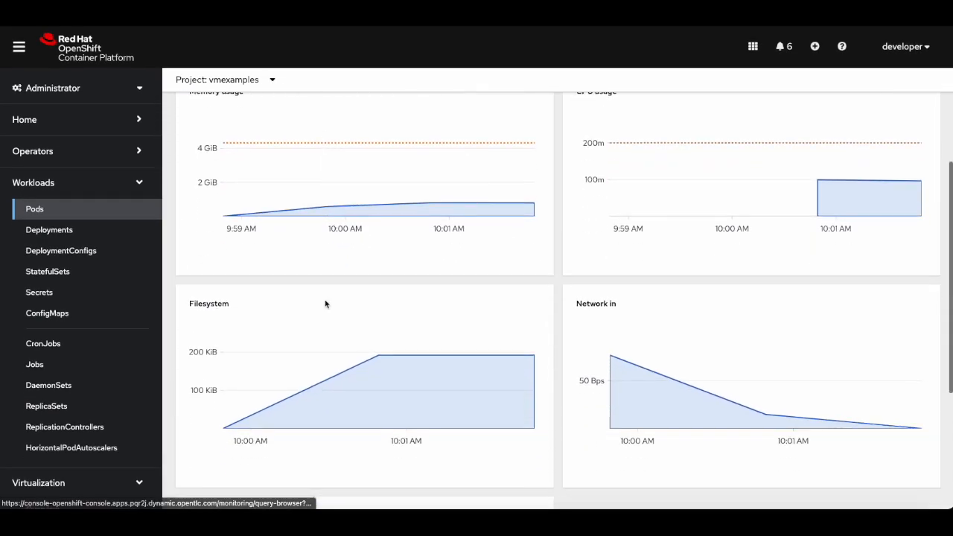
pyautogui.moveTo(308, 351)
pyautogui.scroll(1, 310, 351)
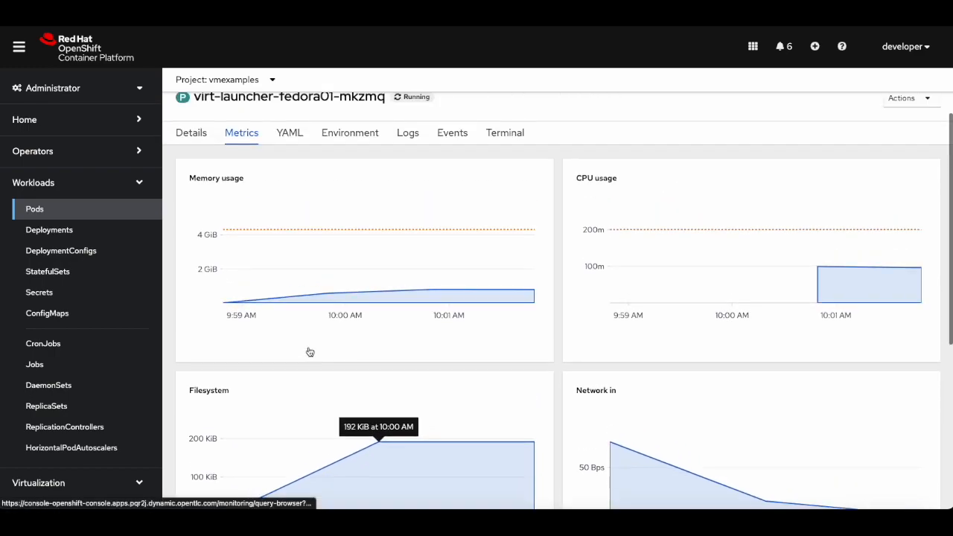
pyautogui.scroll(1, 310, 351)
# Review the fedora01 virt-launcher pod's YAML definition and its list of events.
pyautogui.click(292, 159)
pyautogui.scroll(-1, 304, 290)
pyautogui.scroll(1, 304, 289)
pyautogui.moveTo(212, 214); pyautogui.dragTo(250, 214)
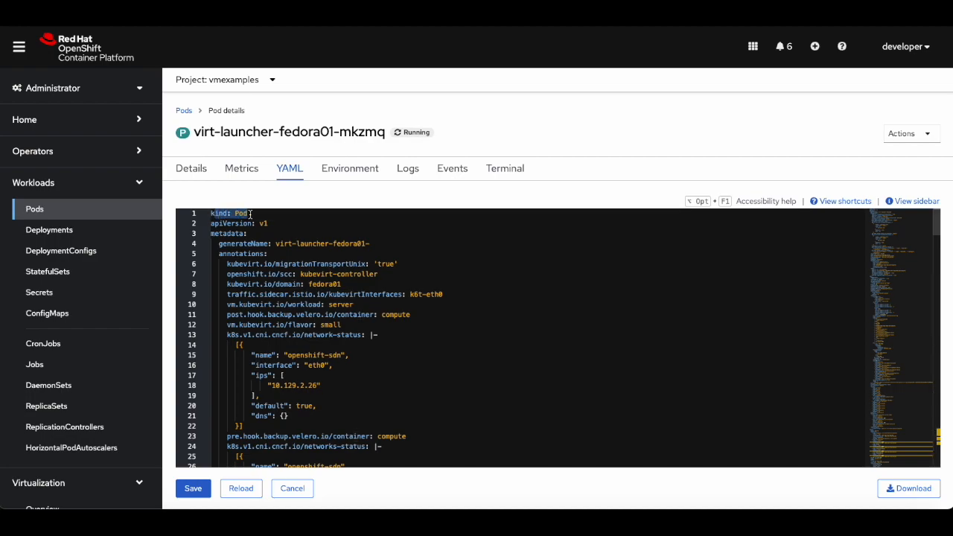
pyautogui.click(444, 173)
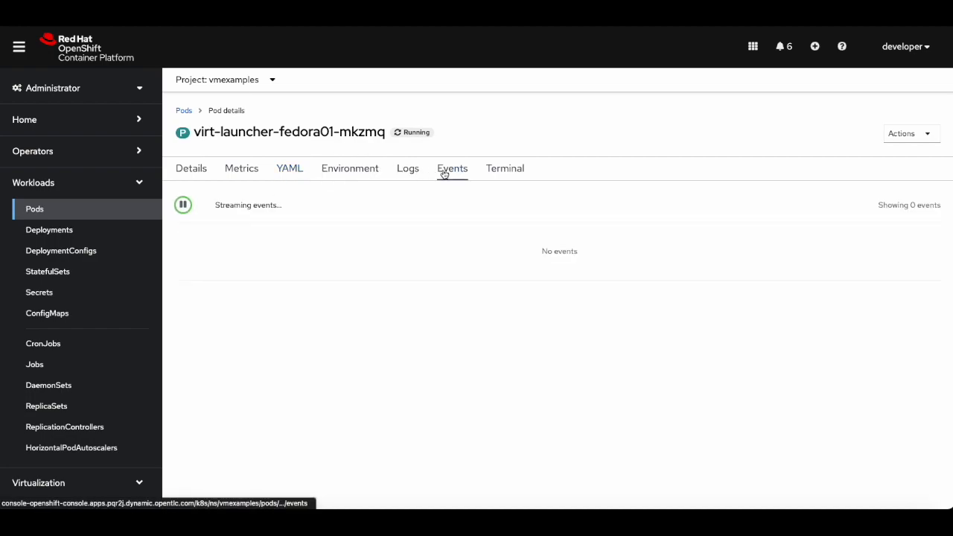
pyautogui.scroll(-1, 450, 324)
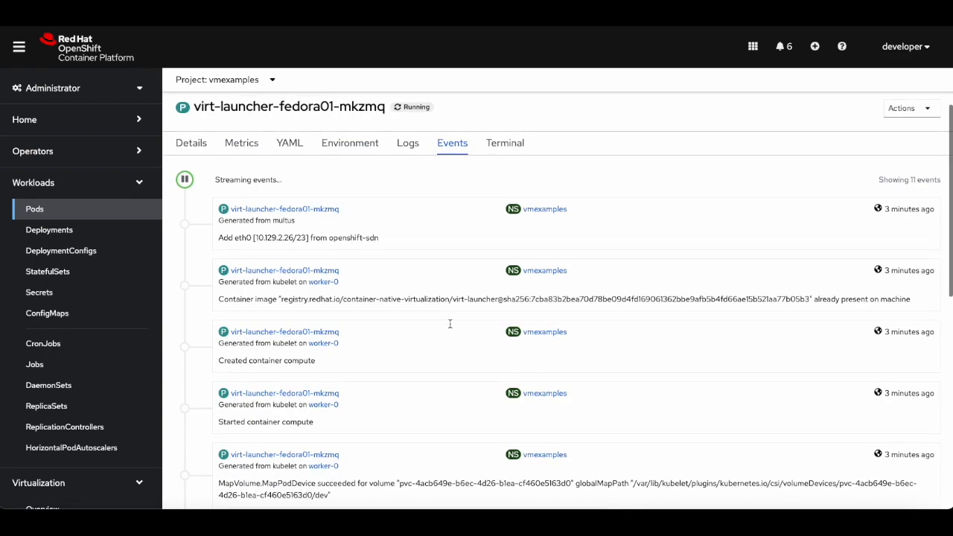
pyautogui.scroll(1, 450, 324)
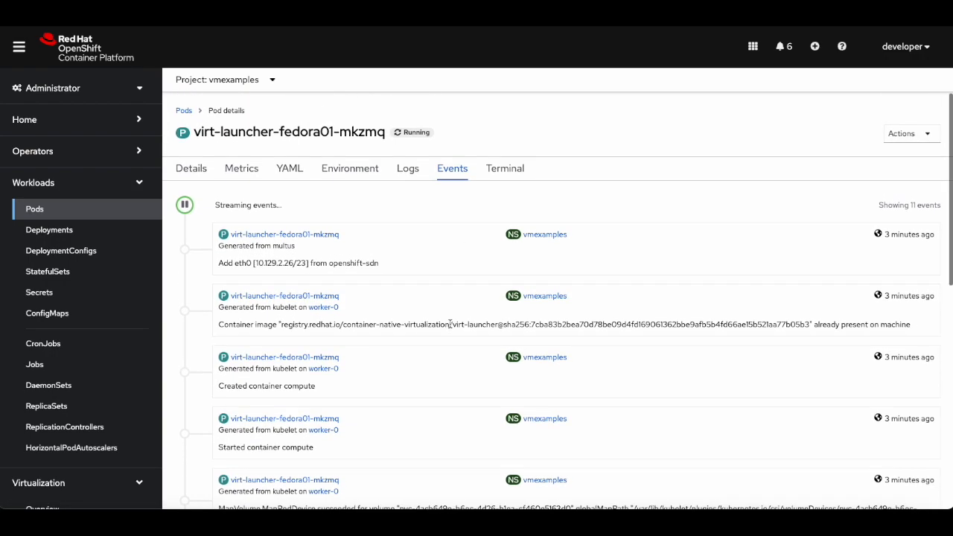
# In the pod's terminal, run virsh list and virsh domblklist 1 to show the domain and its disks.
pyautogui.click(504, 177)
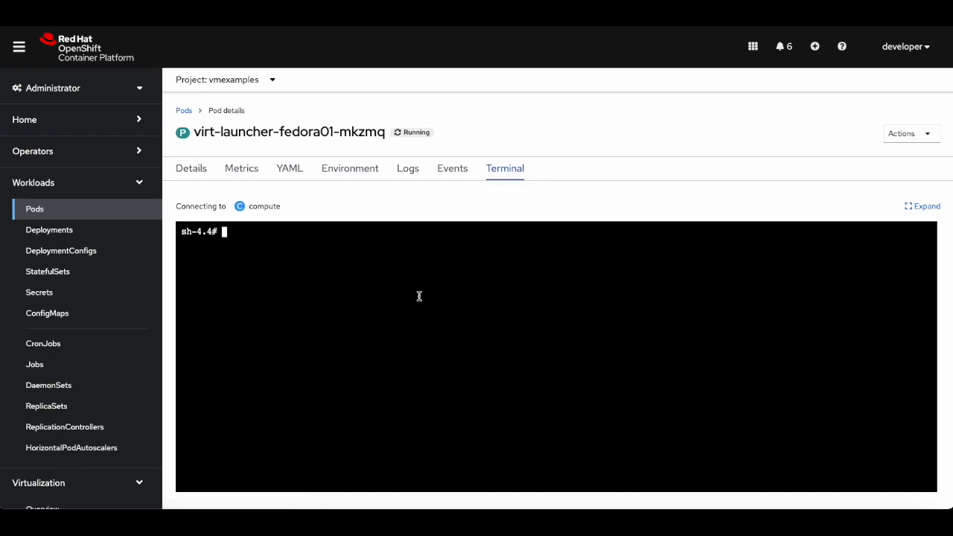
pyautogui.write('virsh list')
pyautogui.press('Return')
pyautogui.write('virsh dom')
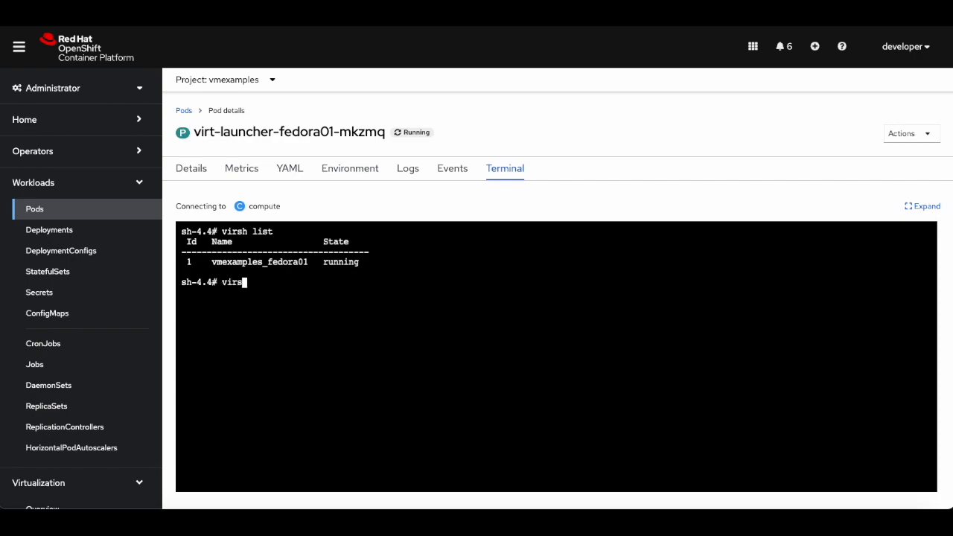
pyautogui.write('blklist 1')
pyautogui.press('Return')
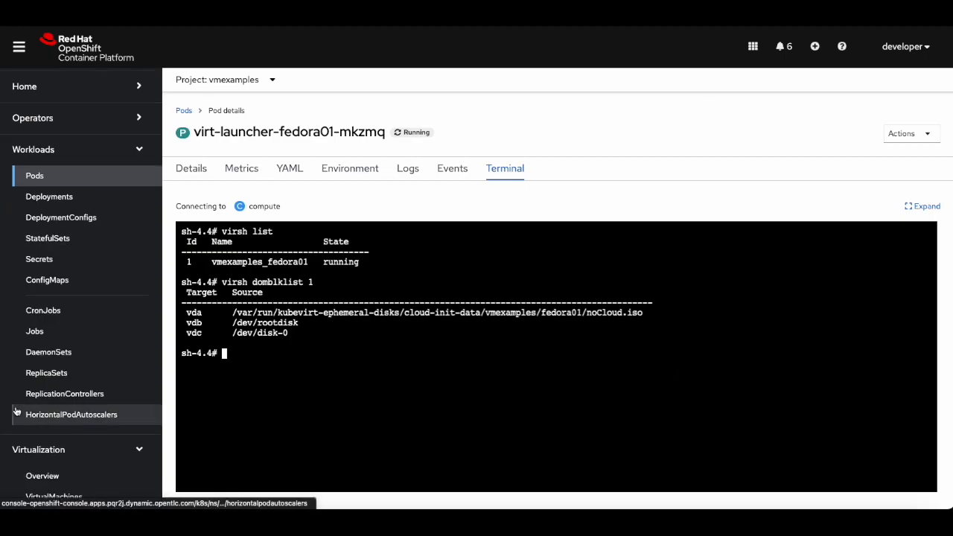
# Open the fedora02 virtual machine and migrate it to another node with Migrate Node to Node.
pyautogui.scroll(-4, 60, 387)
pyautogui.click(61, 343)
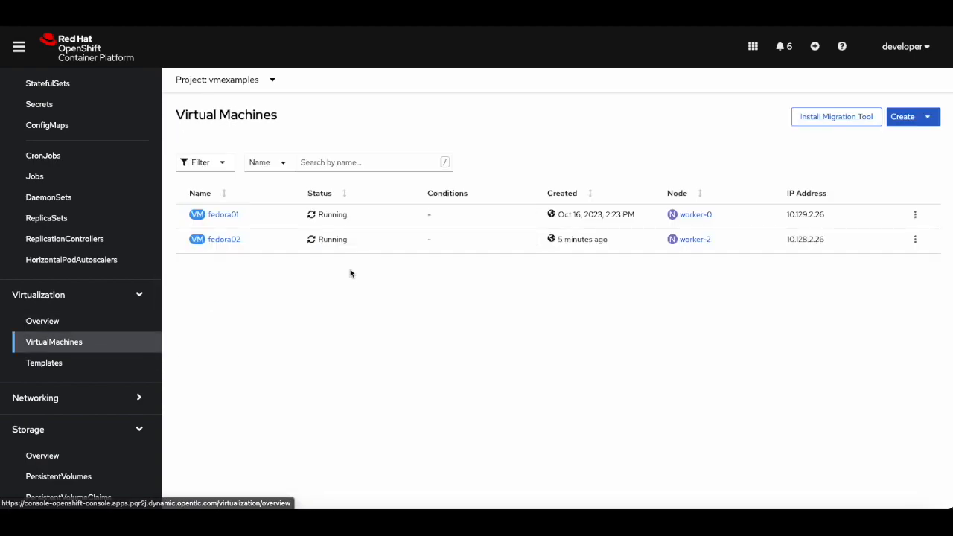
pyautogui.click(226, 241)
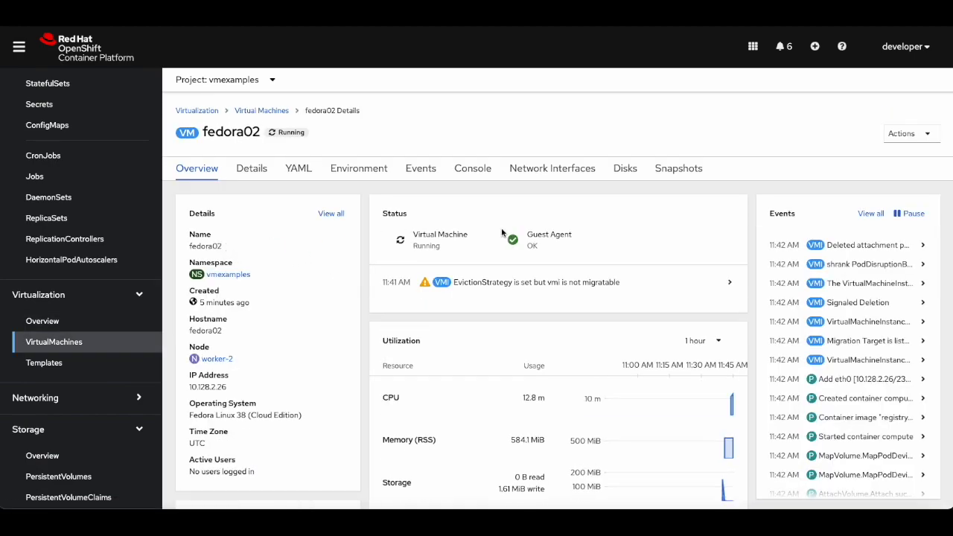
pyautogui.click(913, 131)
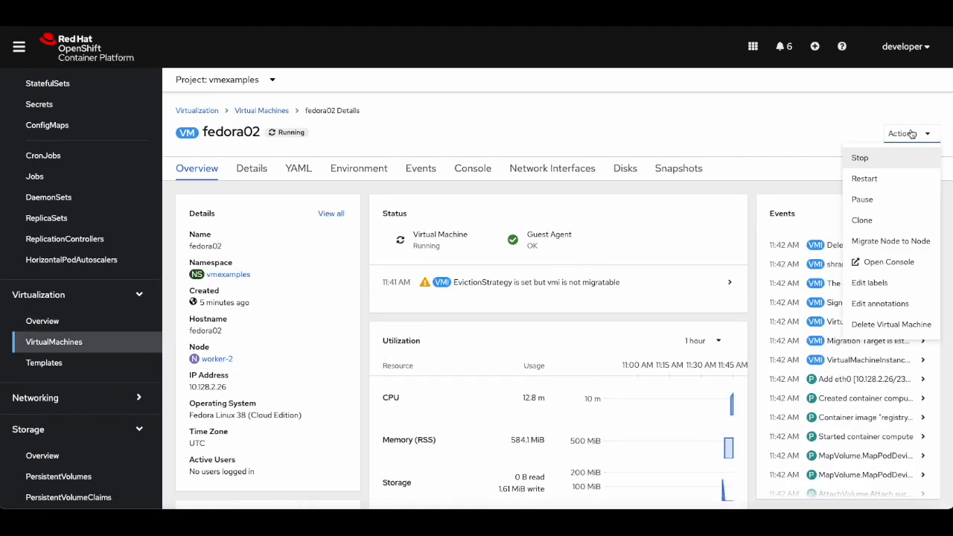
pyautogui.click(337, 329)
pyautogui.moveTo(266, 364); pyautogui.dragTo(203, 361)
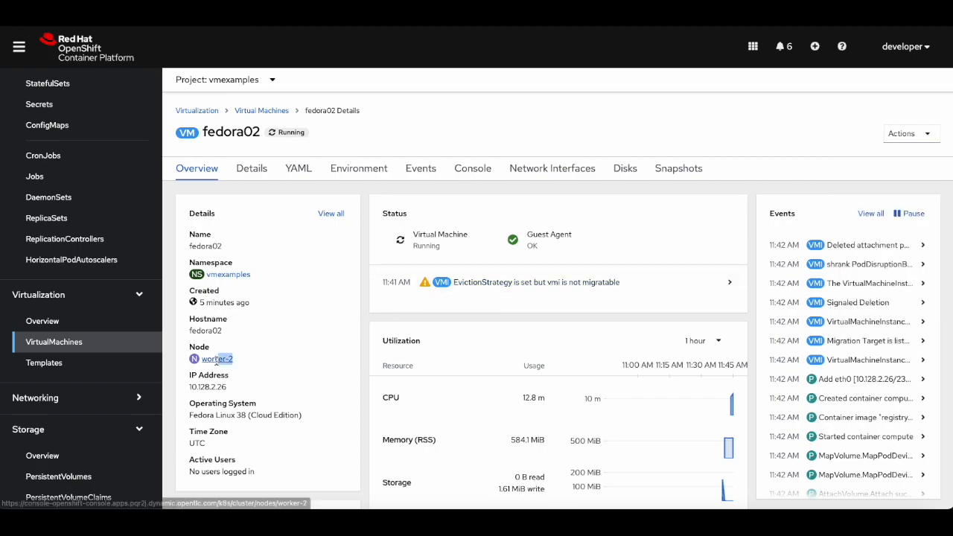
pyautogui.click(904, 134)
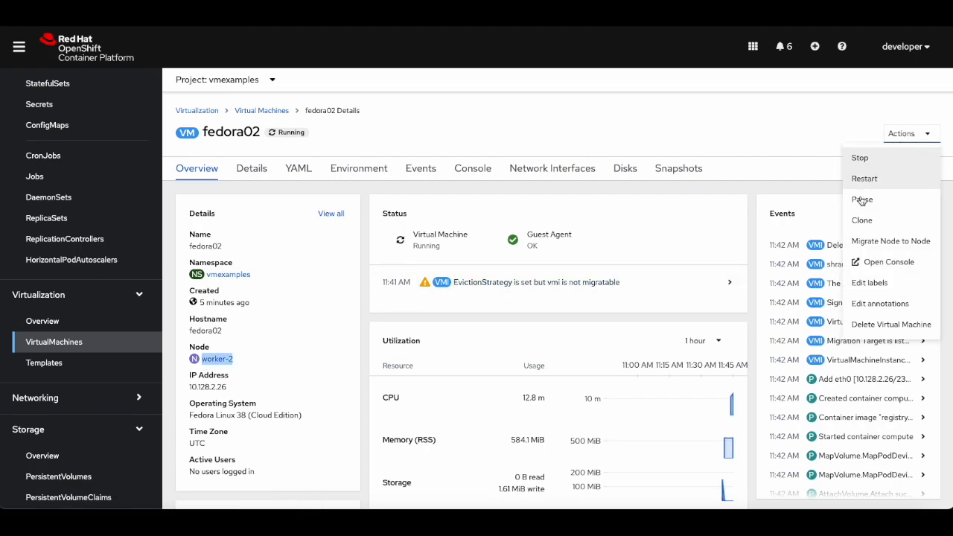
pyautogui.click(867, 240)
pyautogui.click(585, 146)
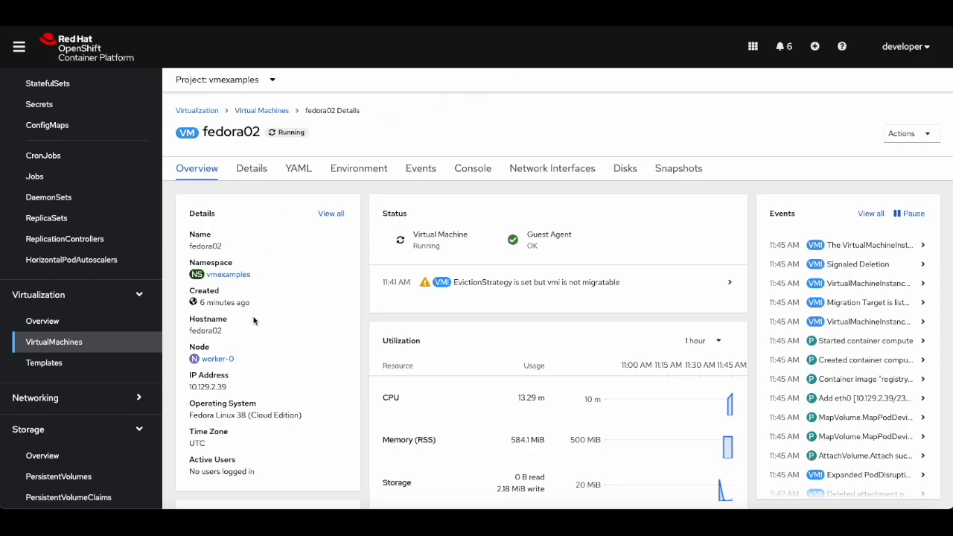
pyautogui.moveTo(240, 363); pyautogui.dragTo(186, 366)
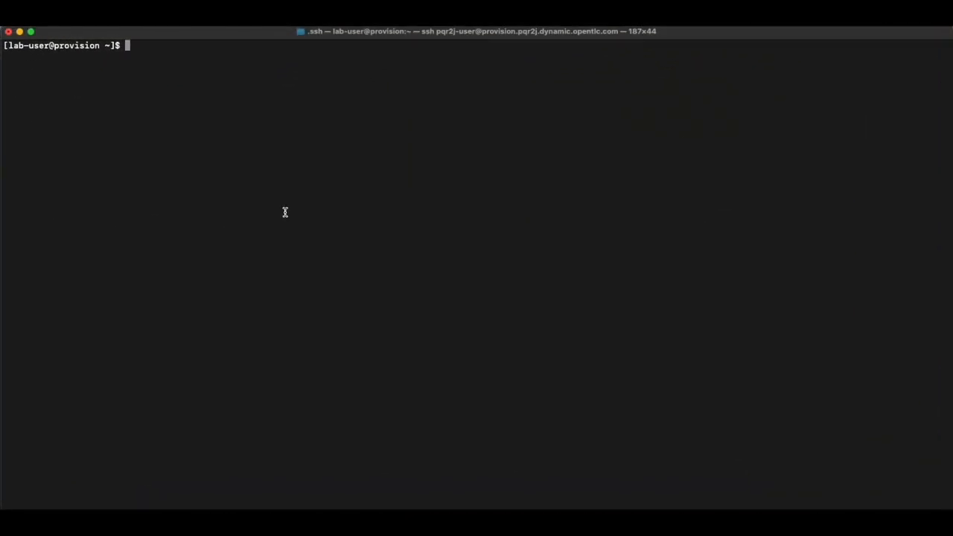
# In a command-line terminal, switch to the vmexamples project with oc and list its virtual machines.
pyautogui.write('oc project vmexamples')
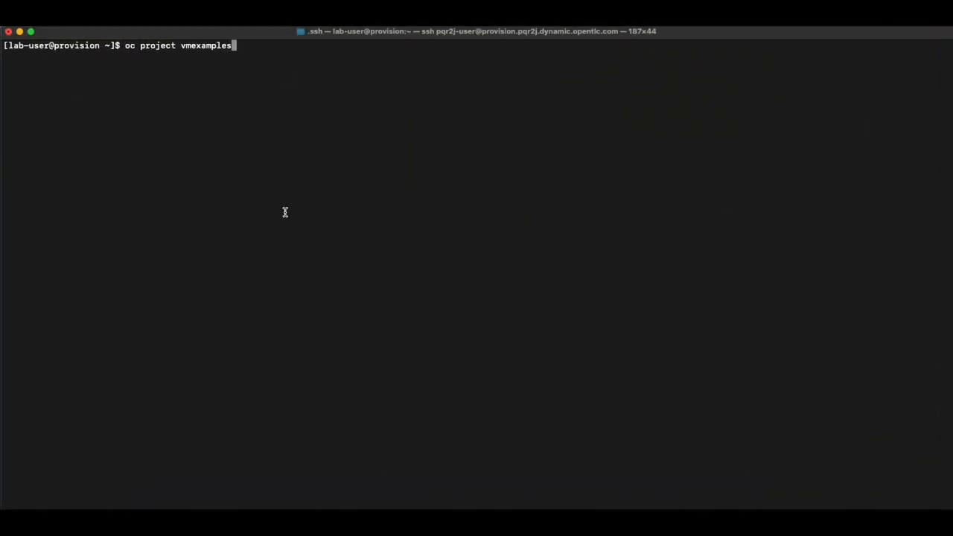
pyautogui.press('Return')
pyautogui.write('oc get vm')
pyautogui.press('Return')
# Delete the fedora01 and fedora02 virtual machines with oc delete vm.
pyautogui.write('oc delete')
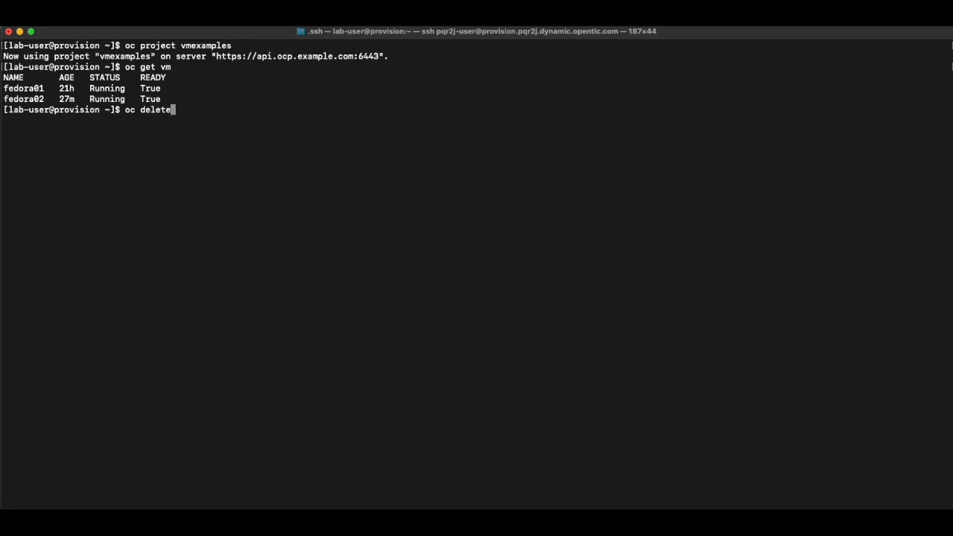
pyautogui.write(' vm fedora01 fedora02')
pyautogui.press('Return')
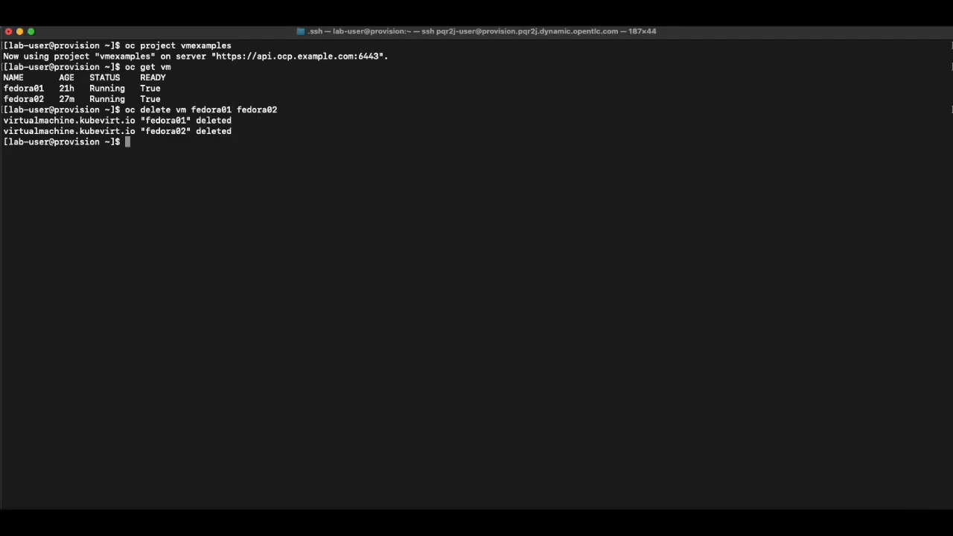
pyautogui.press('Return')
pyautogui.press('Return')
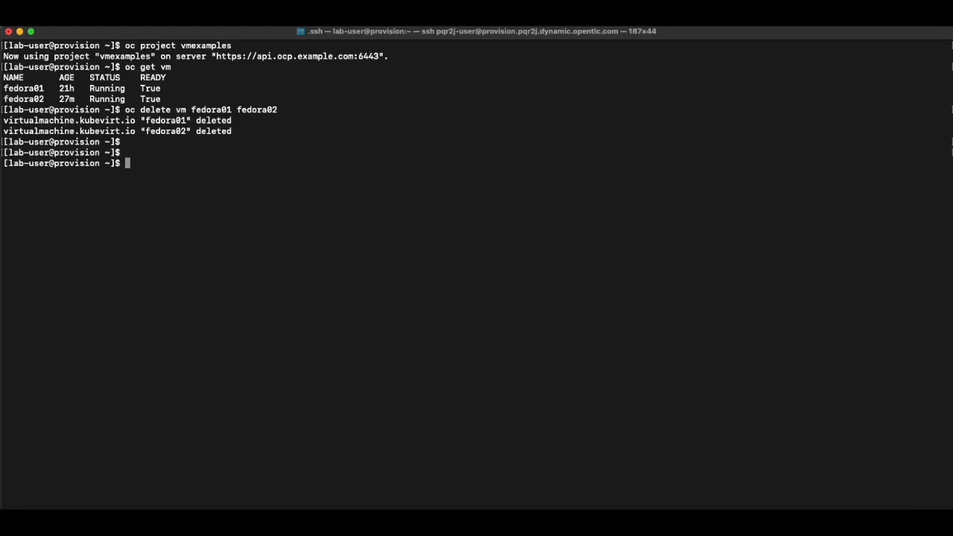
# Display newvm.yaml and create a virtual machine from it with oc create -f newvm.yaml.
pyautogui.write('more newvm.yaml')
pyautogui.press('Return')
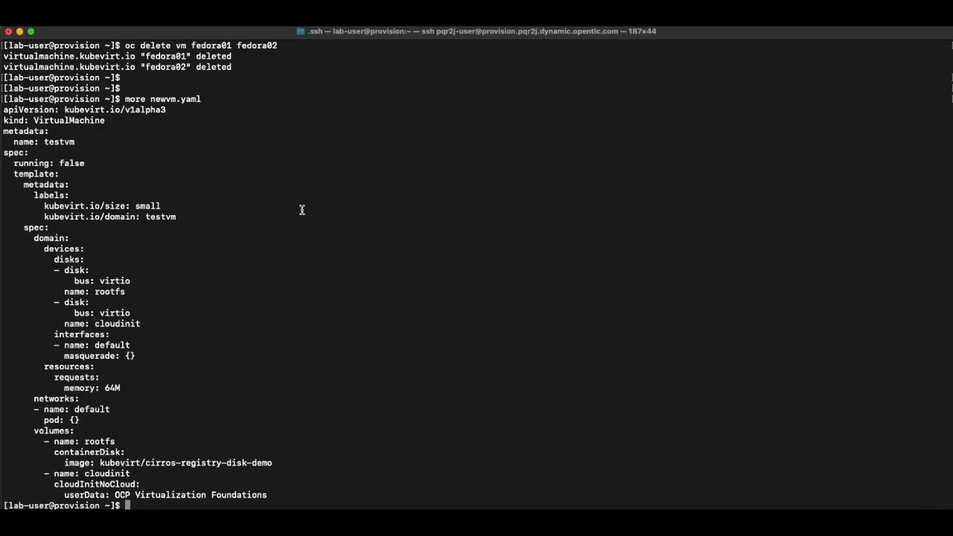
pyautogui.write('oc create -f newvm.yaml')
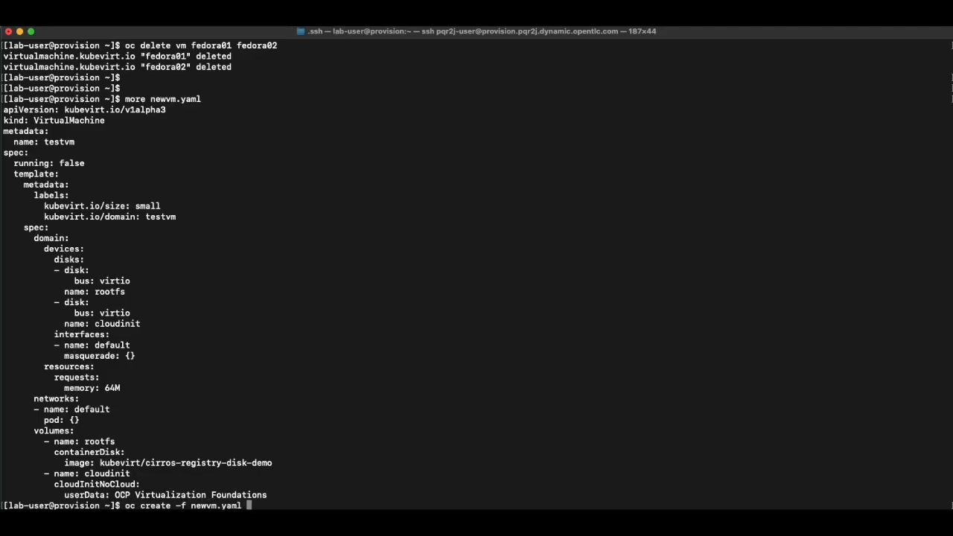
pyautogui.press('Return')
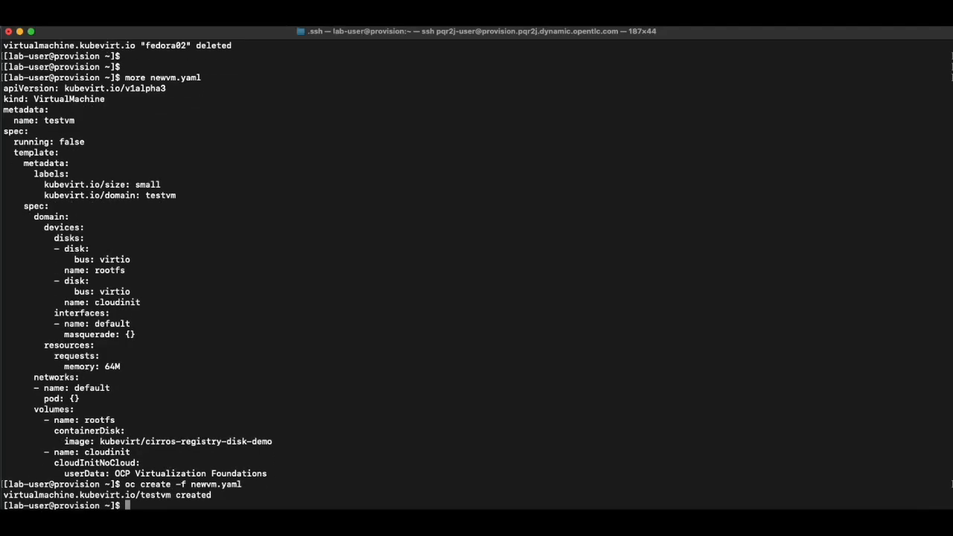
pyautogui.press('Return')
pyautogui.press('Return')
# List the project's virtual machines with oc get vm, clearing the screen and rerunning the command.
pyautogui.write('oc get v')
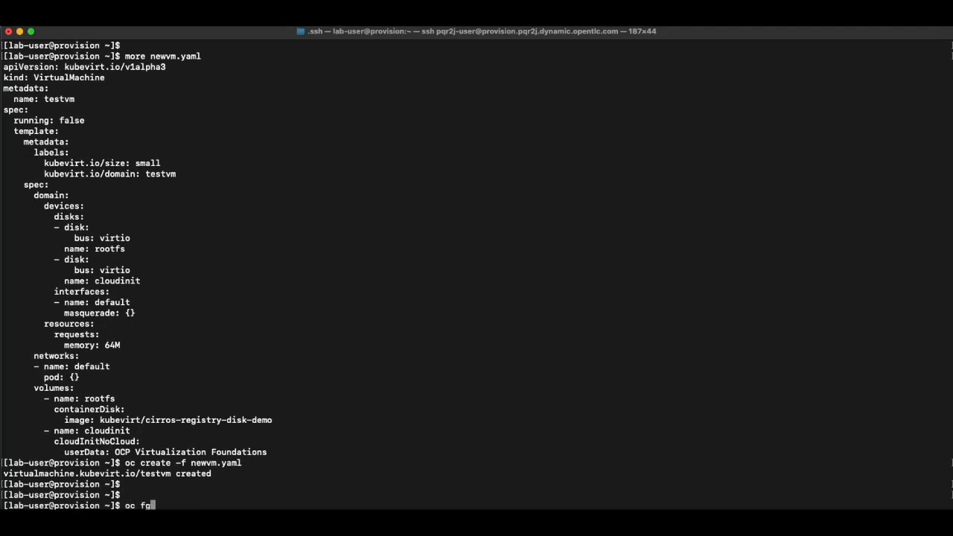
pyautogui.write('m')
pyautogui.press('Return')
pyautogui.write('clear')
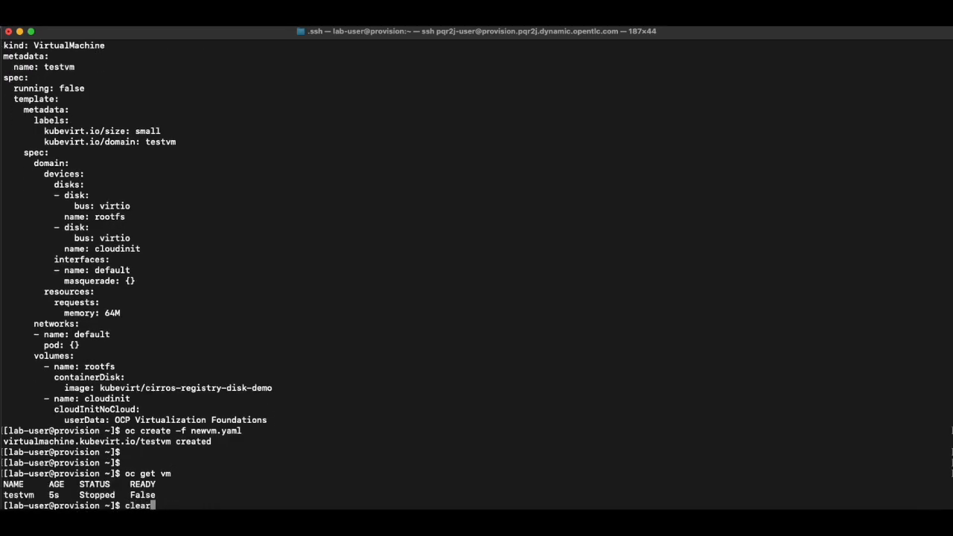
pyautogui.press('Return')
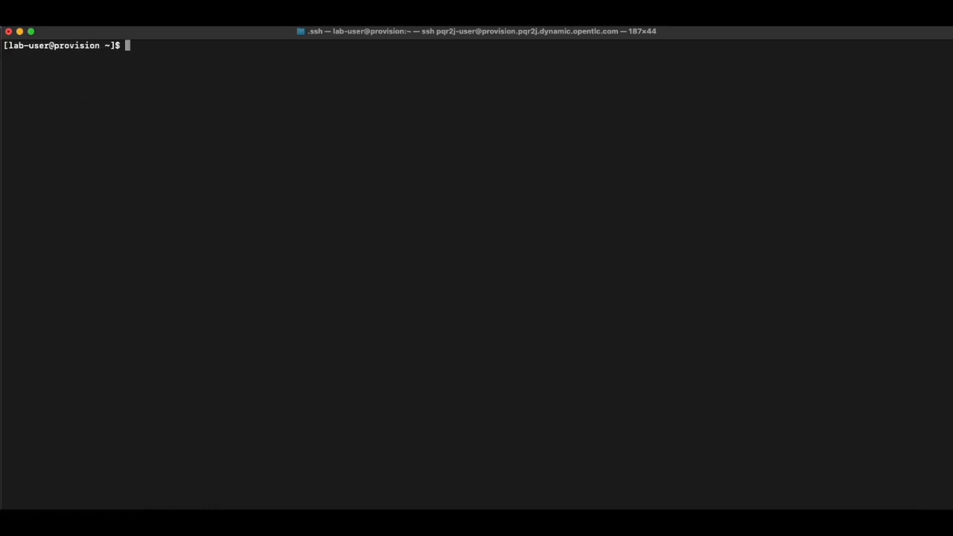
pyautogui.press('Up')
pyautogui.press('Up')
pyautogui.press('Return')
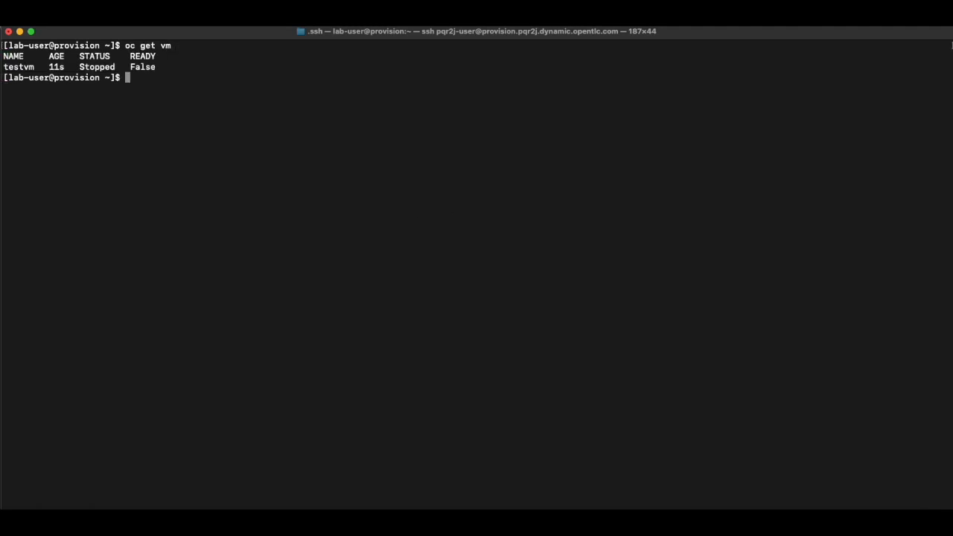
# Start testvm with virtctl start and poll its status with oc get vm until it runs.
pyautogui.press('super+Tab')
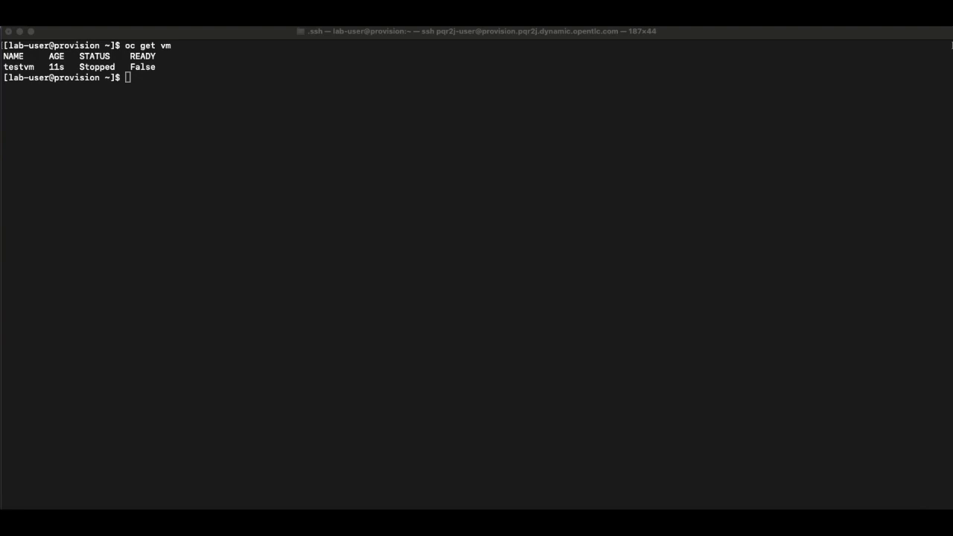
pyautogui.press('super+Tab')
pyautogui.write('virtctl start testvm')
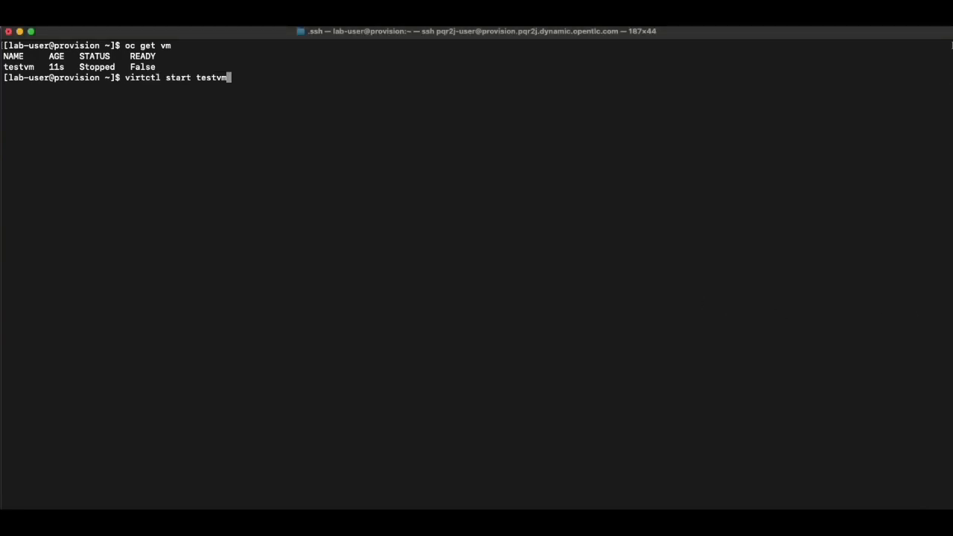
pyautogui.press('Return')
pyautogui.write('oc get vm')
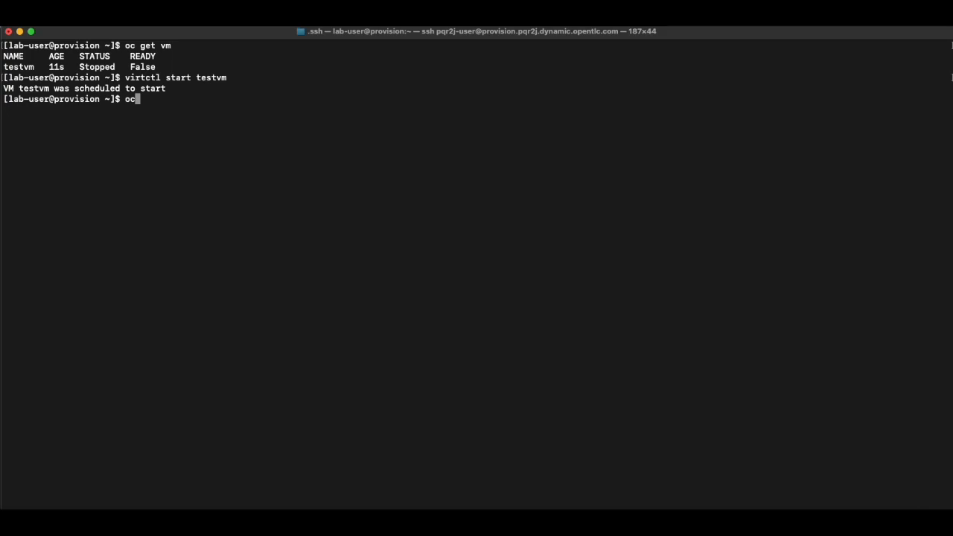
pyautogui.write('oc get vm')
pyautogui.press('Return')
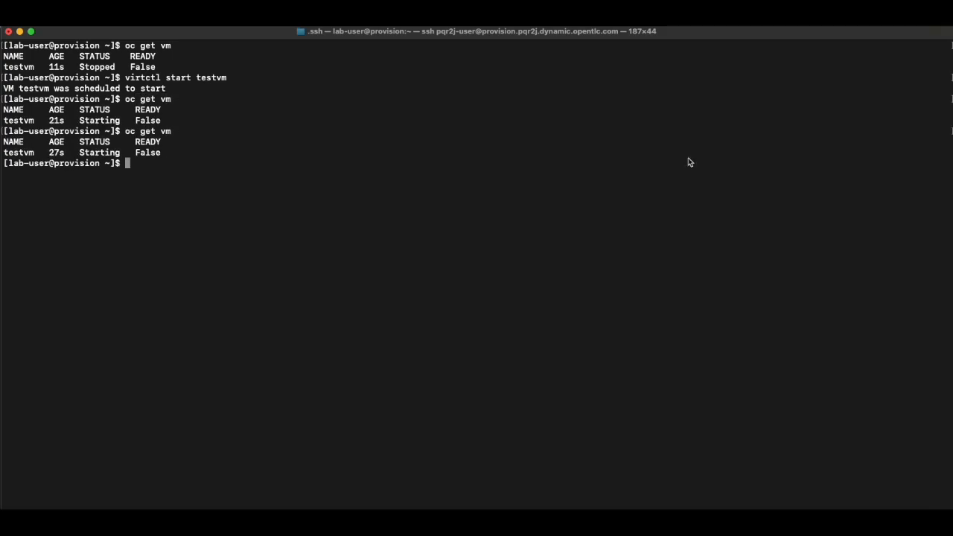
pyautogui.write('oc get vm')
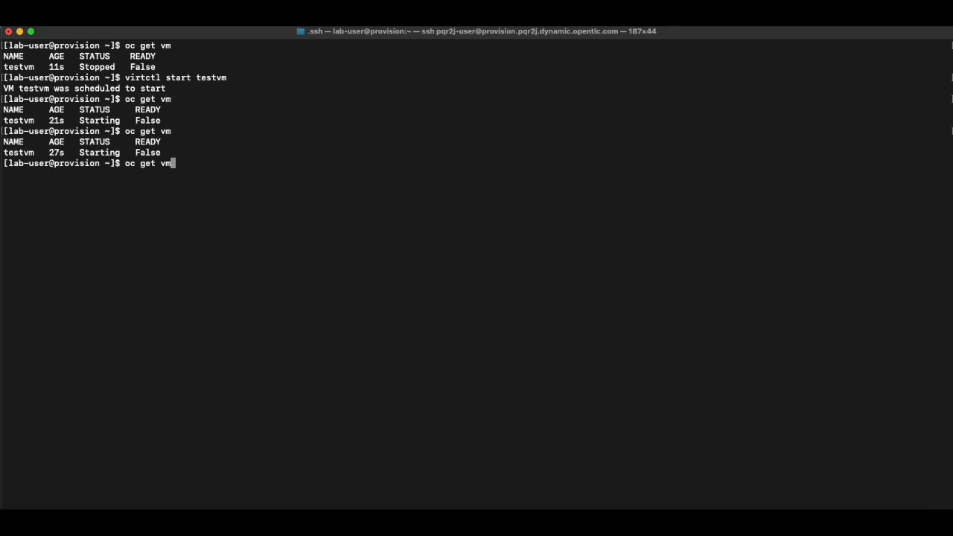
pyautogui.press('Return')
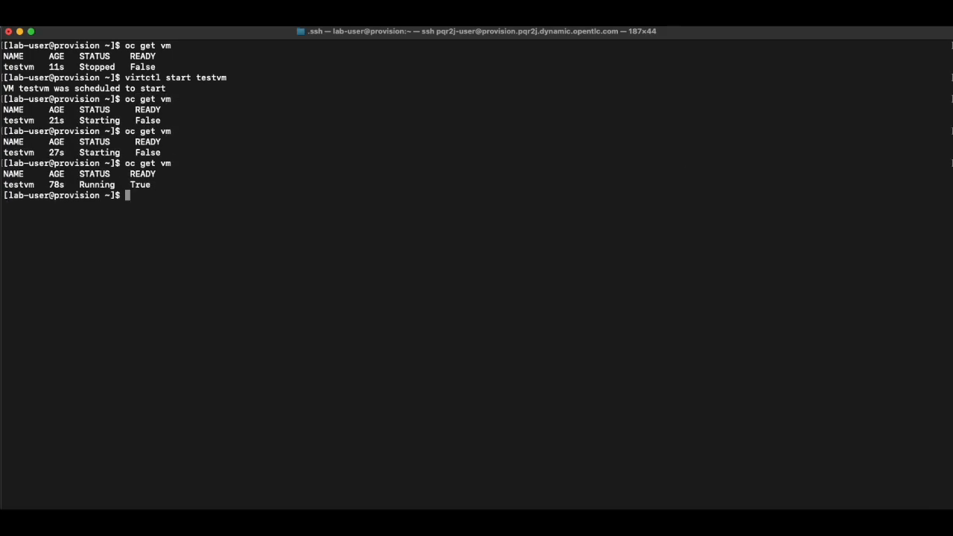
pyautogui.press('Return')
pyautogui.press('Return')
# List the virtual machine instances with oc get vmi, clear the screen, and list the project's pods.
pyautogui.write('oc get vmi')
pyautogui.press('Return')
pyautogui.hotkey('ctrl', 'l')
pyautogui.write('oc get pods')
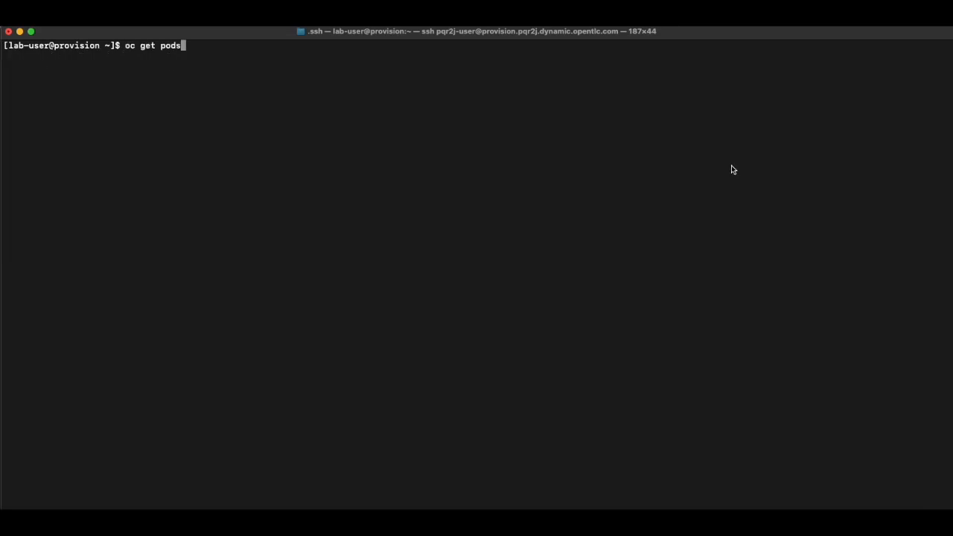
pyautogui.press('Return')
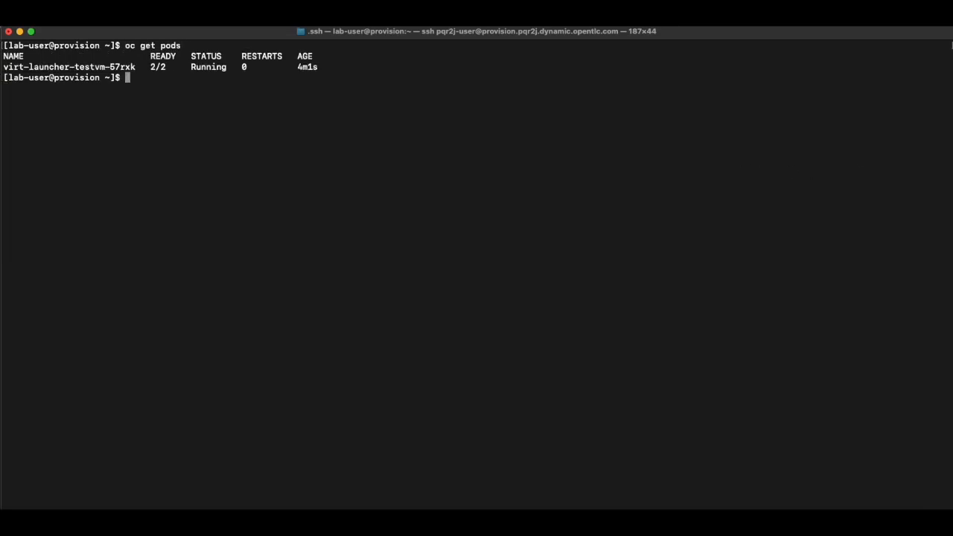
# Connect to testvm's serial console with virtctl console, then leave it with the escape sequence.
pyautogui.press('super+Tab')
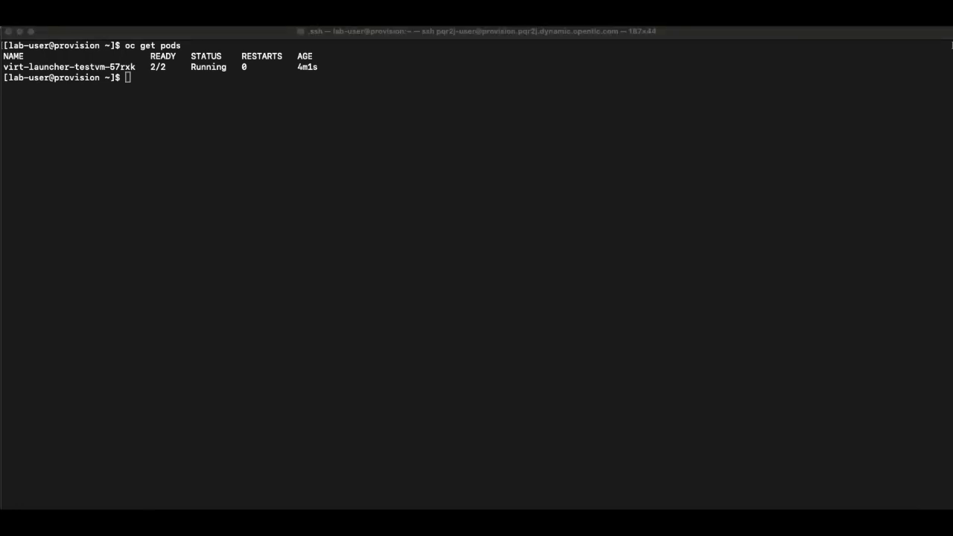
pyautogui.click(747, 208)
pyautogui.write('virtctl console testvm')
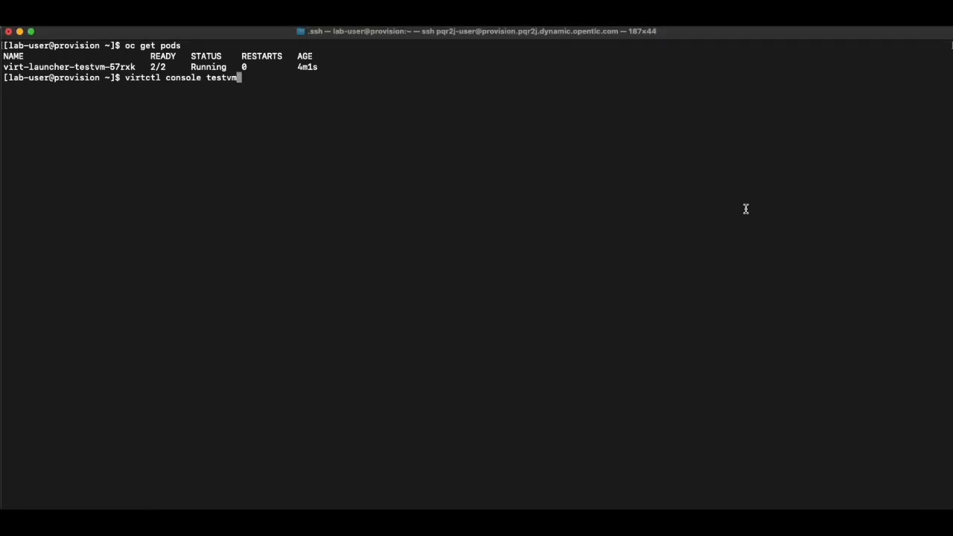
pyautogui.press('Return')
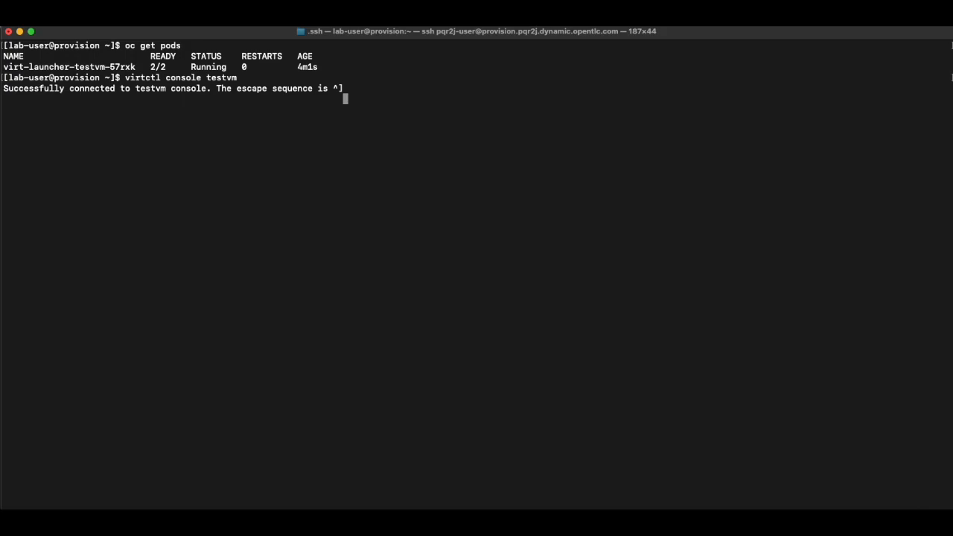
pyautogui.press('Return')
pyautogui.hotkey('ctrl', ']')
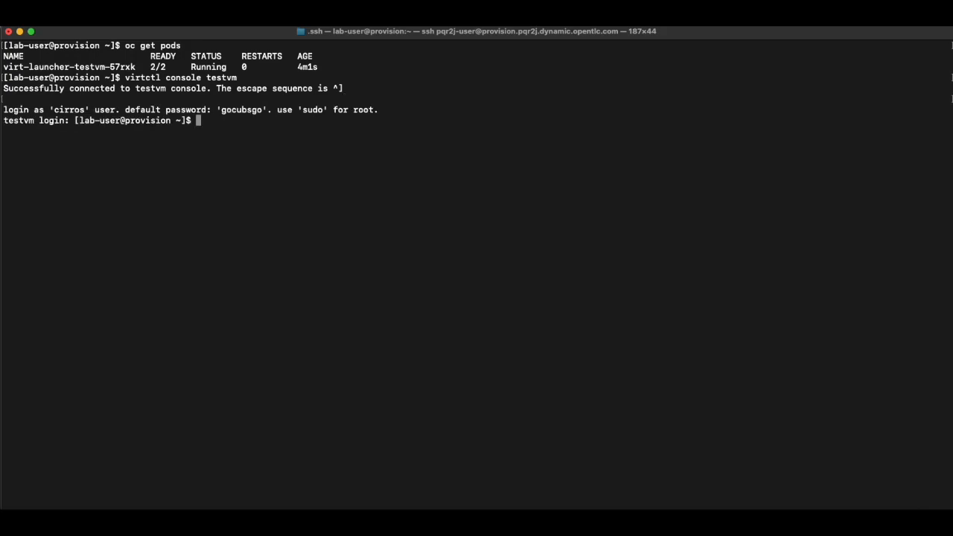
pyautogui.press('Return')
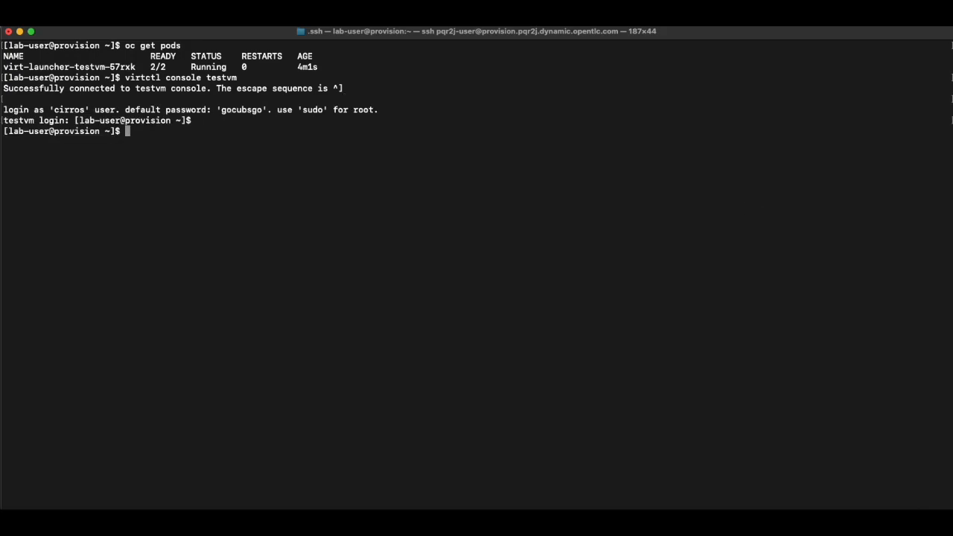
# Stop testvm with virtctl stop and check its status with oc get vm.
pyautogui.press('super+Tab')
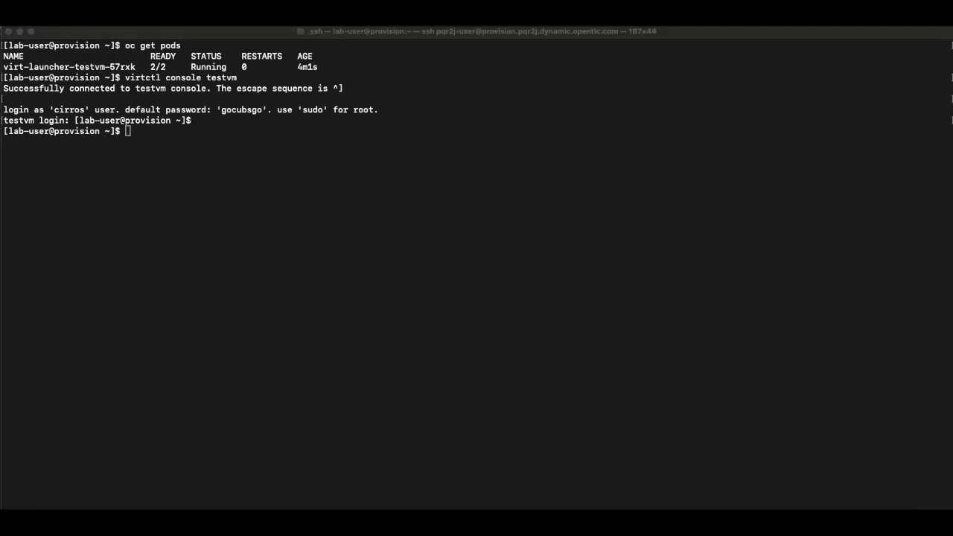
pyautogui.click(704, 244)
pyautogui.write('virtctl stop testvm')
pyautogui.press('Return')
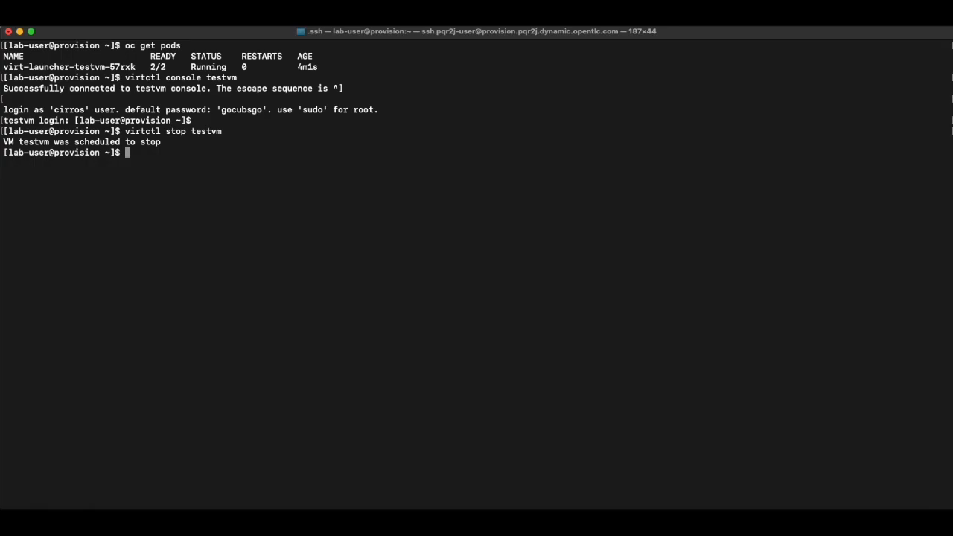
pyautogui.press('super+Tab')
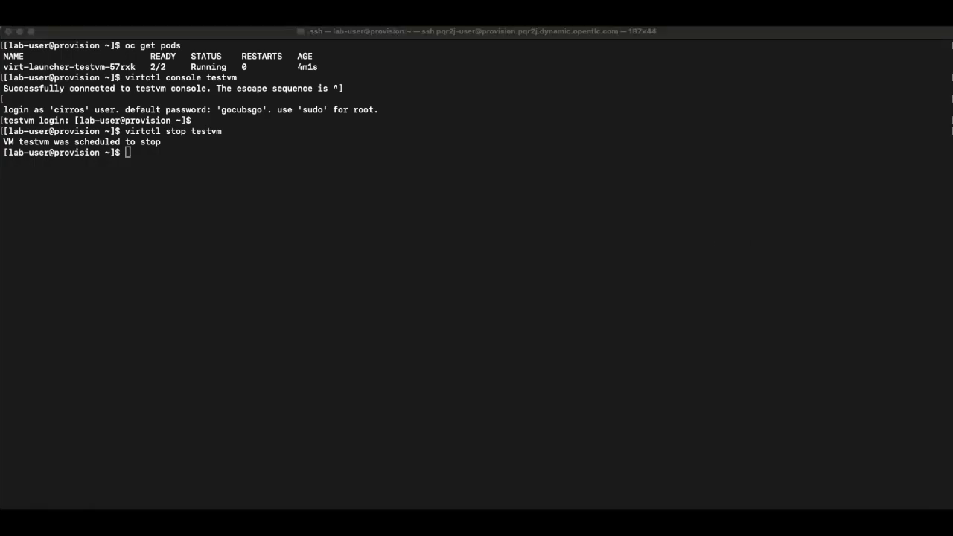
pyautogui.click(819, 283)
pyautogui.write('oc get vm')
pyautogui.press('Return')
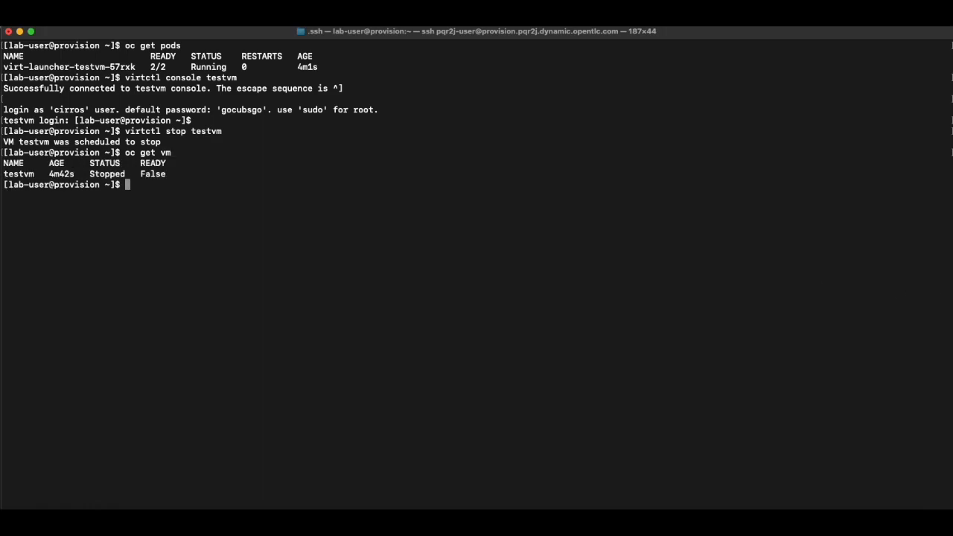
# Start testvm again with virtctl start, rerun the start, and check its status twice with oc get vm.
pyautogui.press('super+Tab')
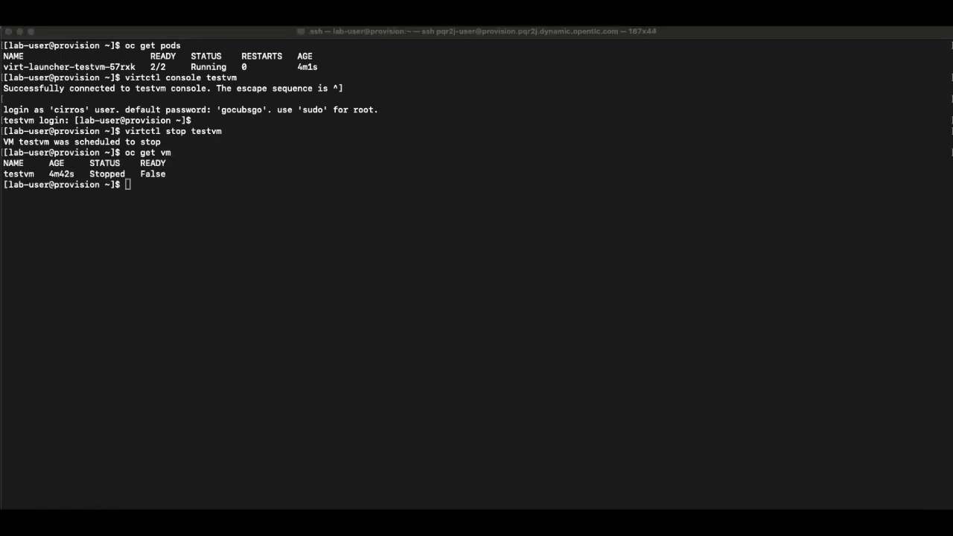
pyautogui.click(794, 253)
pyautogui.write('virtctl start testvm')
pyautogui.press('Return')
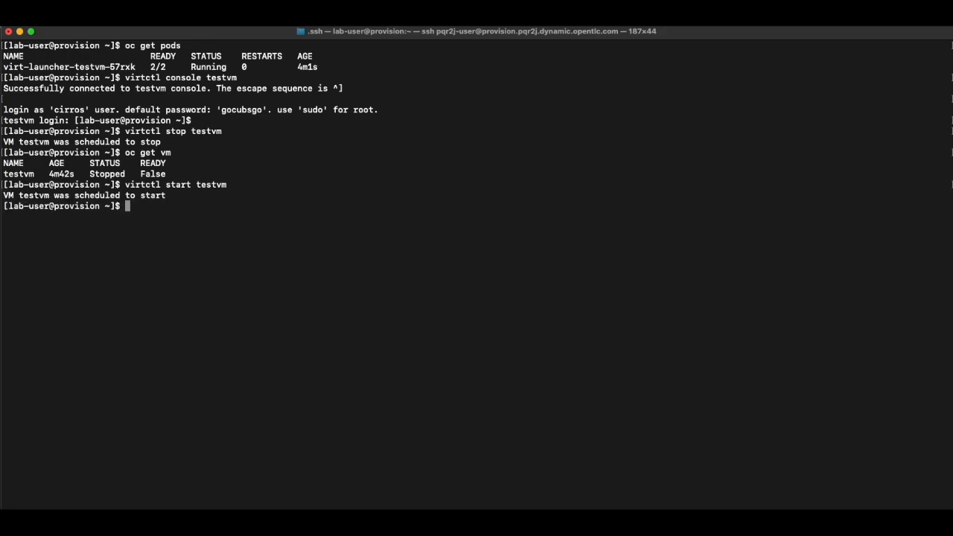
pyautogui.press('Up')
pyautogui.press('Return')
pyautogui.press('Up')
pyautogui.press('Up')
pyautogui.press('Return')
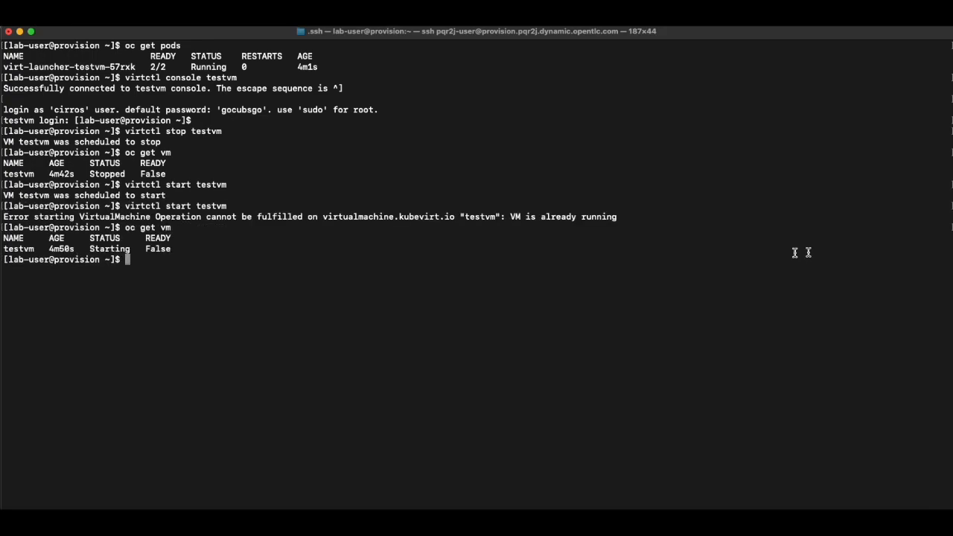
pyautogui.press('super+Tab')
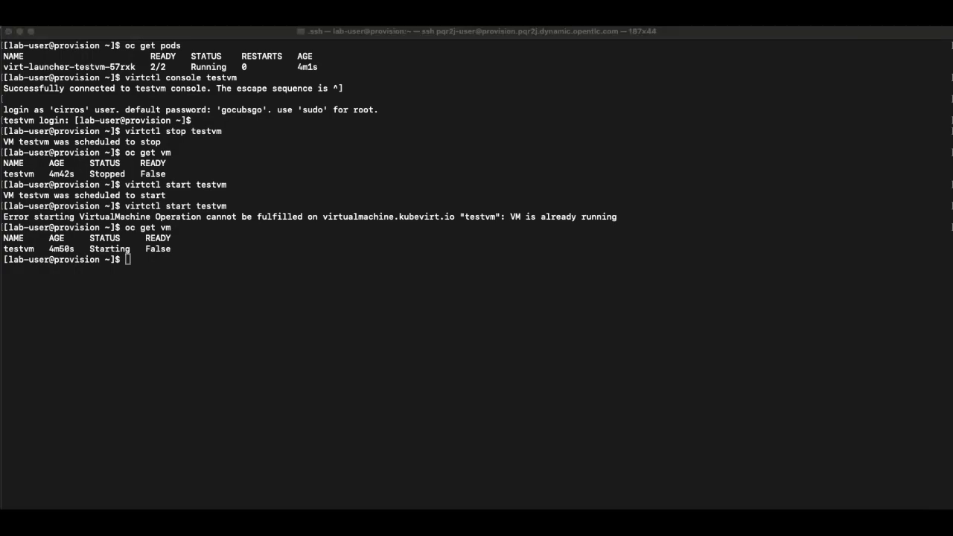
pyautogui.press('super+Tab')
pyautogui.press('Up')
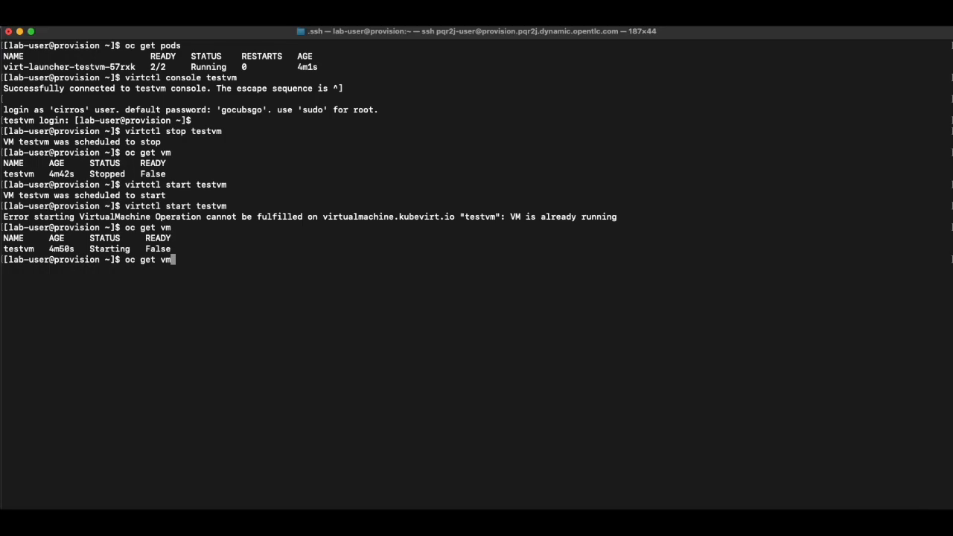
pyautogui.press('Return')
# Pause testvm with virtctl pause vmi testvm and check its status with oc get vm.
pyautogui.write('virtctl pause vmi testvm')
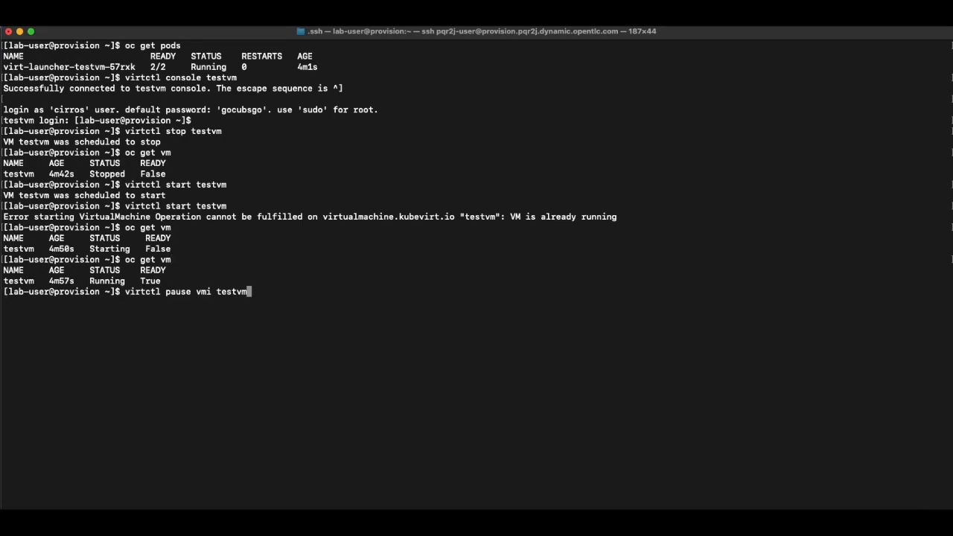
pyautogui.press('Return')
pyautogui.press('Up')
pyautogui.press('Up')
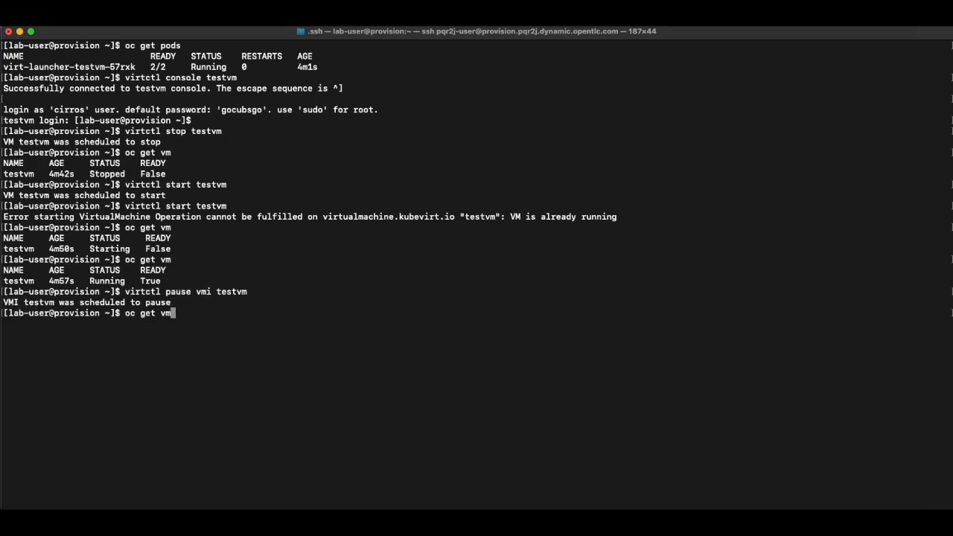
pyautogui.press('Return')
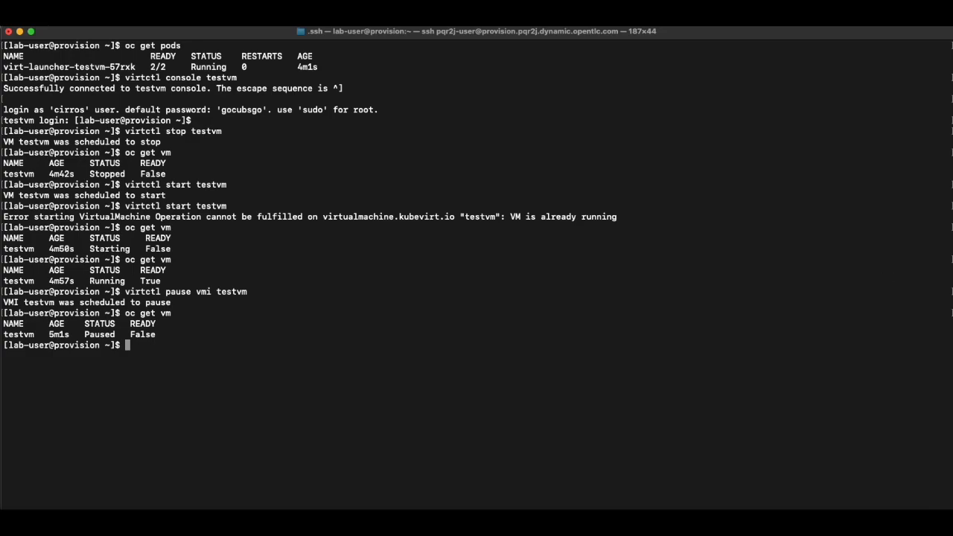
# Unpause testvm with virtctl unpause vmi testvm and check its status with oc get vm.
pyautogui.press('super+Tab')
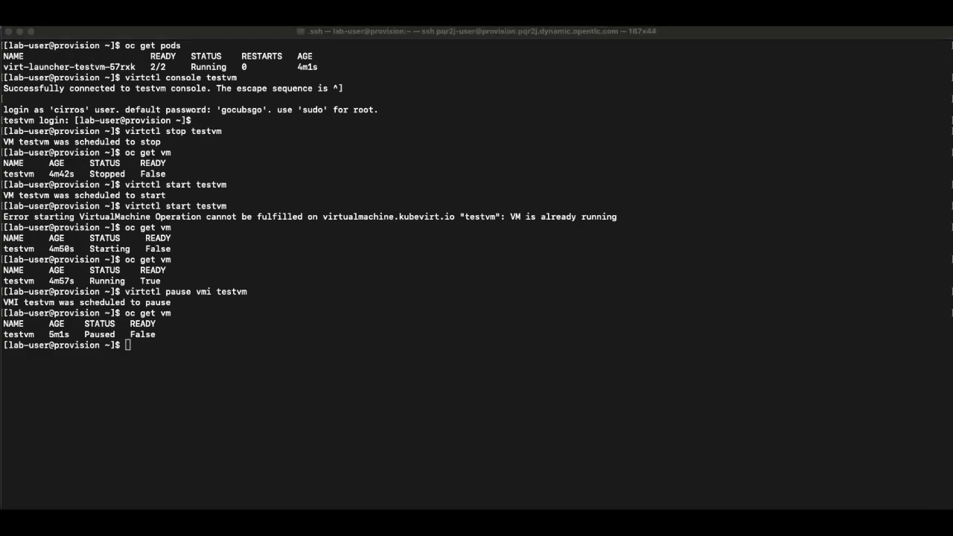
pyautogui.click(879, 313)
pyautogui.write('virtctl unpause vmi testvm')
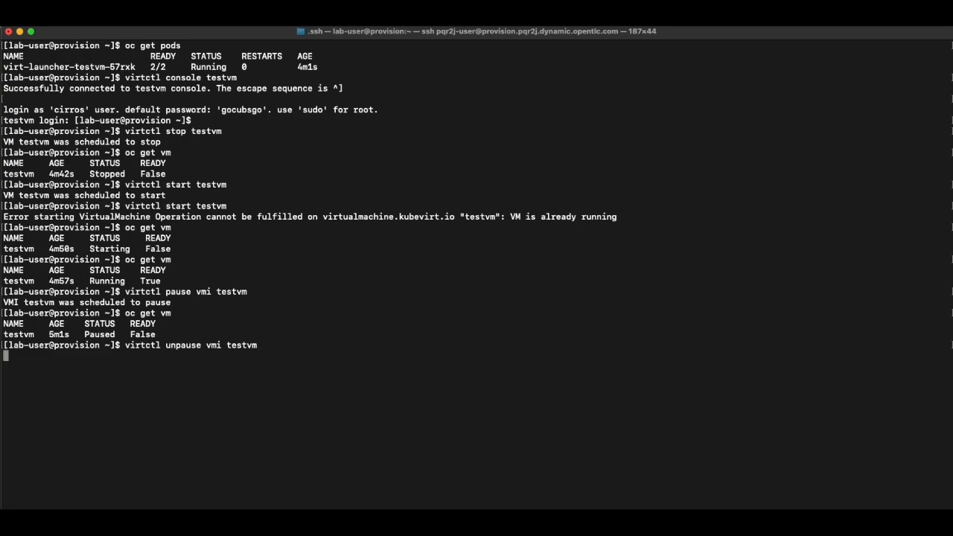
pyautogui.press('Return')
pyautogui.press('Up')
pyautogui.press('Up')
pyautogui.press('Return')
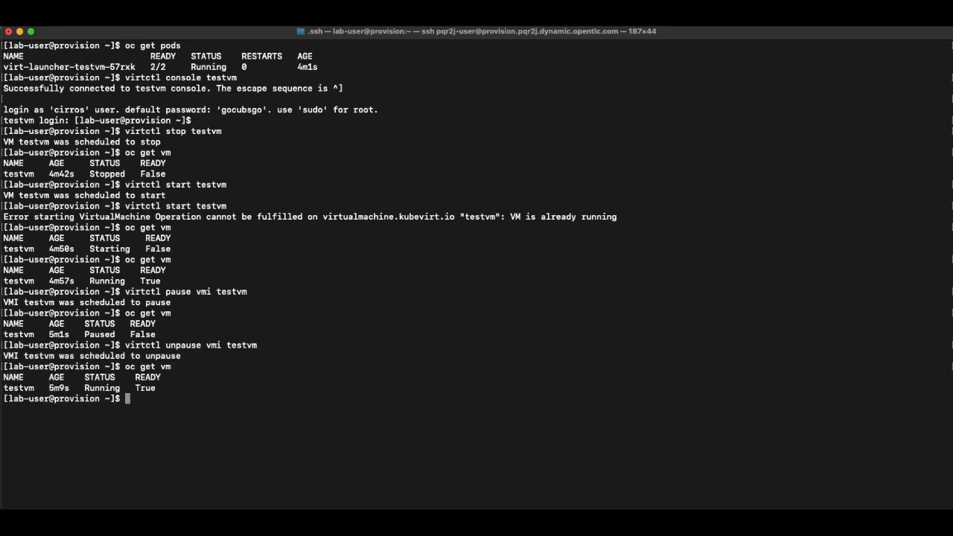
# Live-migrate testvm with virtctl migrate, checking its node with oc get vmi -o wide before and after, then clear the screen.
pyautogui.press('super+Tab')
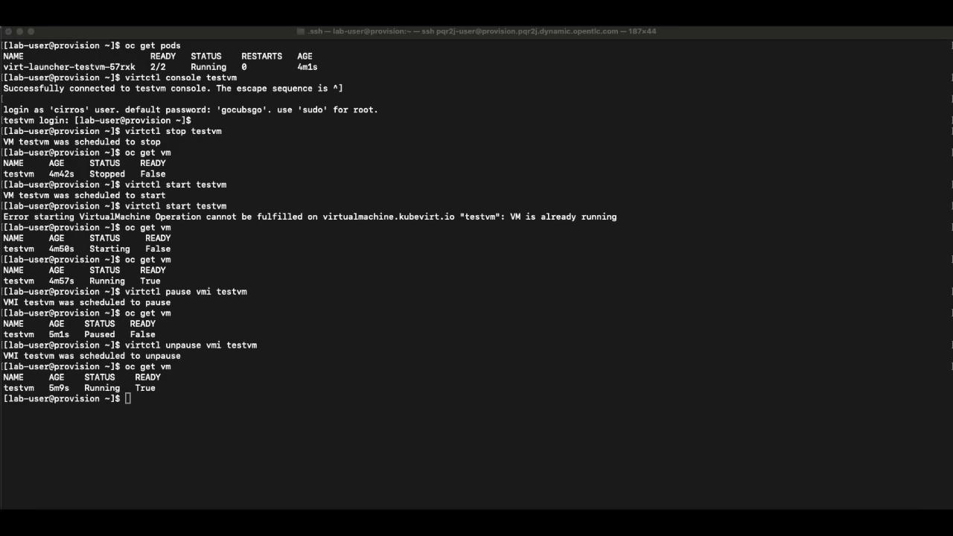
pyautogui.click(579, 404)
pyautogui.write('oc get vmi -o wide')
pyautogui.press('Return')
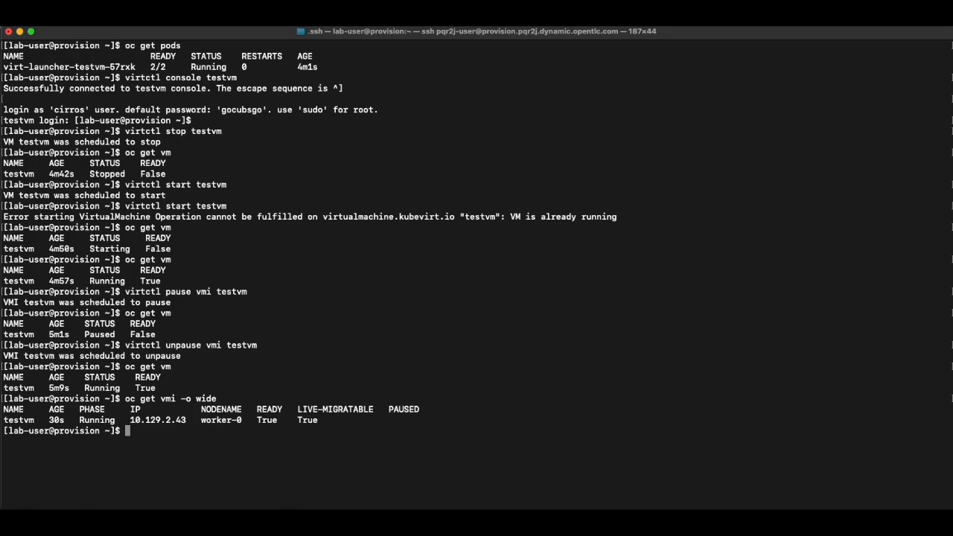
pyautogui.press('super+Tab')
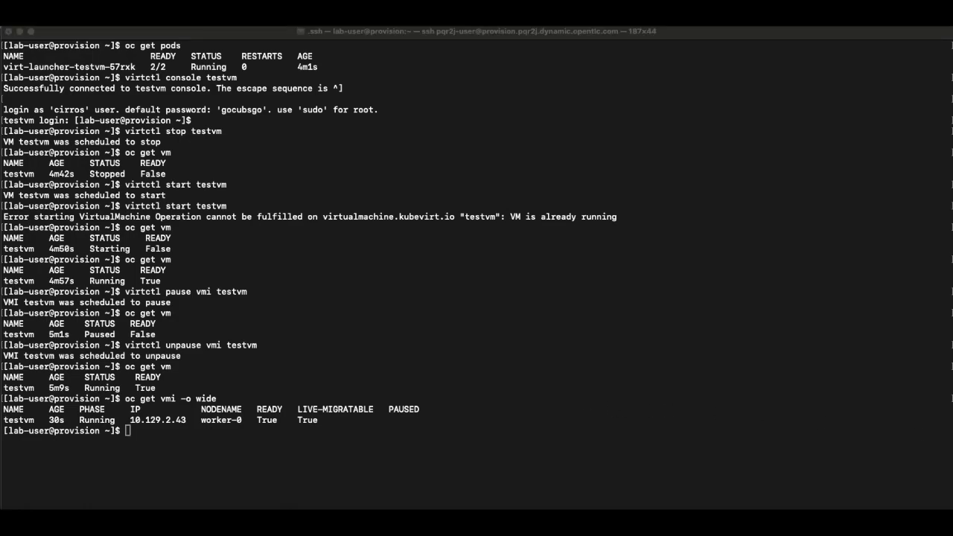
pyautogui.click(872, 386)
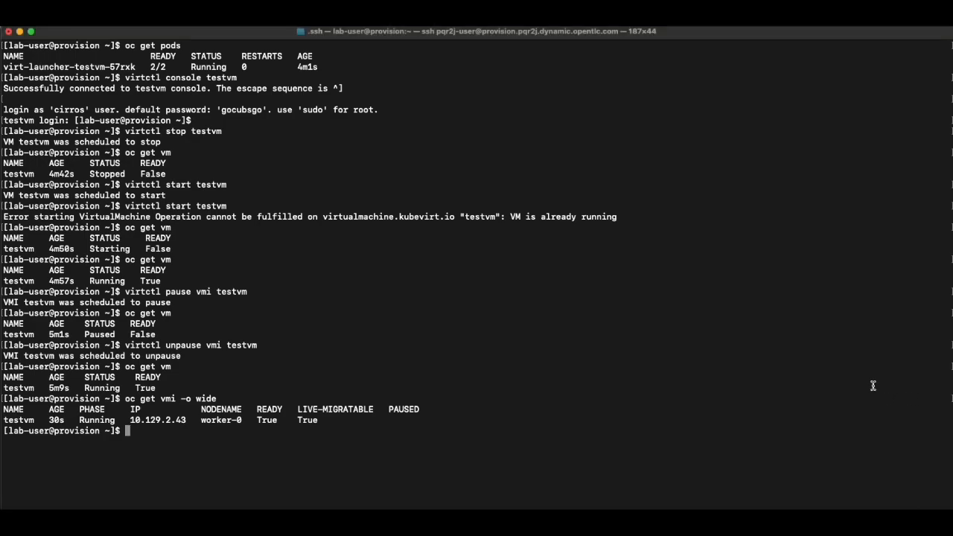
pyautogui.write('virtctl migrate testvm')
pyautogui.press('Return')
pyautogui.press('Up')
pyautogui.press('Up')
pyautogui.press('Return')
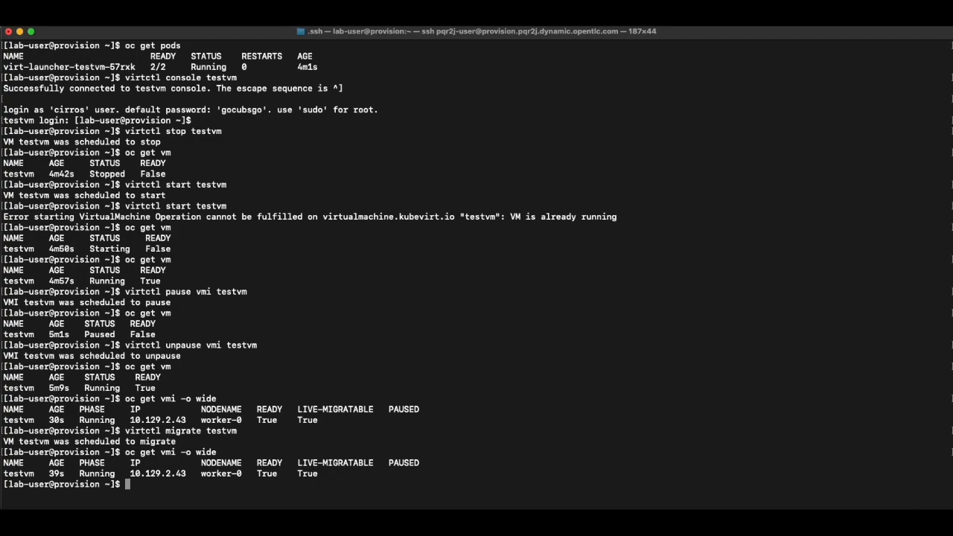
pyautogui.press('Up')
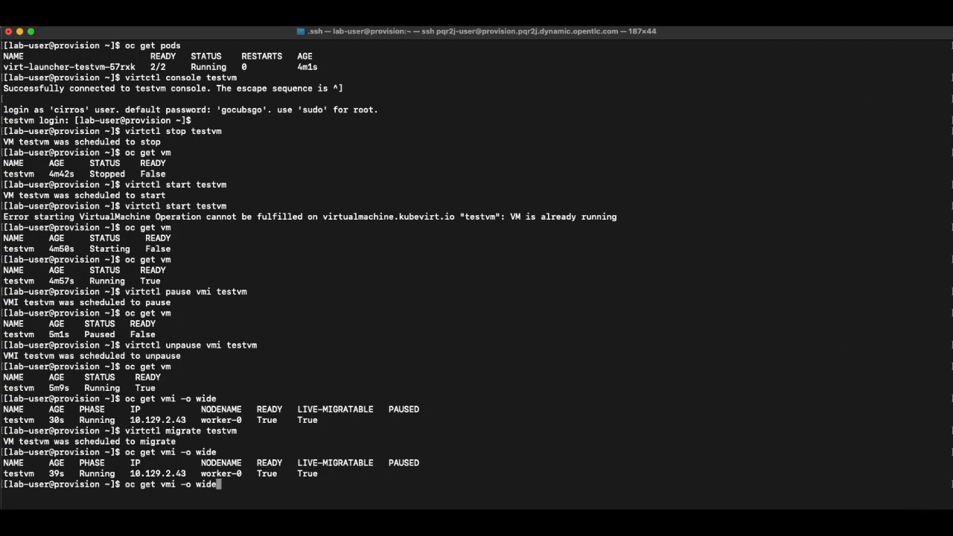
pyautogui.press('Return')
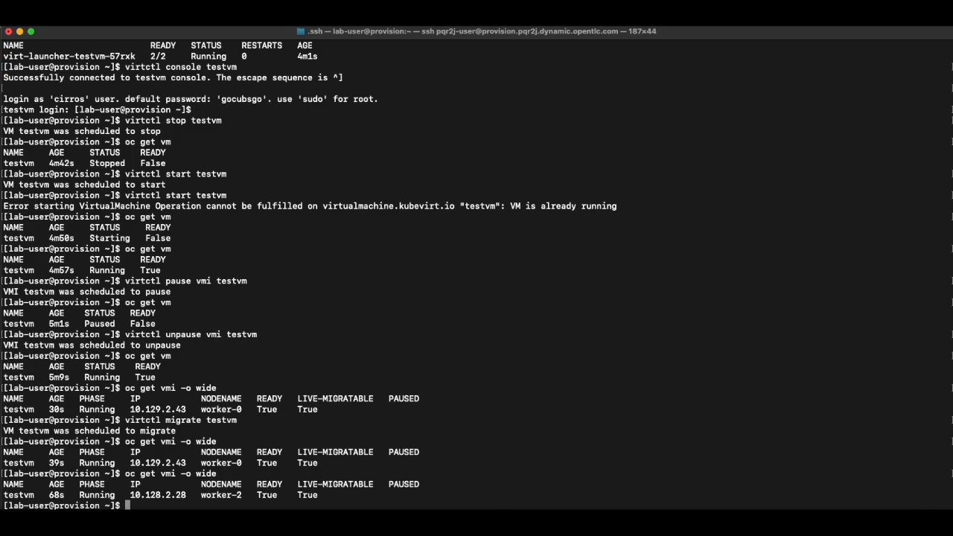
pyautogui.write('clear')
pyautogui.press('Return')
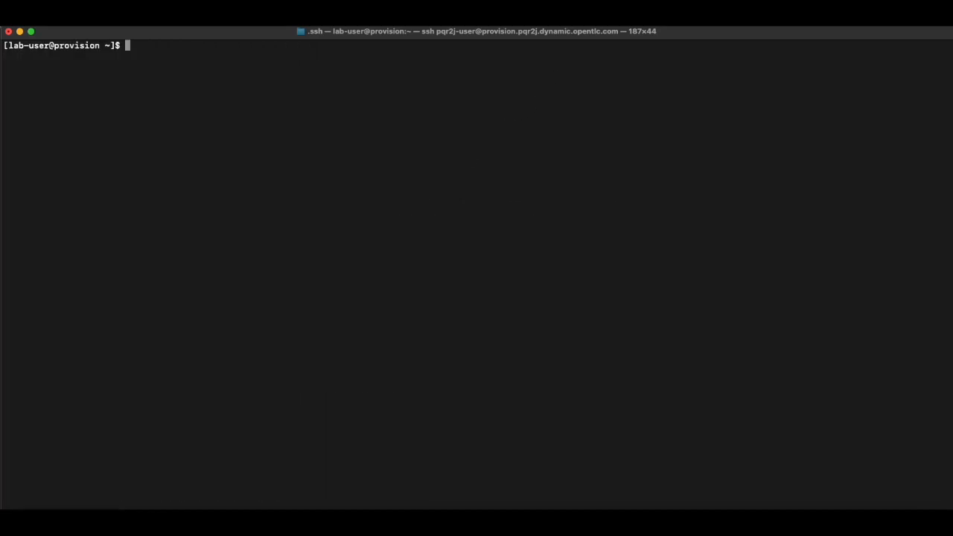